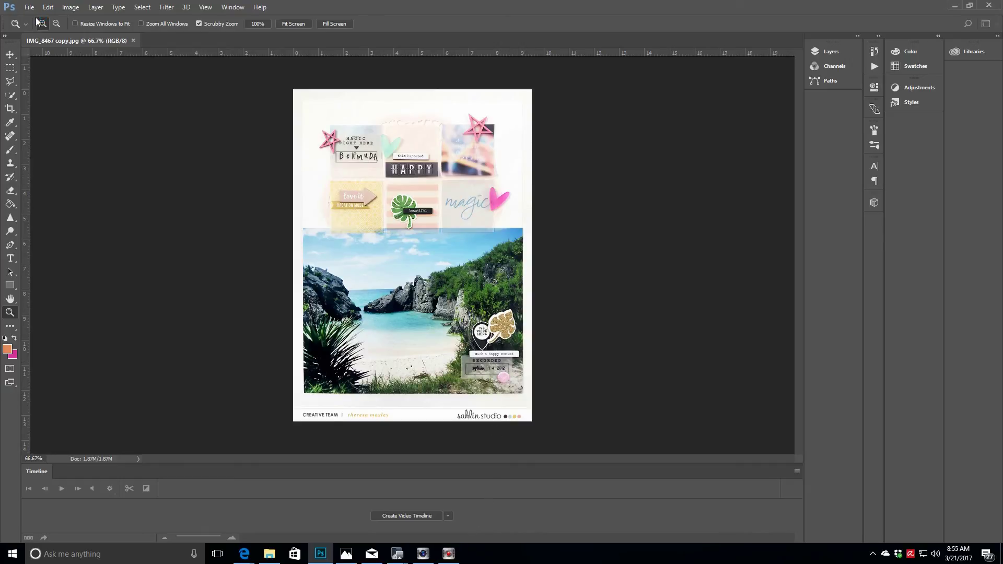
Step: Create a 9 by 12 inch, 300 ppi RGB document with transparent background and add a second layer
key("ctrl+n")
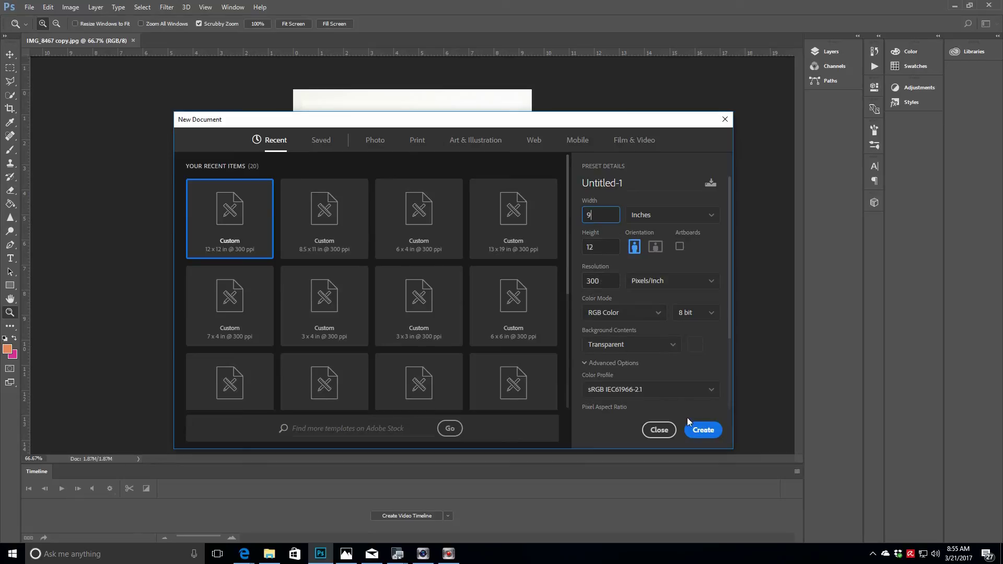
left_click(701, 430)
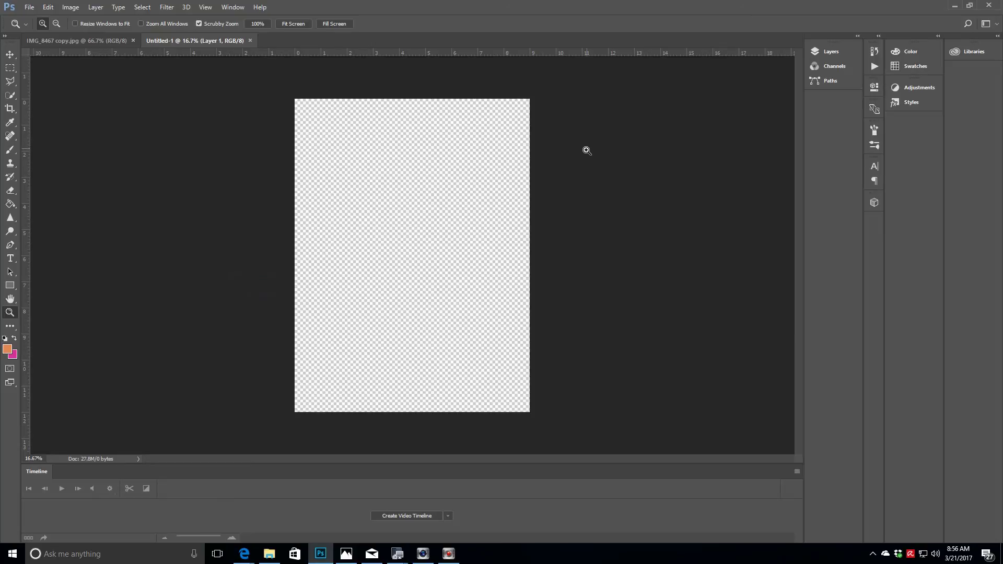
left_click(830, 52)
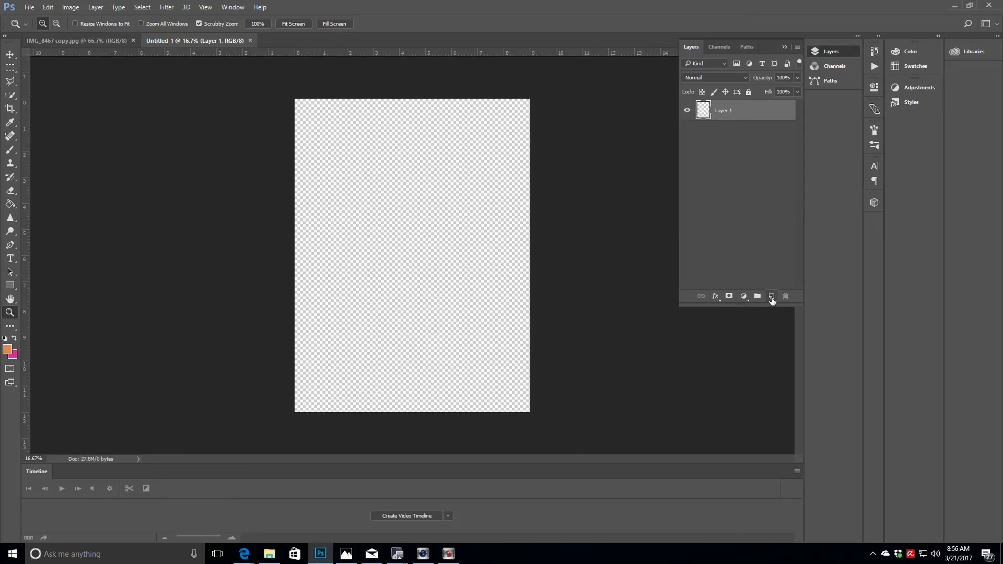
left_click(771, 296)
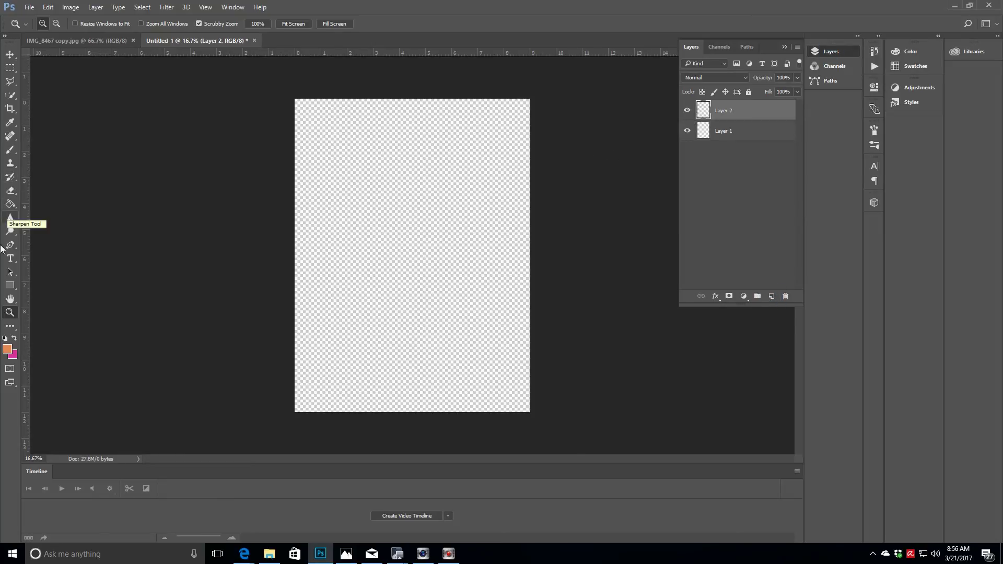
Step: Fill the new layer with the near-white colour fdfcfc using the Paint Bucket
left_click(7, 349)
left_click(514, 163)
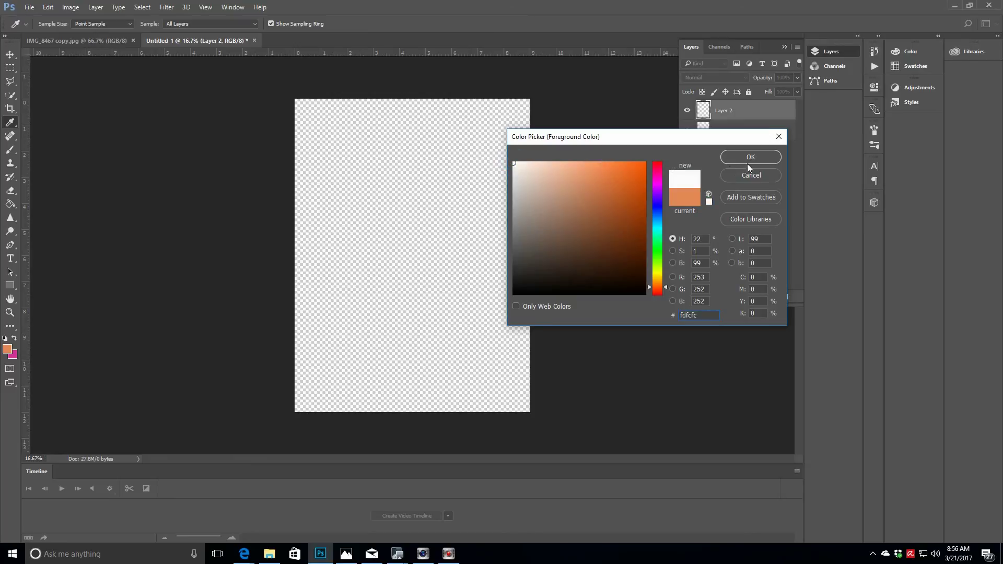
left_click(750, 158)
left_click(10, 204)
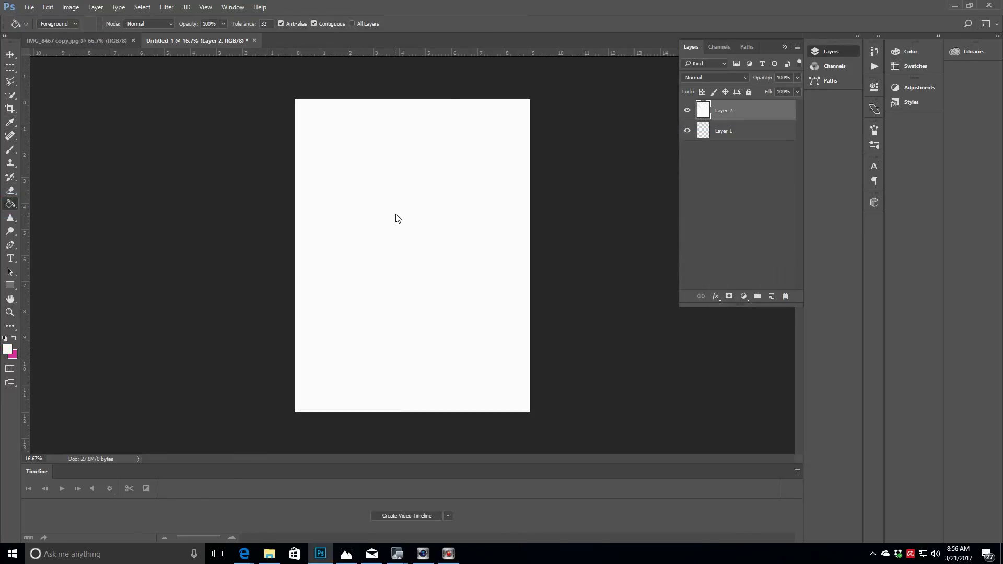
Step: Browse for a file to open in the DVD drive's Pictures folder and show its files as thumbnails
left_click(29, 7)
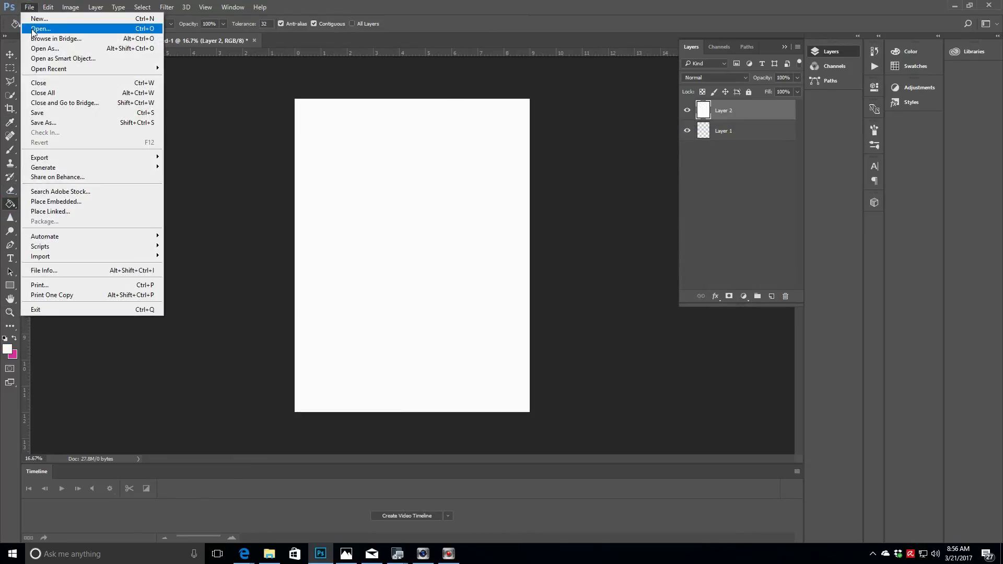
left_click(31, 28)
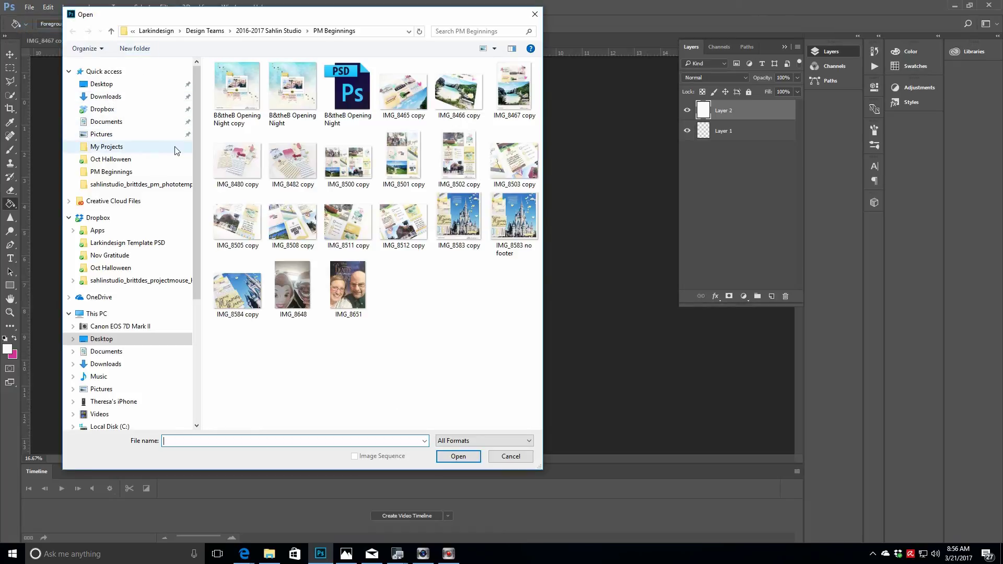
left_click_drag(193, 136, 195, 232)
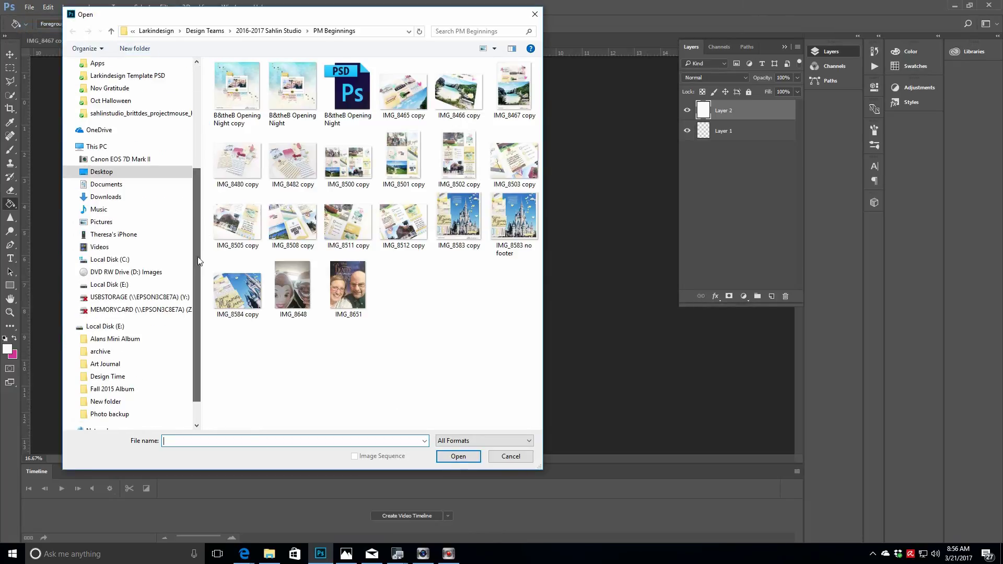
left_click(118, 272)
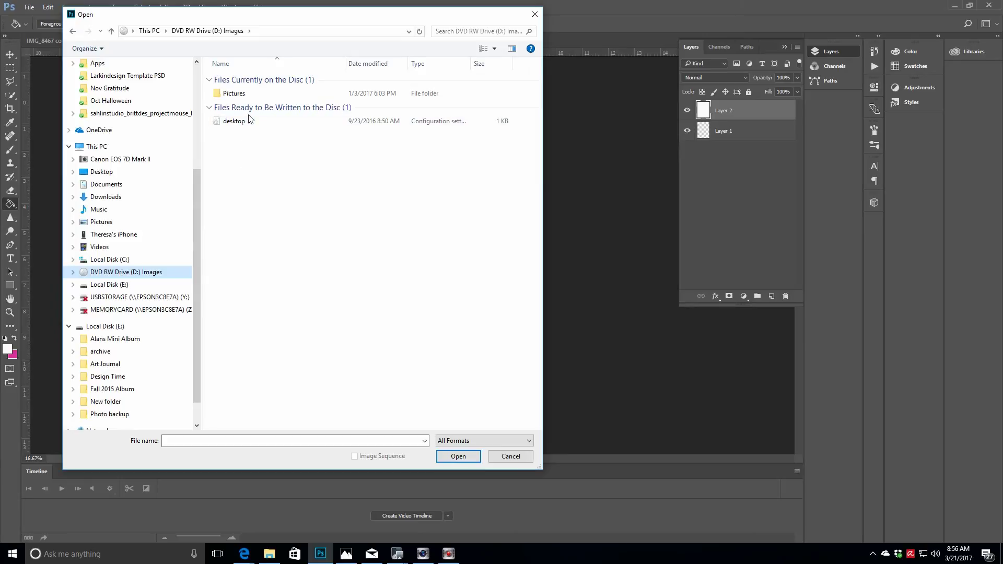
double_click(240, 94)
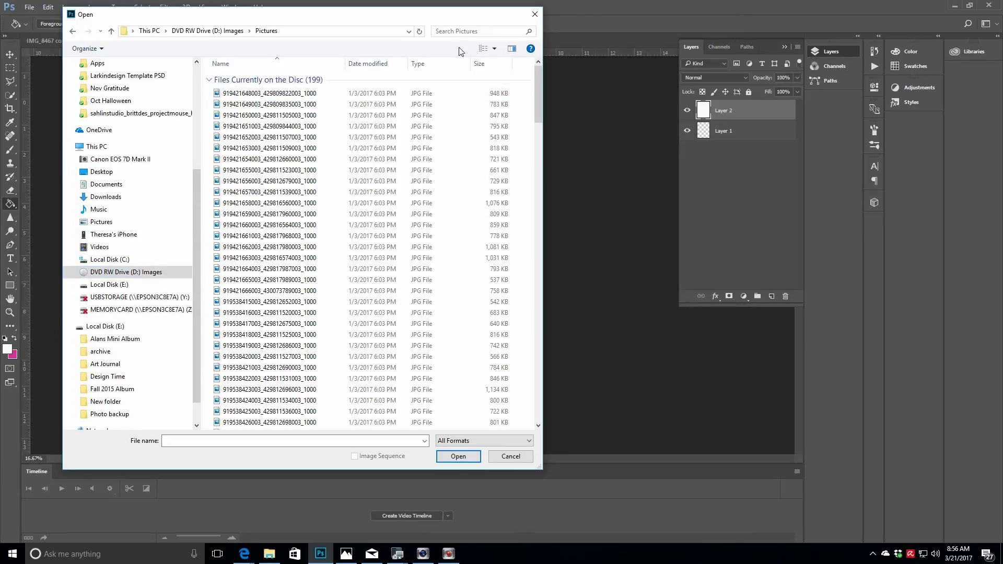
left_click(493, 48)
left_click(533, 30)
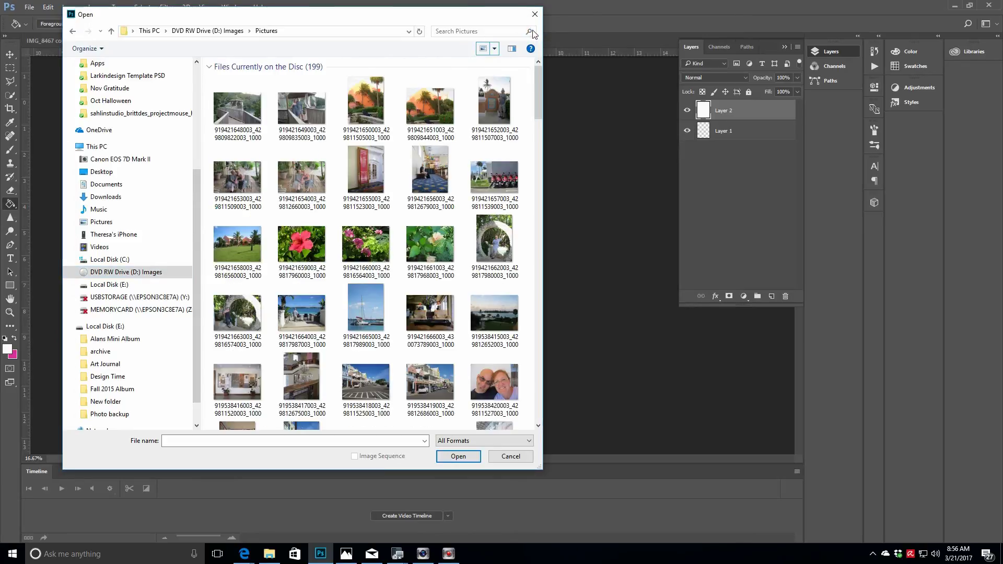
scroll(537, 93, "down", 5)
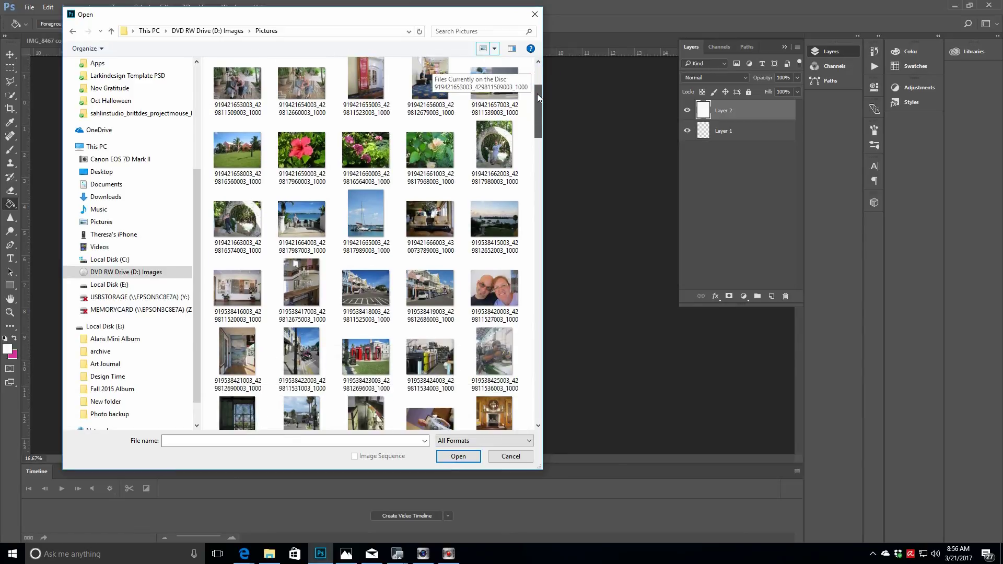
left_click_drag(537, 102, 541, 249)
left_click(291, 271)
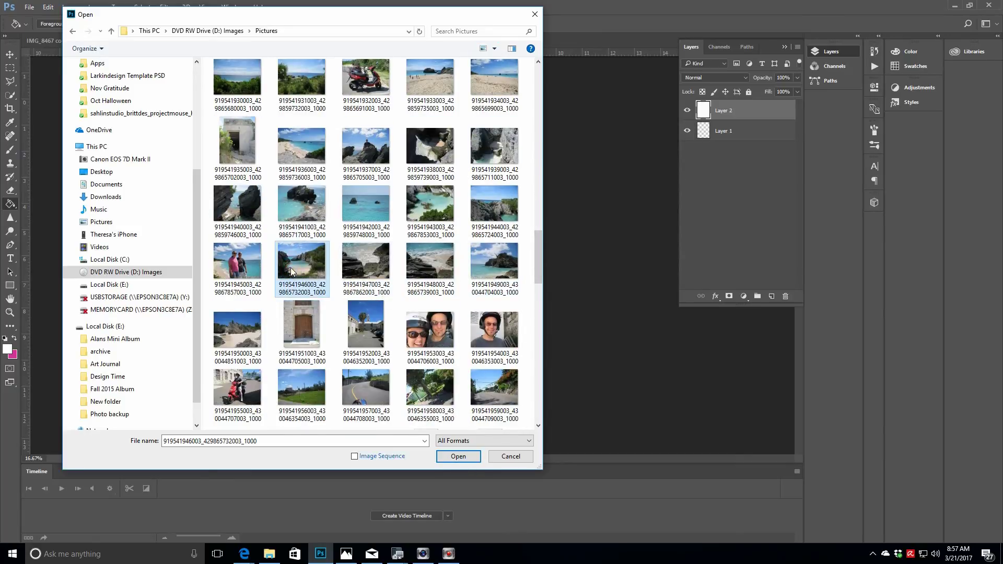
left_click(450, 457)
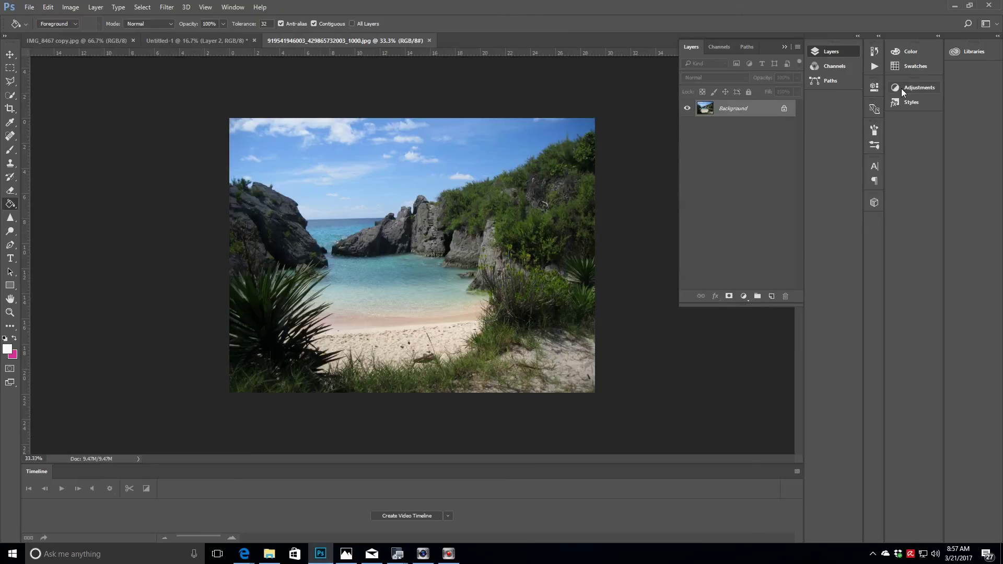
Step: Brighten the beach photo with a Curves adjustment raised in the upper midtones, and flatten the image
left_click(901, 89)
left_click(829, 106)
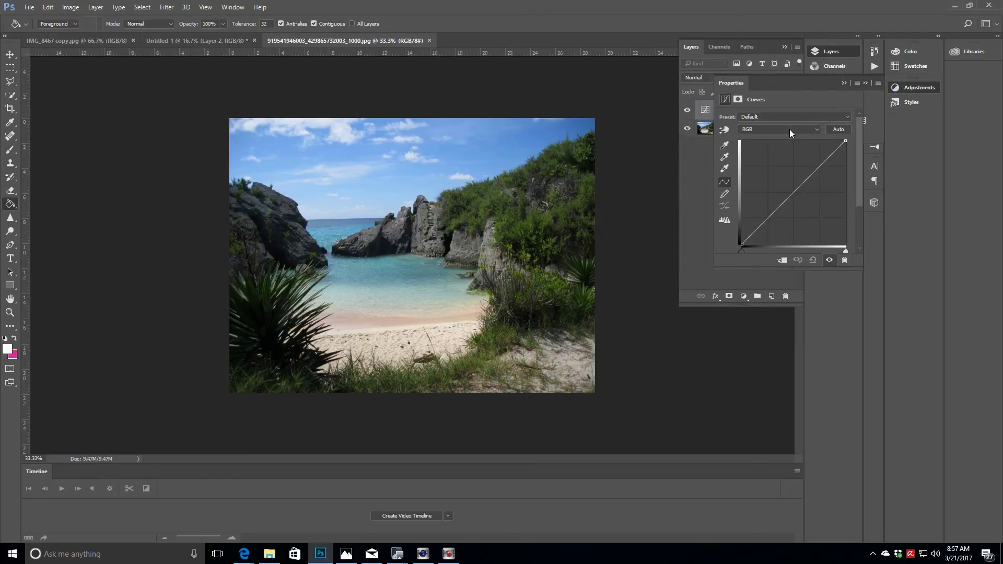
left_click_drag(807, 180, 807, 159)
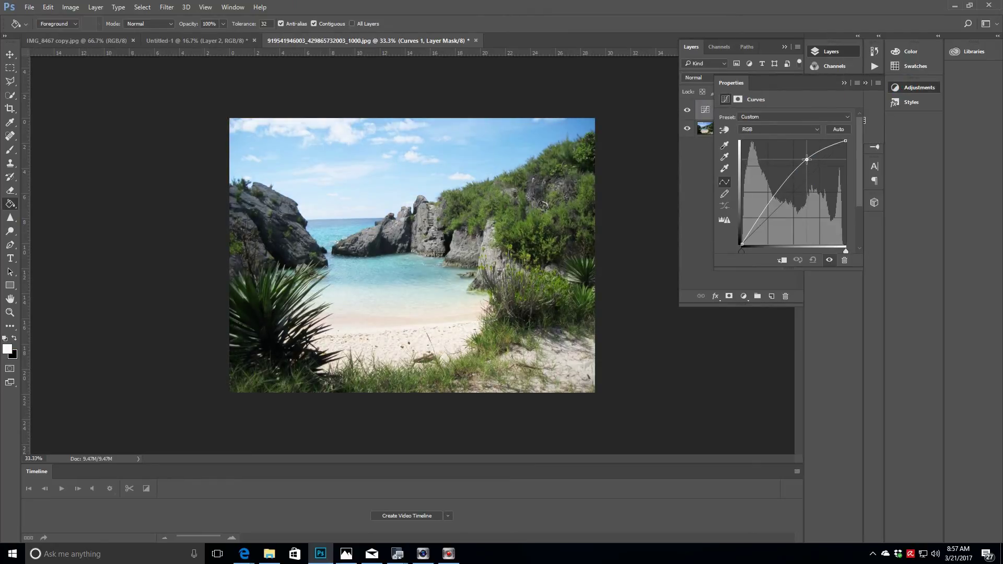
left_click(96, 6)
left_click(134, 375)
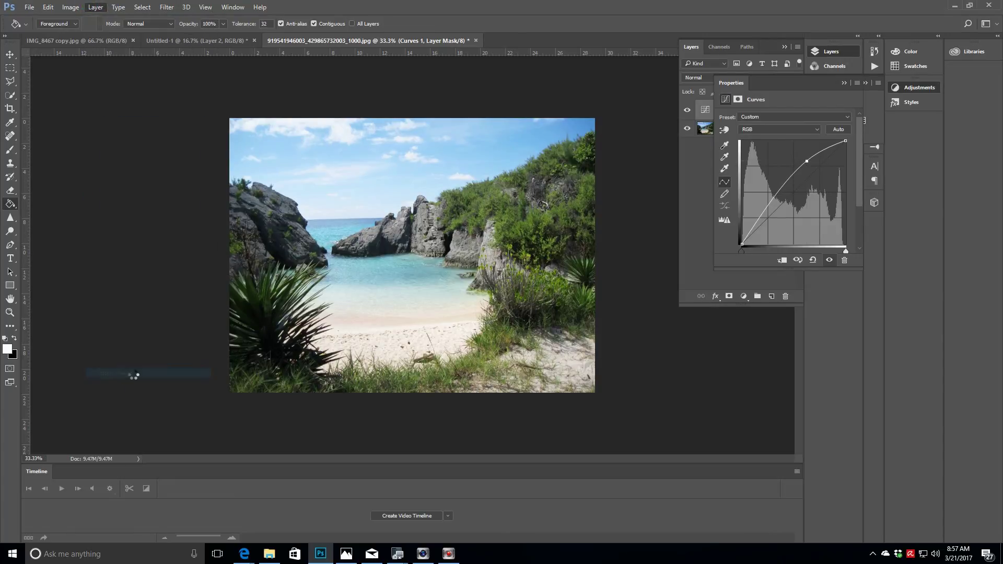
Step: Lighten the photo's side areas with the Dodge tool at 50% midtones exposure, reducing the brush size to 1457 px
left_click(10, 231)
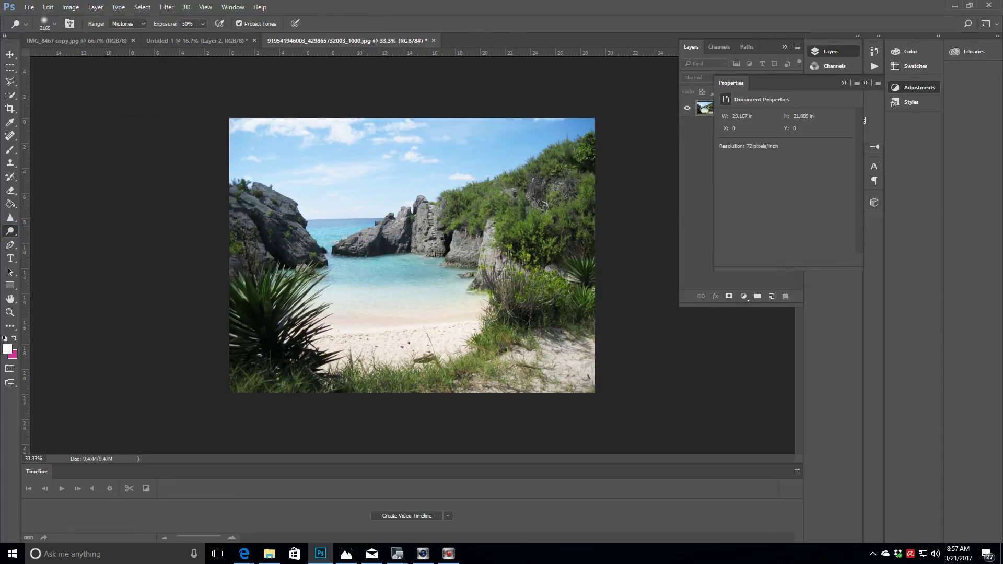
left_click(190, 303)
left_click(627, 300)
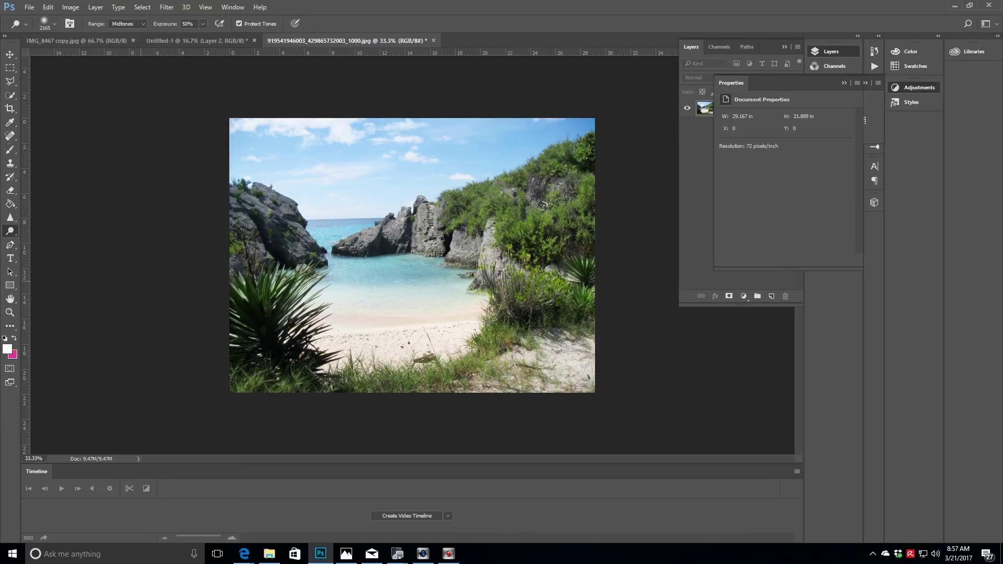
left_click(54, 23)
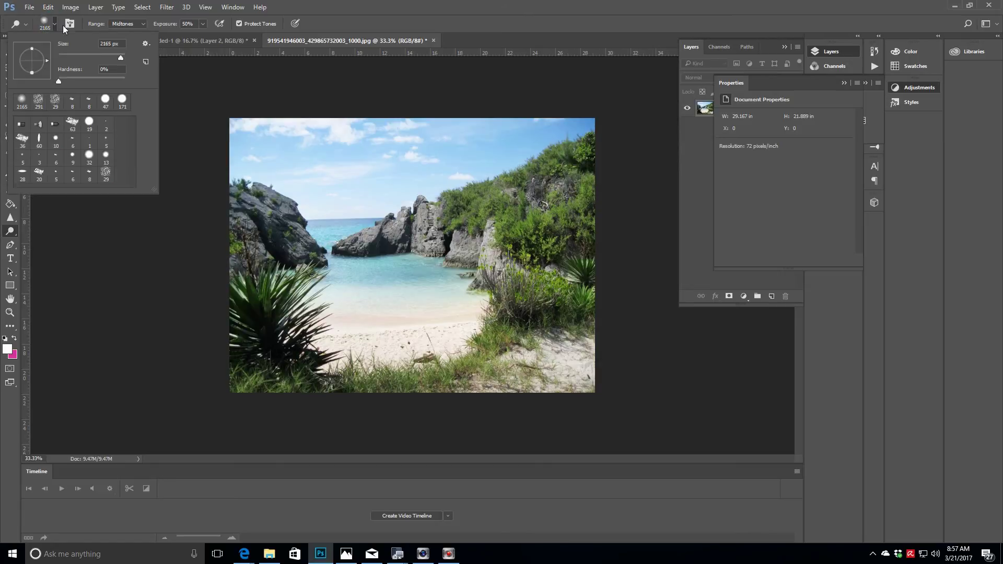
left_click_drag(121, 60, 111, 60)
key("Return")
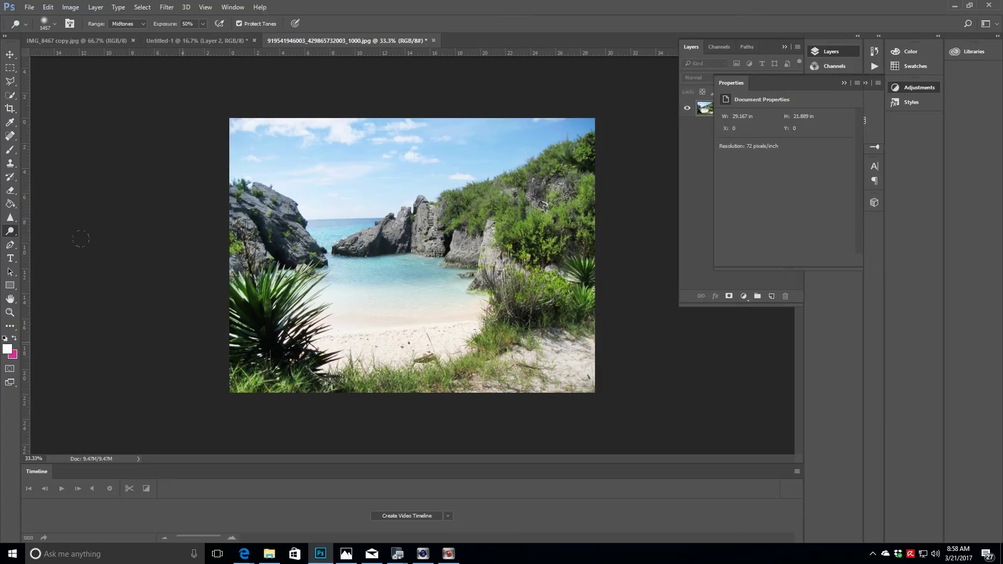
Step: Copy the whole beach photo and paste it onto a new layer in the Untitled-1 document
key("ctrl+a")
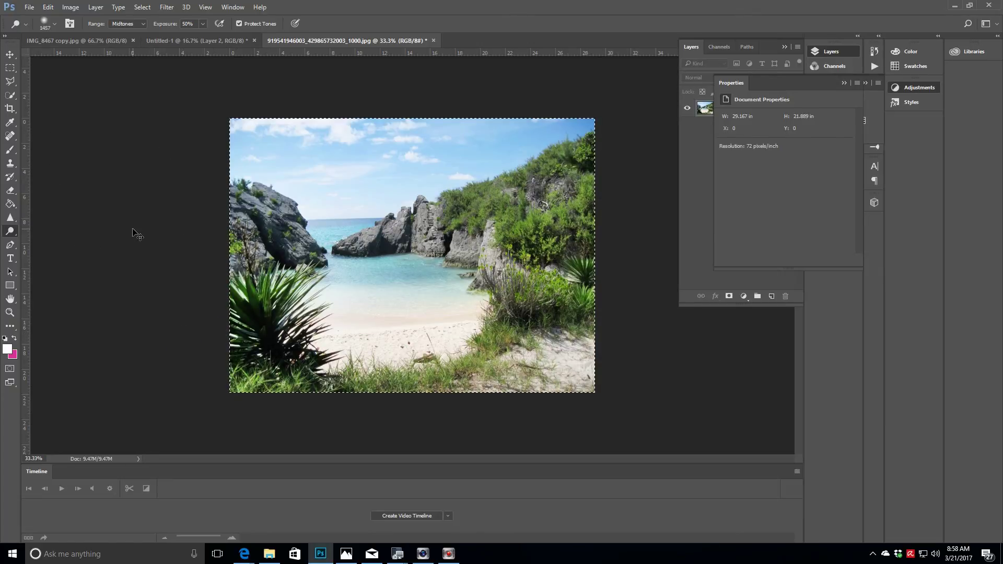
left_click(196, 40)
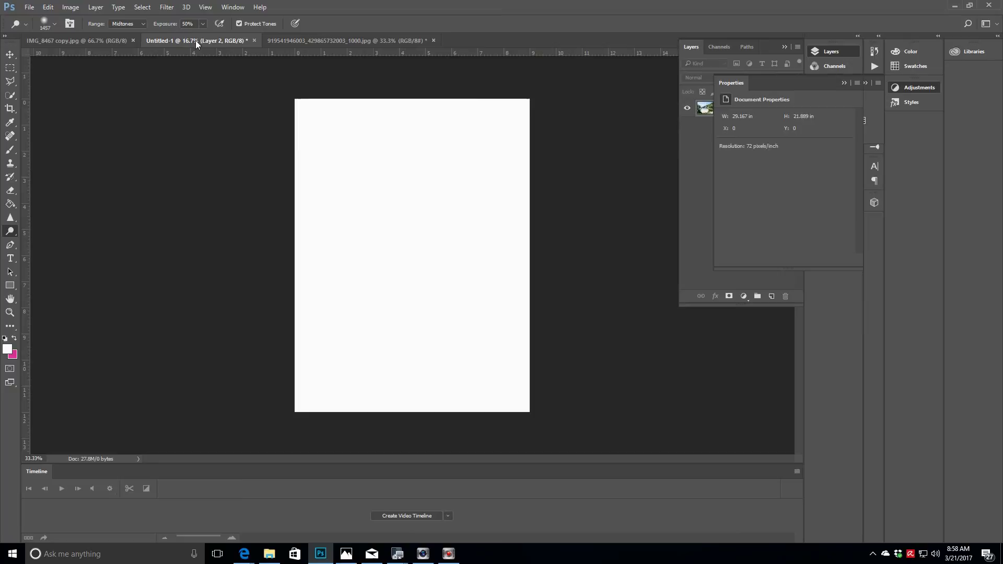
left_click(846, 83)
left_click(771, 296)
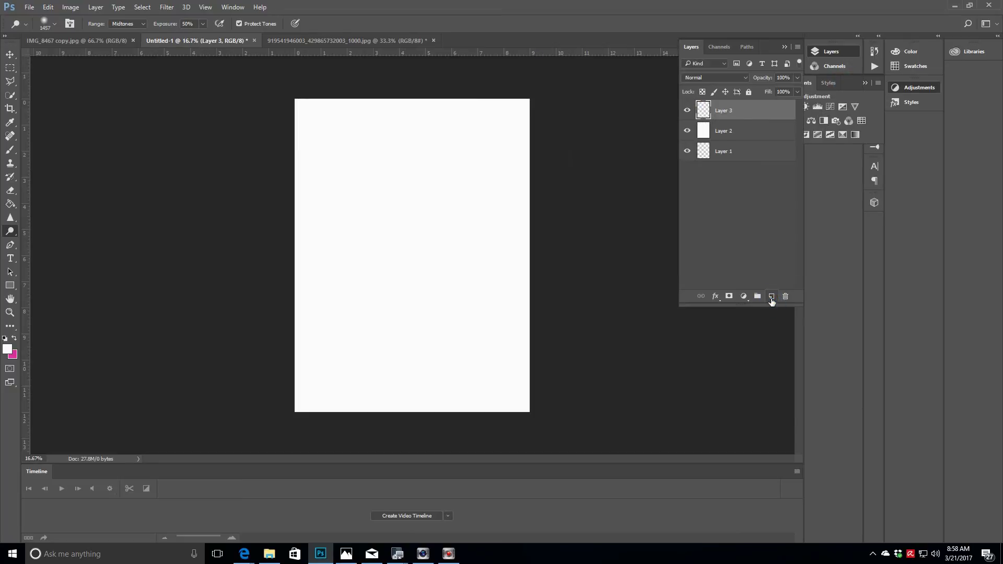
key("ctrl+v")
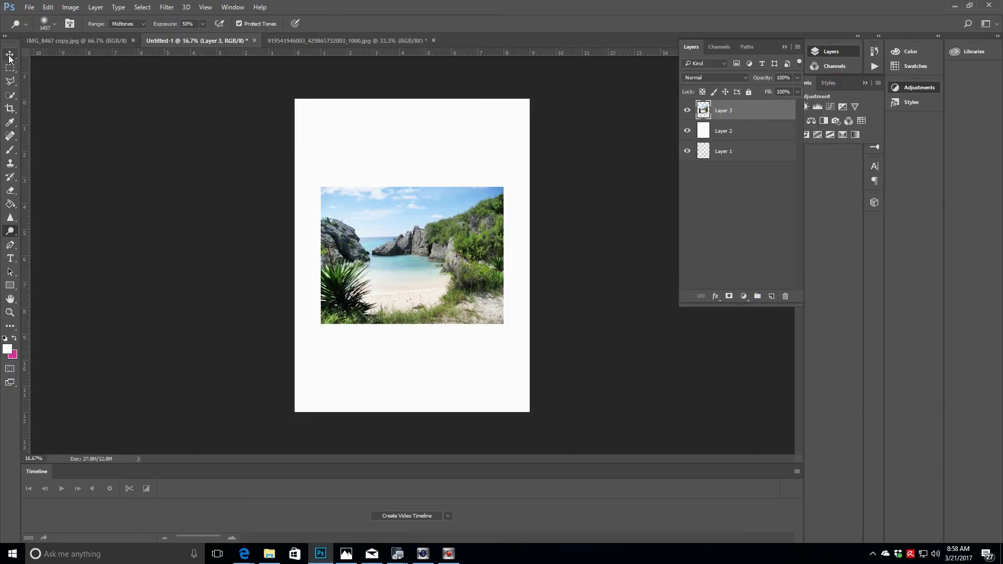
Step: Move the photo to the bottom of the page and scale it to about 129% so it spans the full page width
left_click(9, 56)
left_click_drag(466, 224, 440, 312)
key("ctrl+t")
left_click_drag(477, 275, 531, 235)
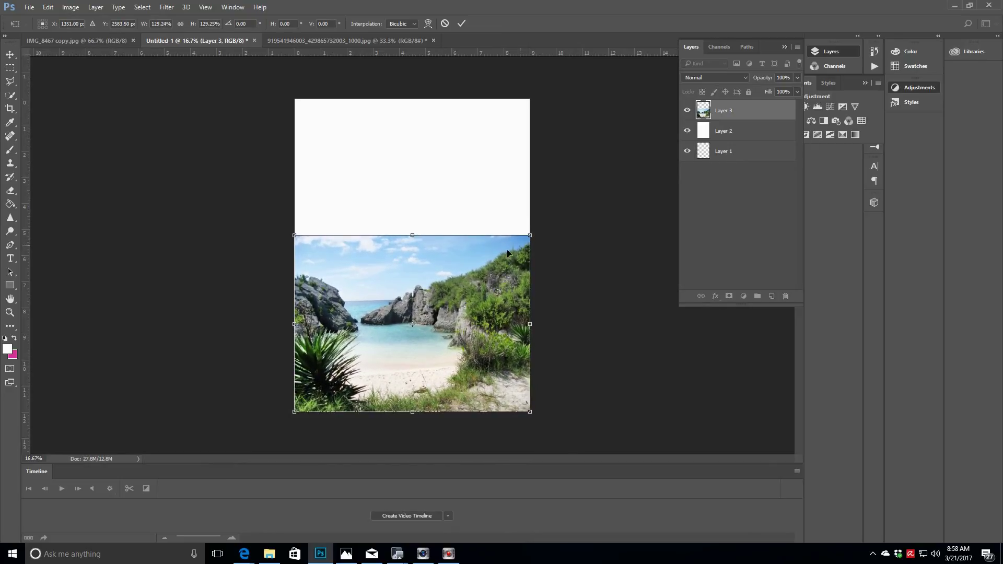
left_click(461, 23)
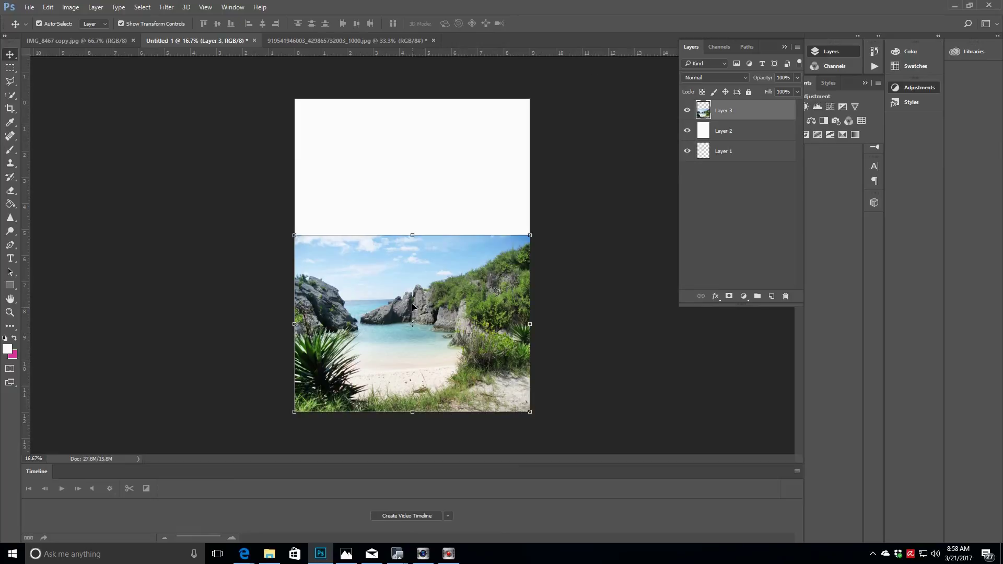
Step: Browse for an image to open in the Sahlin Studios Beginnings folder sahlinstudio_brittdes_pm_beginnings_3x4cards1
left_click(29, 7)
left_click(30, 30)
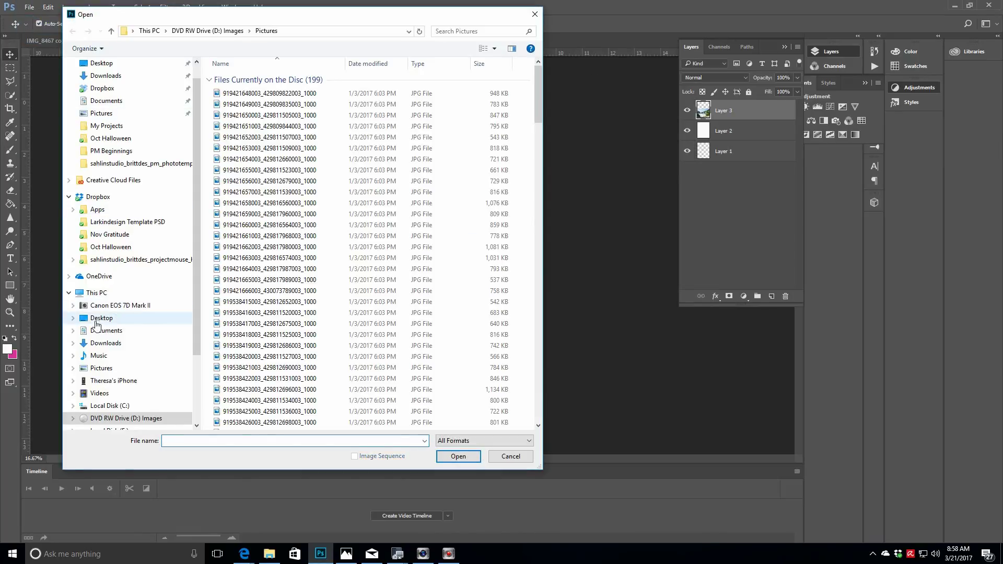
left_click(97, 319)
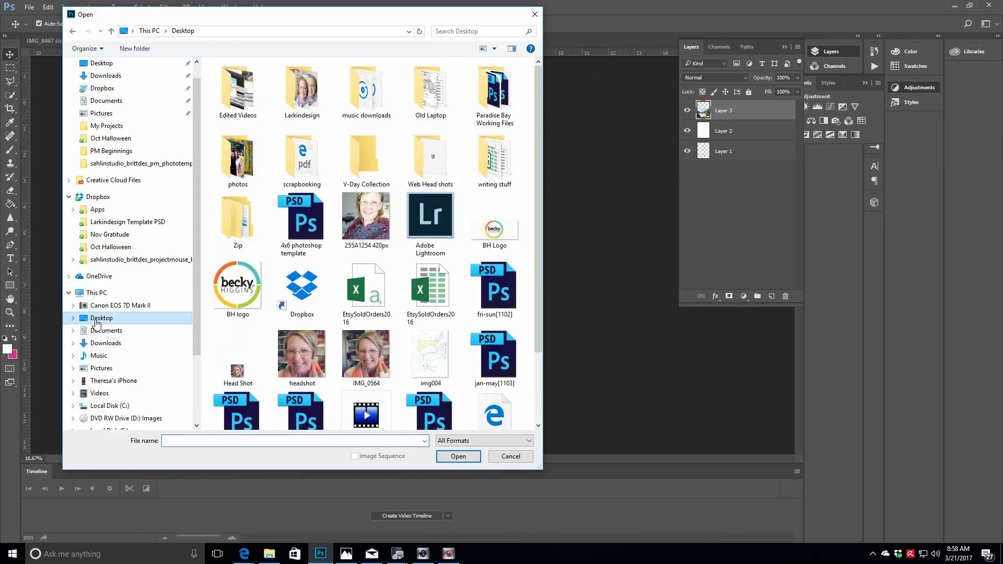
double_click(299, 98)
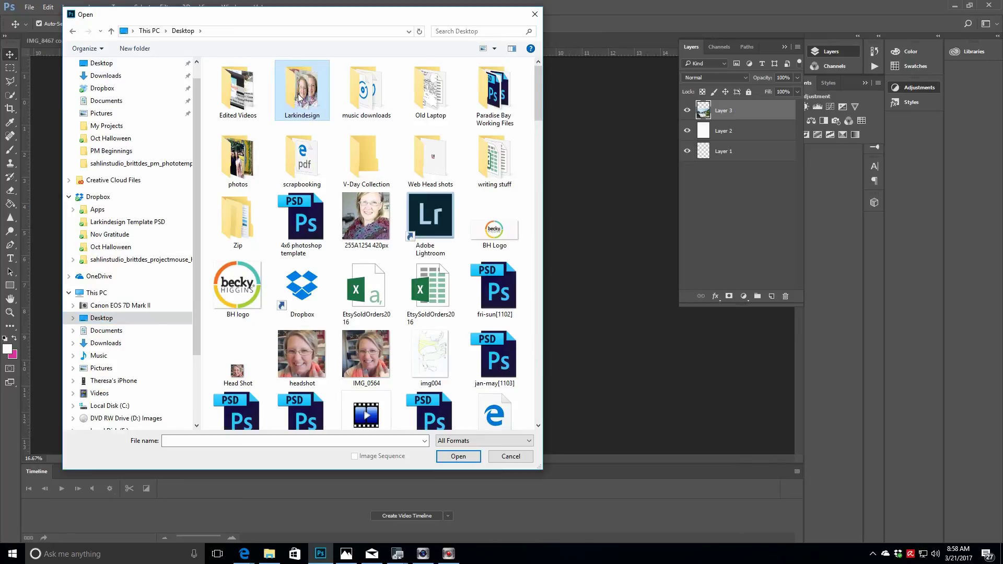
double_click(368, 154)
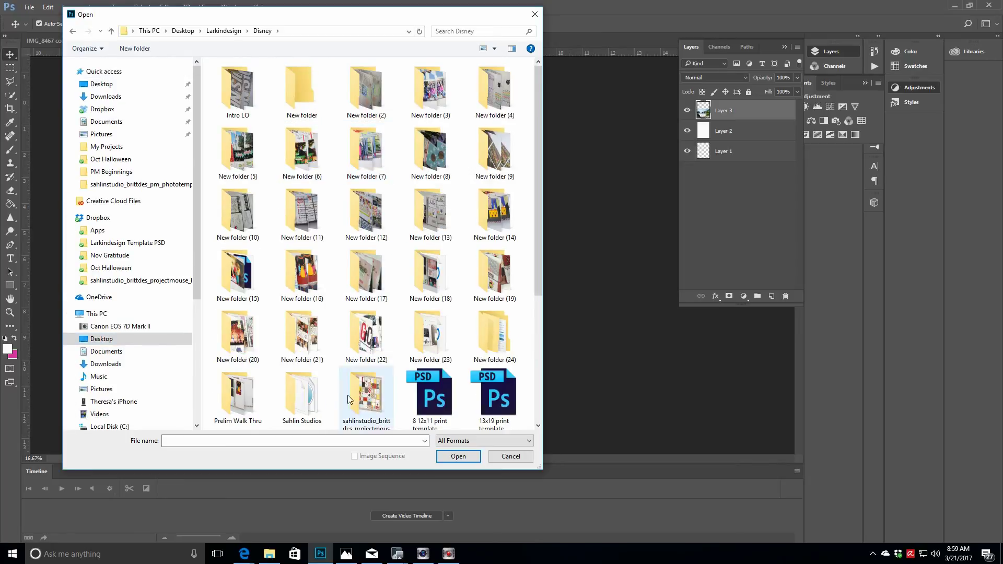
double_click(302, 396)
left_click(254, 80)
double_click(254, 79)
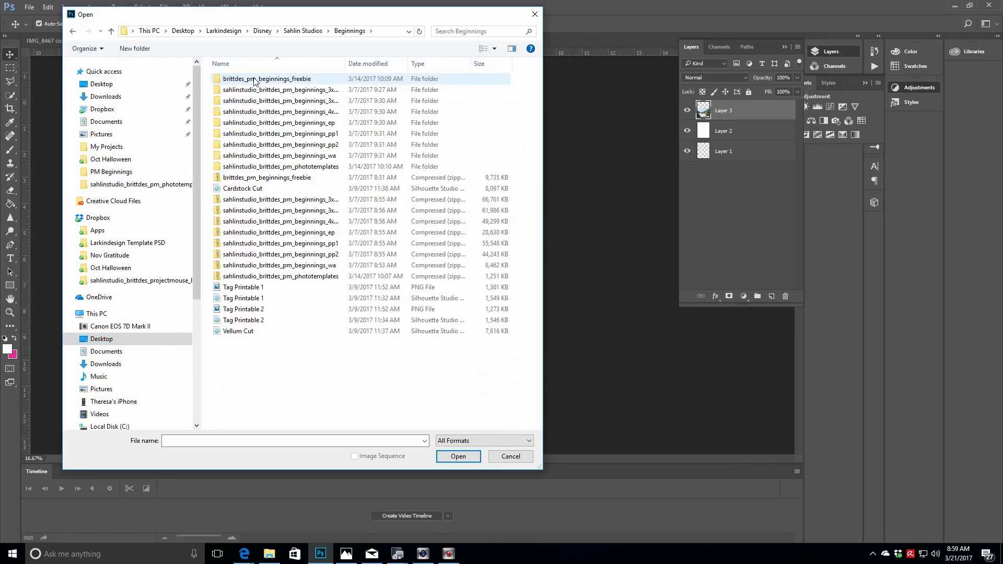
double_click(355, 79)
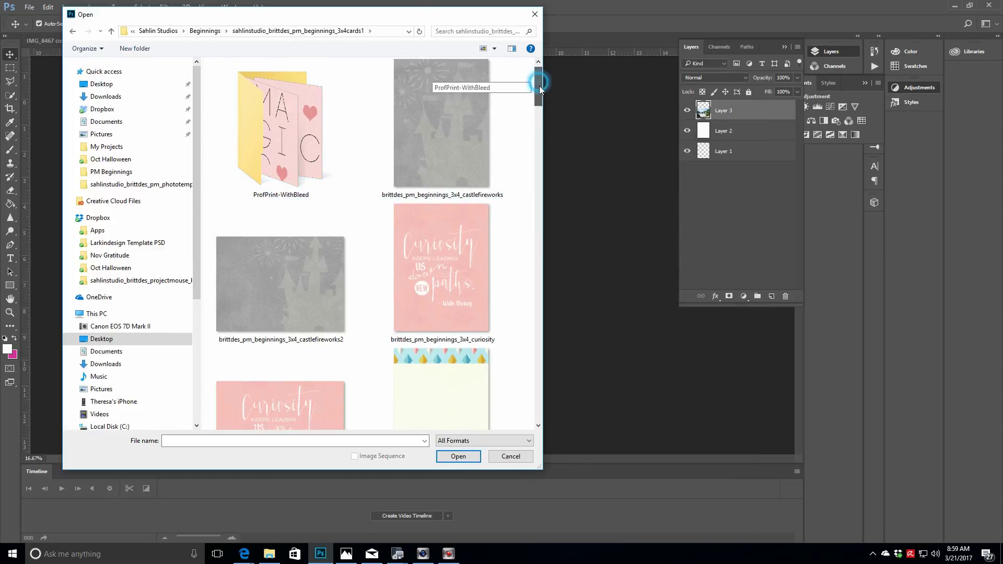
Step: Open the goldfoilpattern, ombre and pink-striped 3x4 card images together
left_click_drag(539, 86, 546, 168)
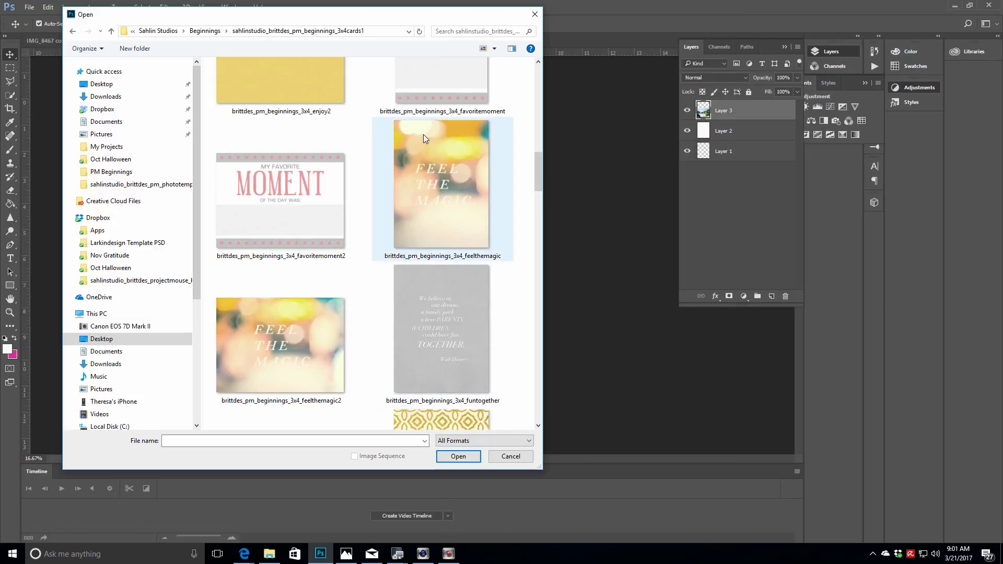
left_click_drag(540, 194, 534, 294)
left_click(465, 217)
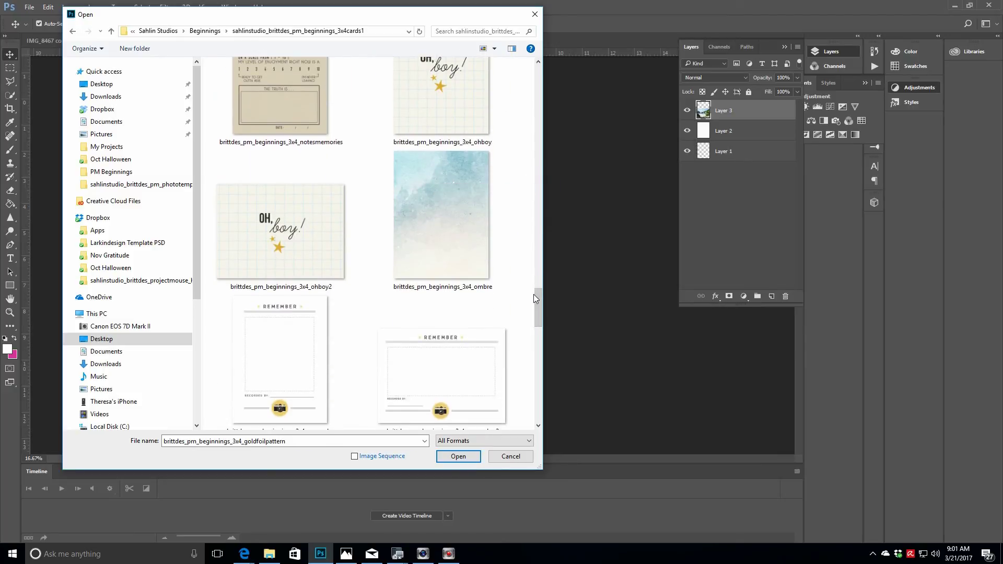
left_click(443, 212, "ctrl")
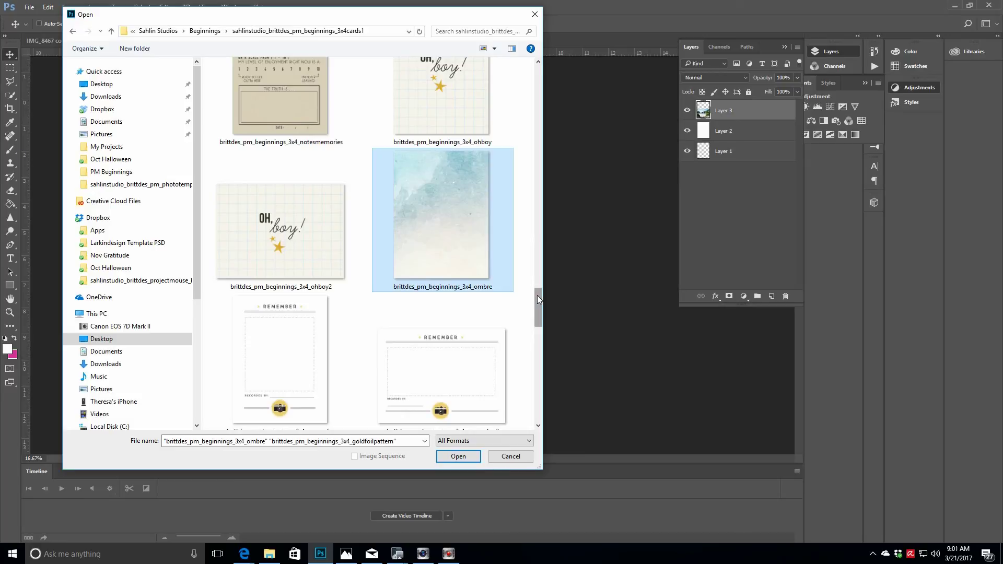
left_click_drag(537, 295, 523, 414)
left_click(460, 256, "ctrl")
left_click(458, 456)
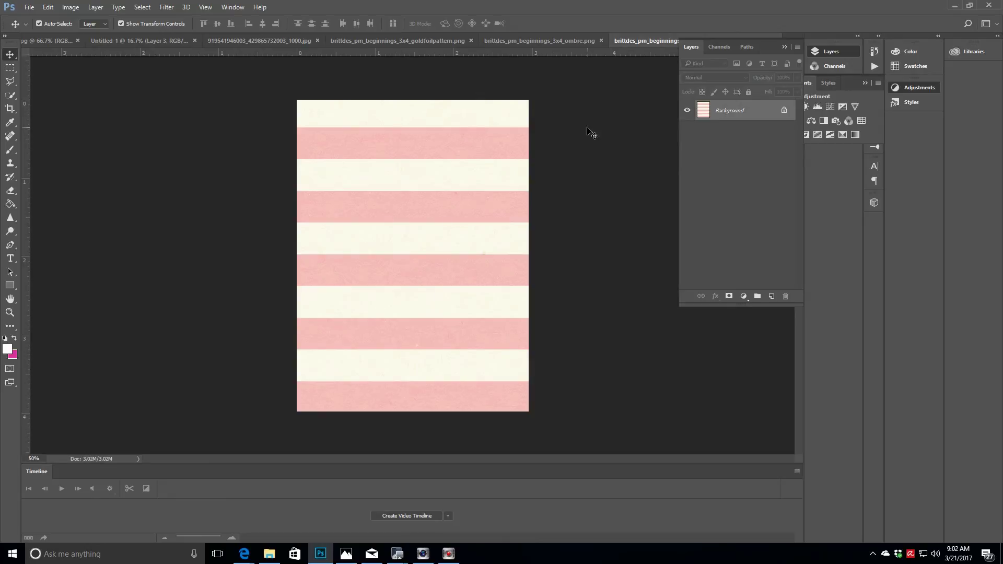
Step: Copy the whole pink-striped card and paste it onto a new layer in the Untitled-1 document
left_click(373, 158)
key("ctrl+a")
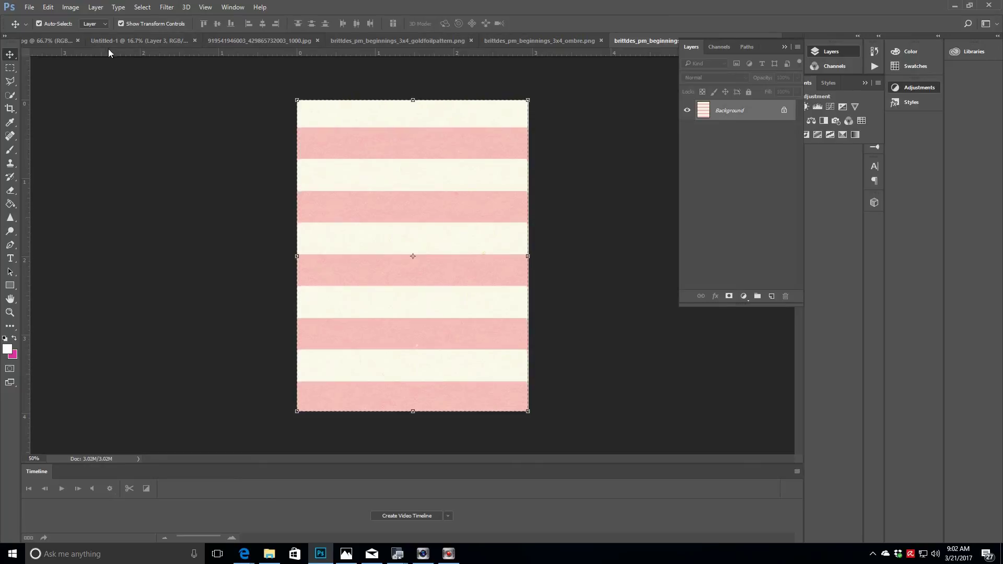
left_click(110, 41)
left_click(771, 296)
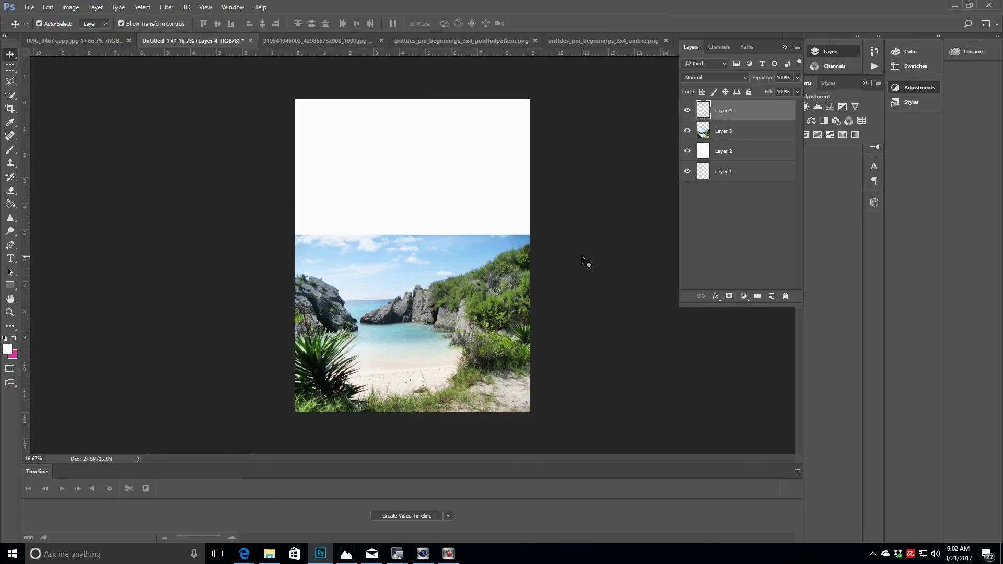
key("ctrl+v")
Step: Add a layer above the beach photo and create a 2 by 2 in gray rectangle without stroke in the page's white area
key("alt+bracketleft")
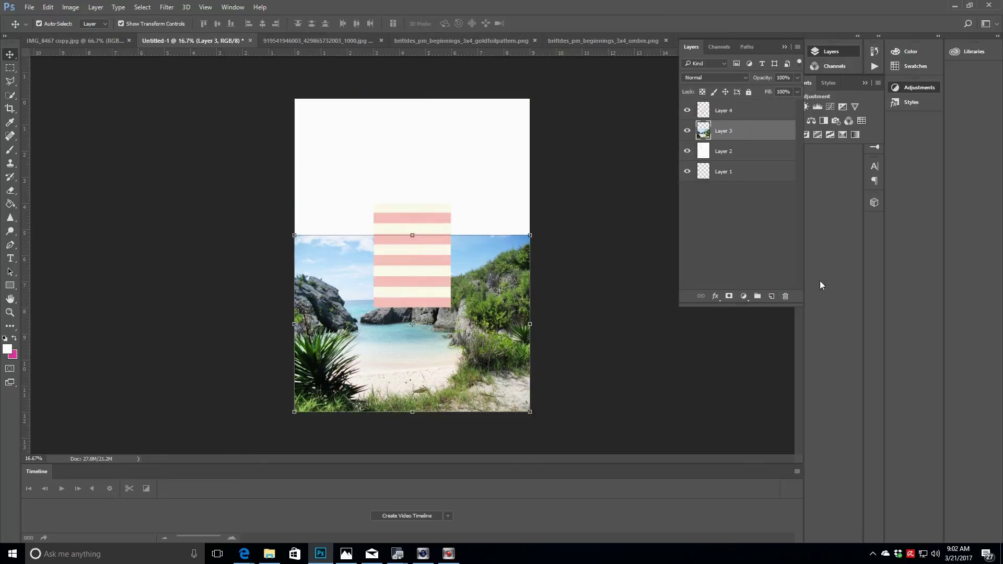
left_click(771, 297)
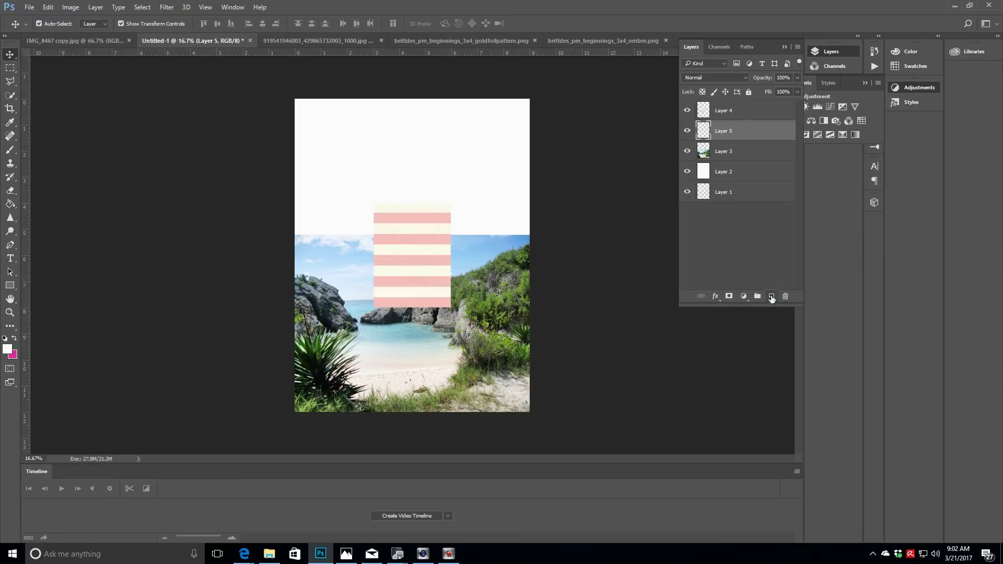
left_click(11, 283)
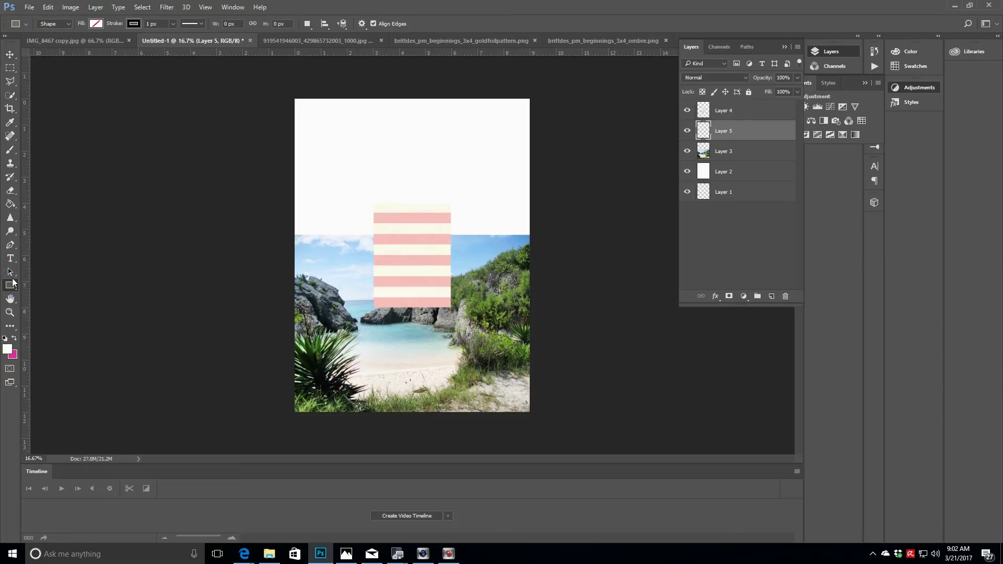
left_click(135, 24)
left_click(87, 43)
left_click(95, 24)
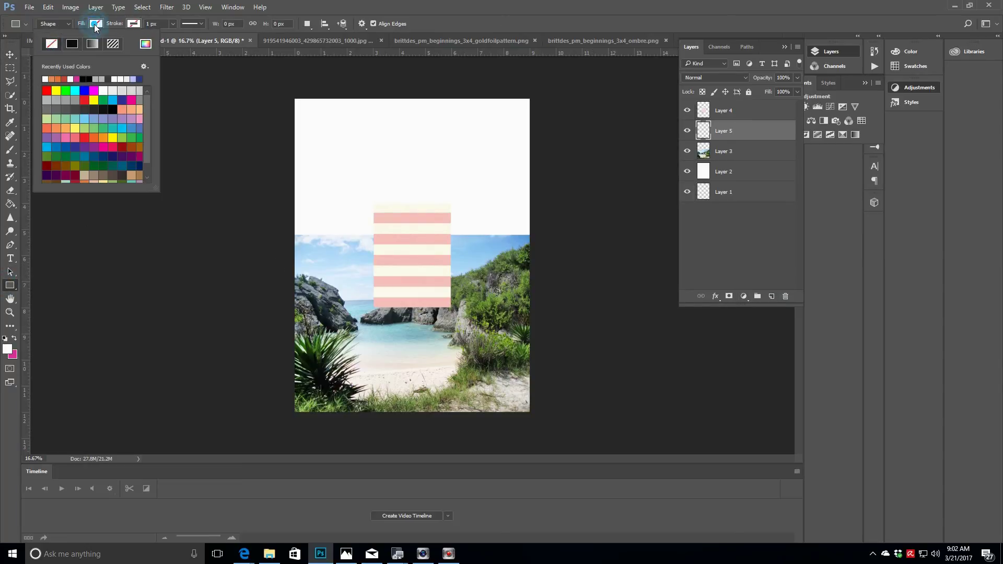
left_click(74, 98)
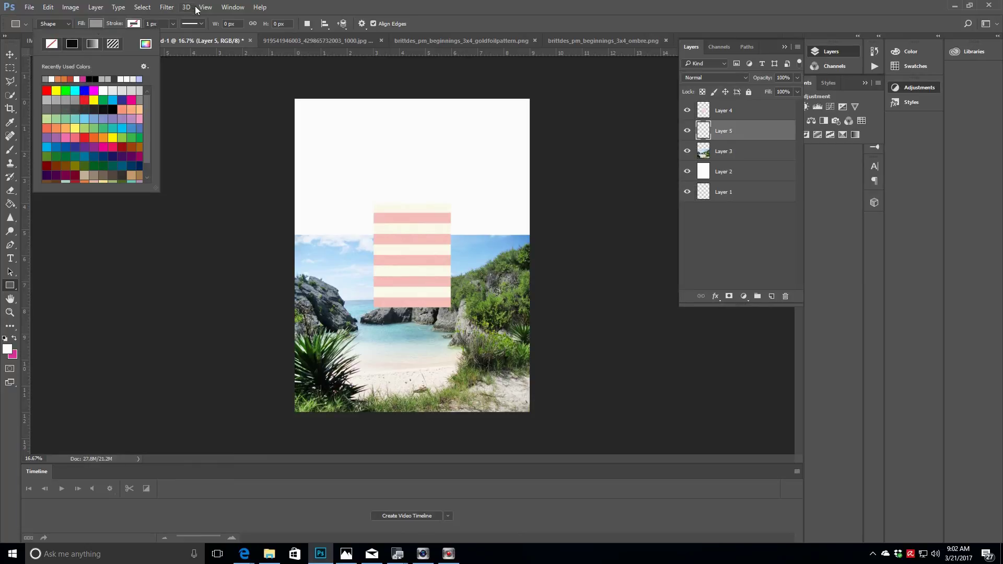
left_click(235, 23)
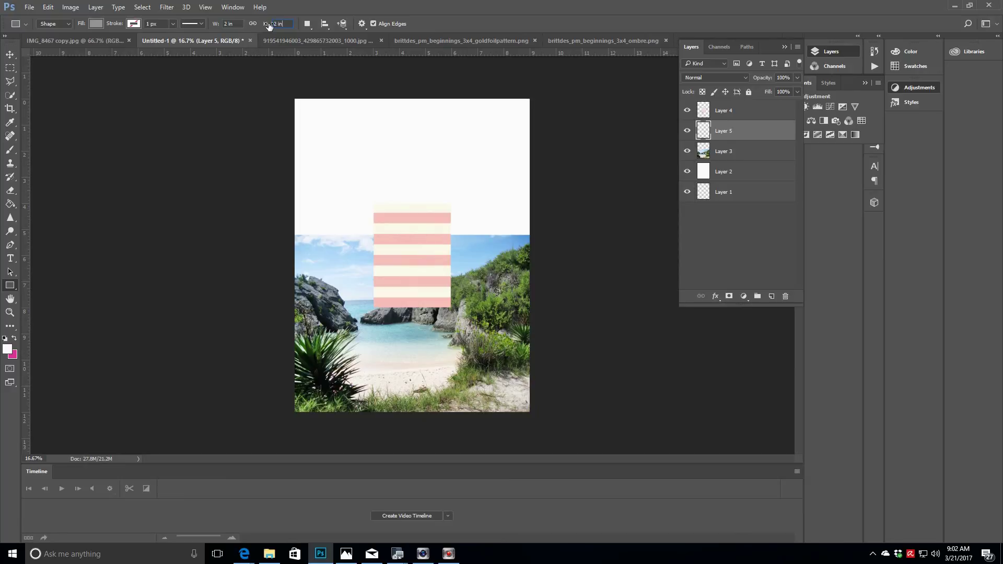
left_click(330, 133)
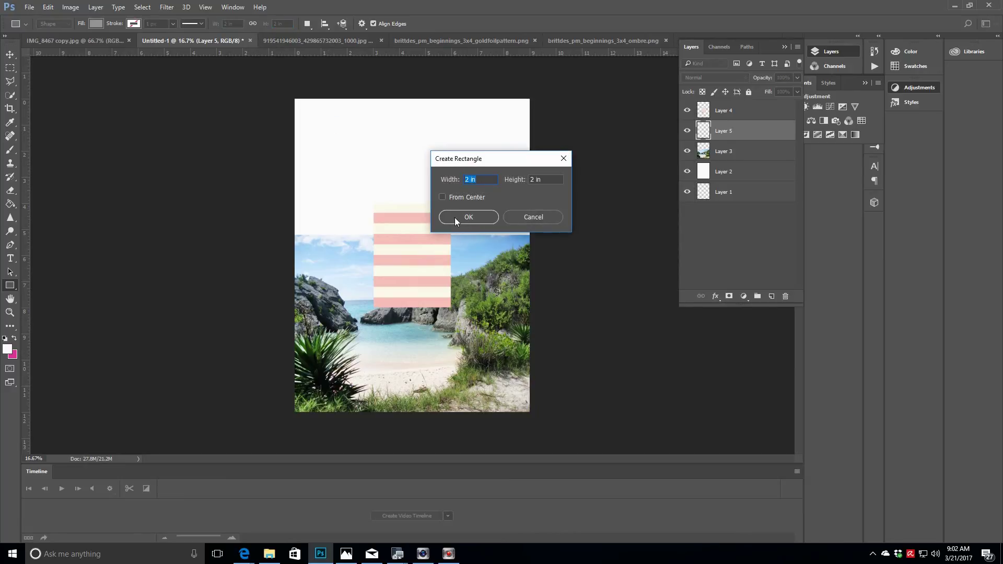
left_click(454, 217)
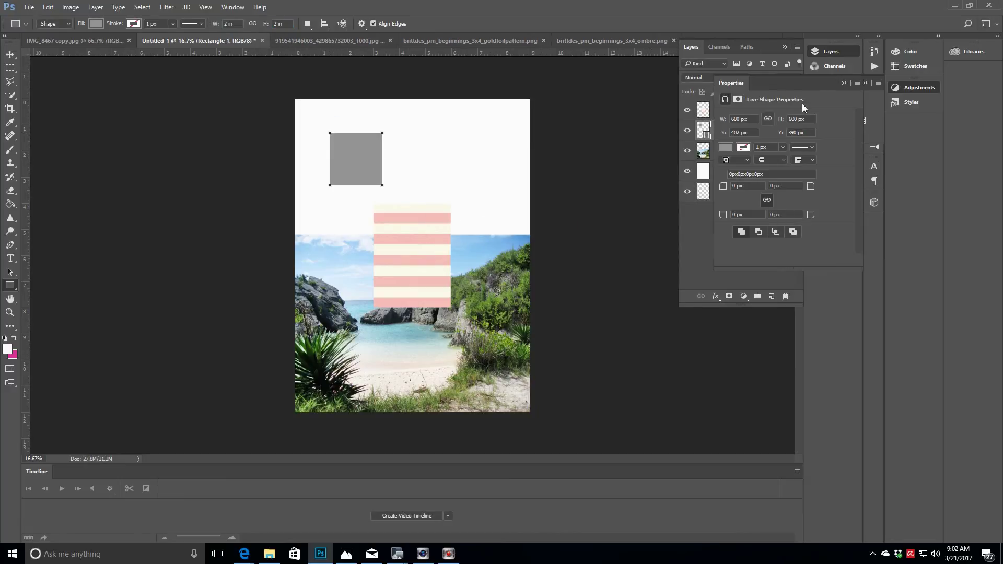
left_click(844, 82)
Step: Duplicate the gray square's layer five times within Untitled-1, keeping the default copy names
right_click(746, 132)
left_click(759, 113)
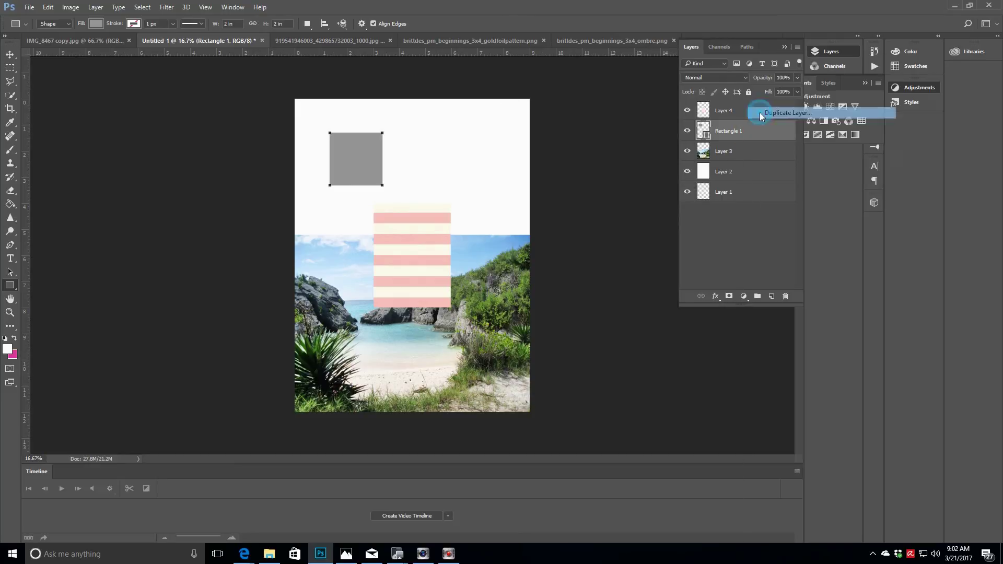
left_click(592, 174)
right_click(753, 132)
left_click(767, 116)
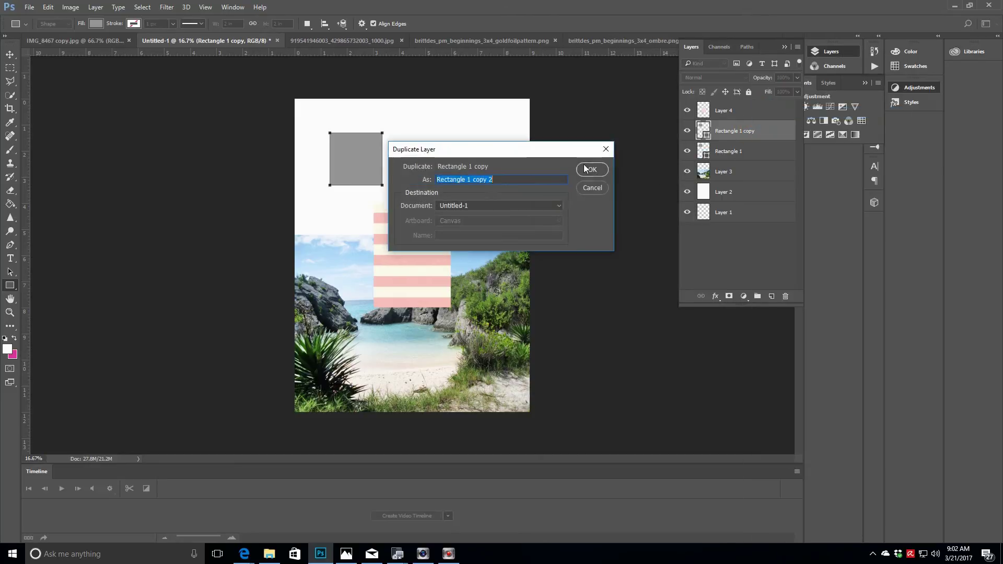
left_click(591, 168)
right_click(748, 131)
left_click(763, 115)
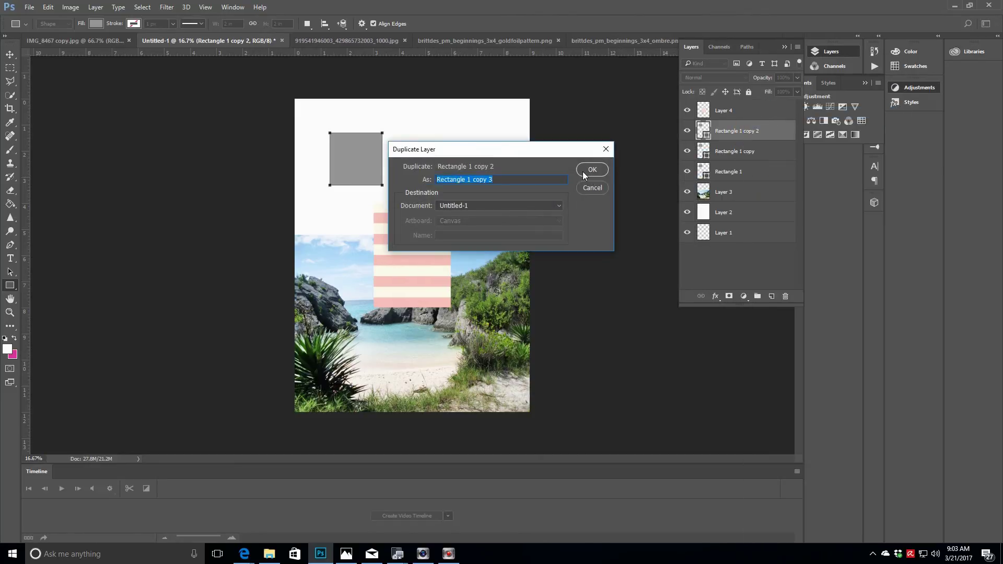
left_click(585, 171)
right_click(770, 132)
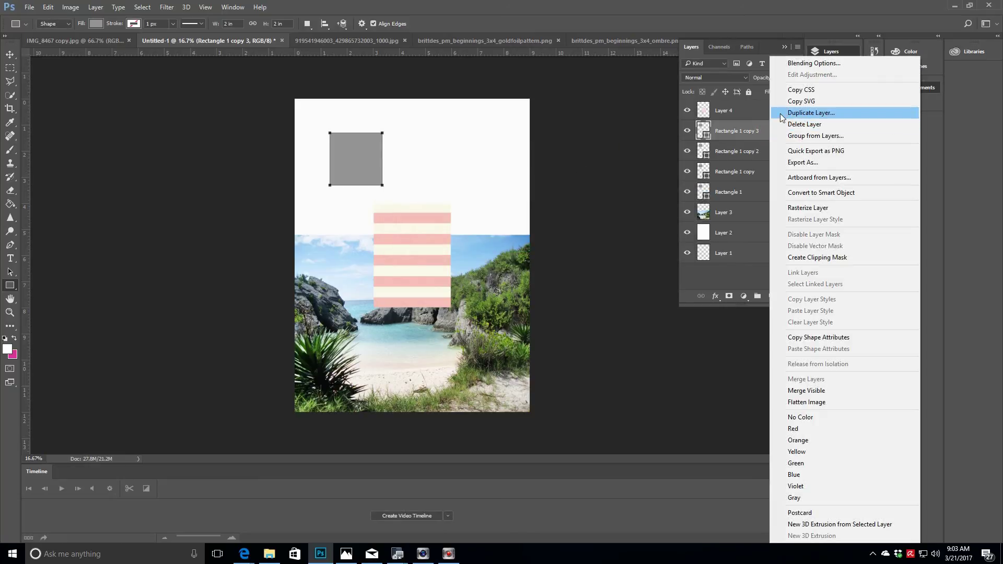
left_click(774, 113)
left_click(585, 171)
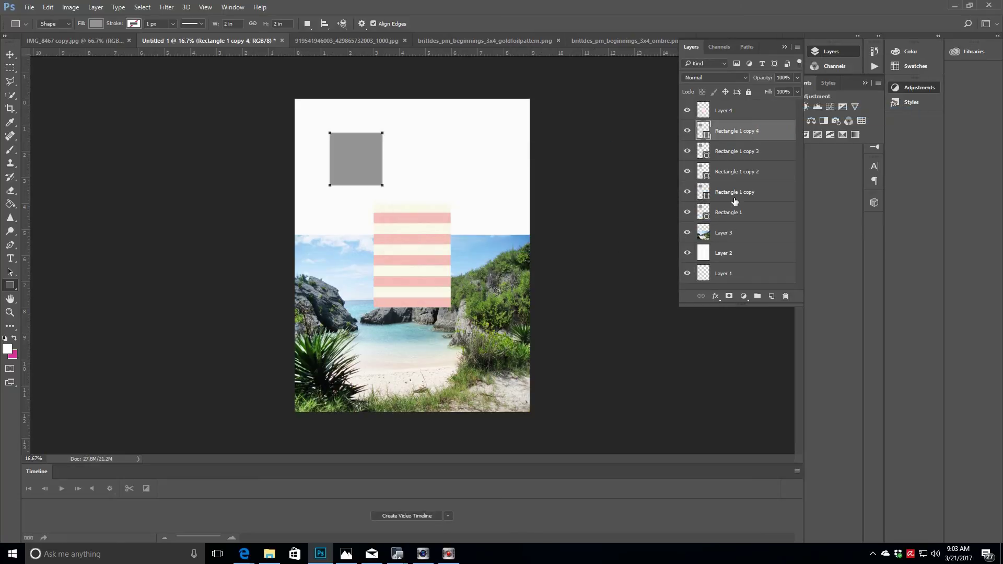
right_click(737, 132)
left_click(775, 113)
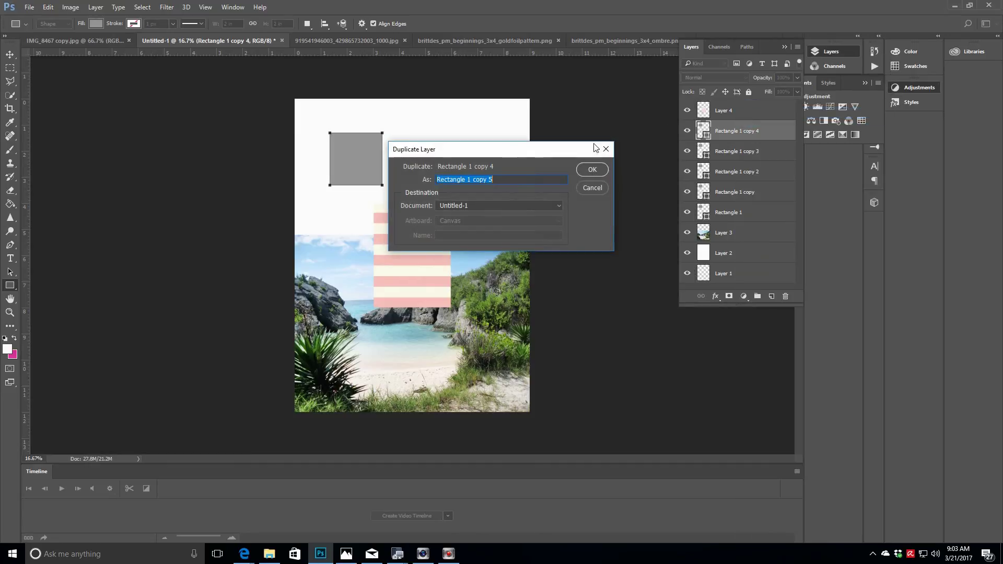
left_click(594, 170)
Step: Show the document grid over the upper part of the page
key("z")
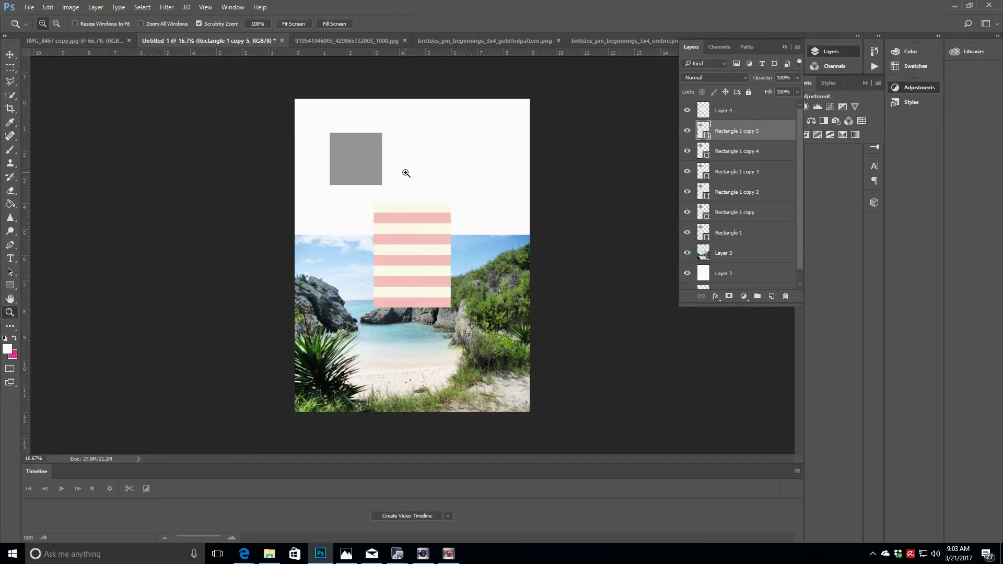
left_click(412, 173)
scroll(413, 172, "up", 2)
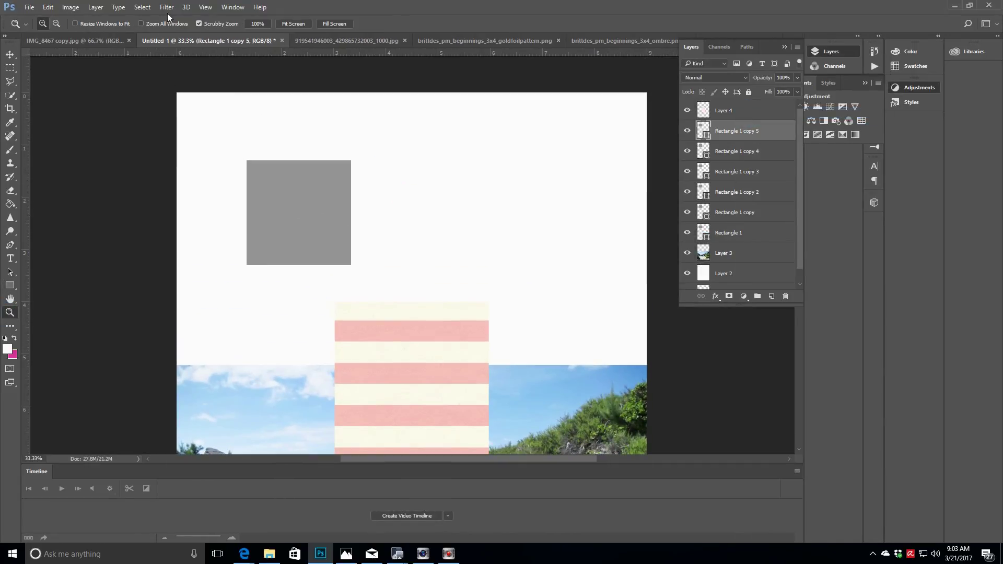
left_click(200, 10)
mouse_move(233, 185)
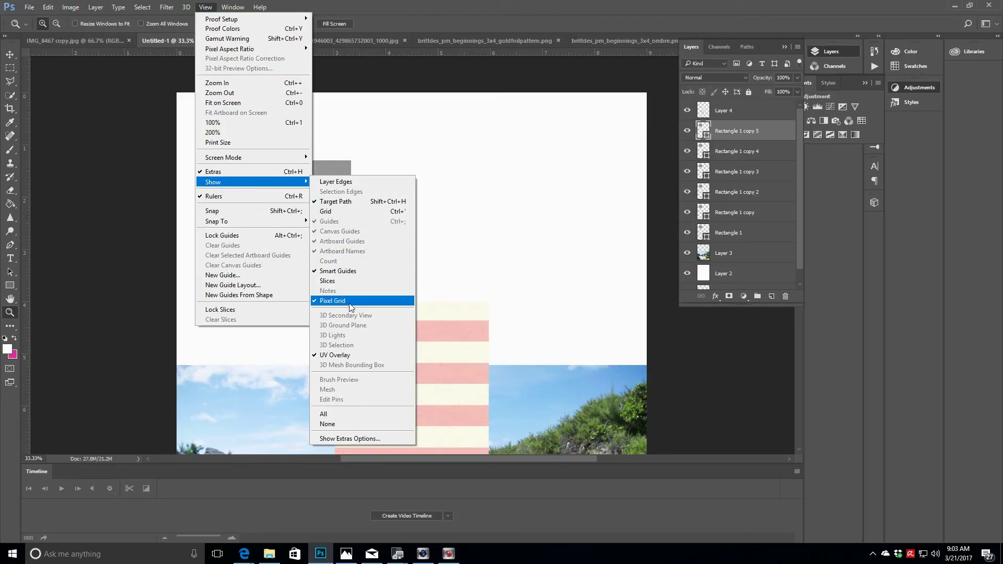
left_click(337, 211)
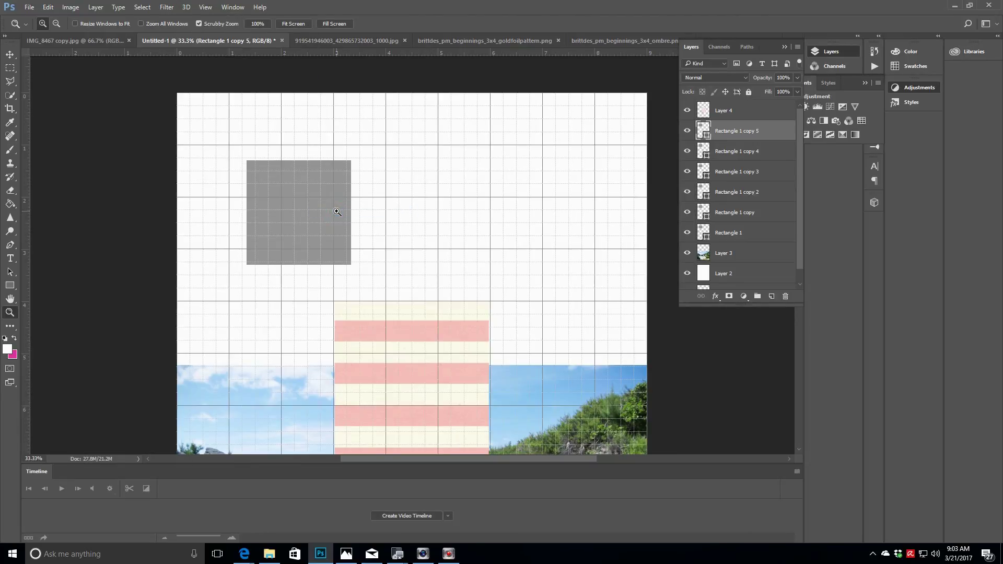
Step: Move the squares Rectangle 1 copy 5, copy 4 and copy 3 into a lower row across the page, from left to right
left_click(11, 54)
left_click_drag(317, 187, 299, 295)
left_click(760, 151)
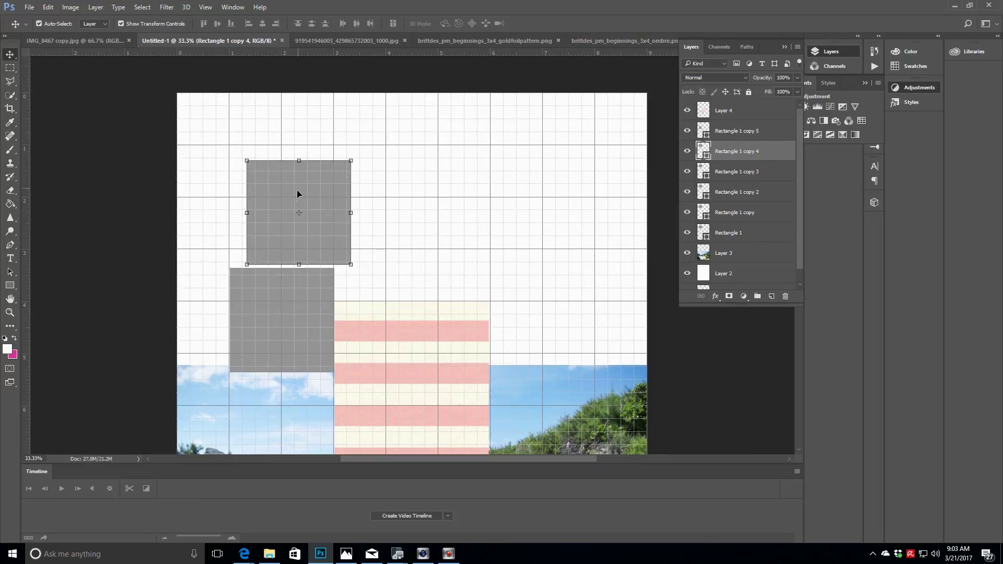
left_click_drag(308, 183, 418, 288)
left_click(759, 171)
left_click_drag(303, 182, 529, 288)
Step: Arrange Rectangle 1 copy 2, Rectangle 1 copy and Rectangle 1 as the right, middle and left squares of an upper row
left_click(777, 193)
left_click_drag(320, 179, 540, 175)
left_click(325, 180)
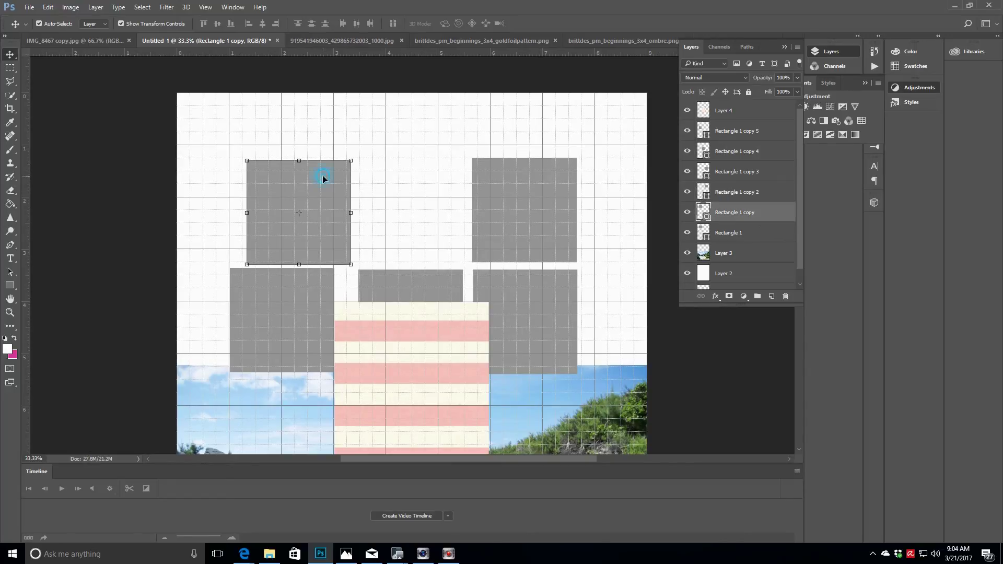
left_click_drag(325, 181, 434, 176)
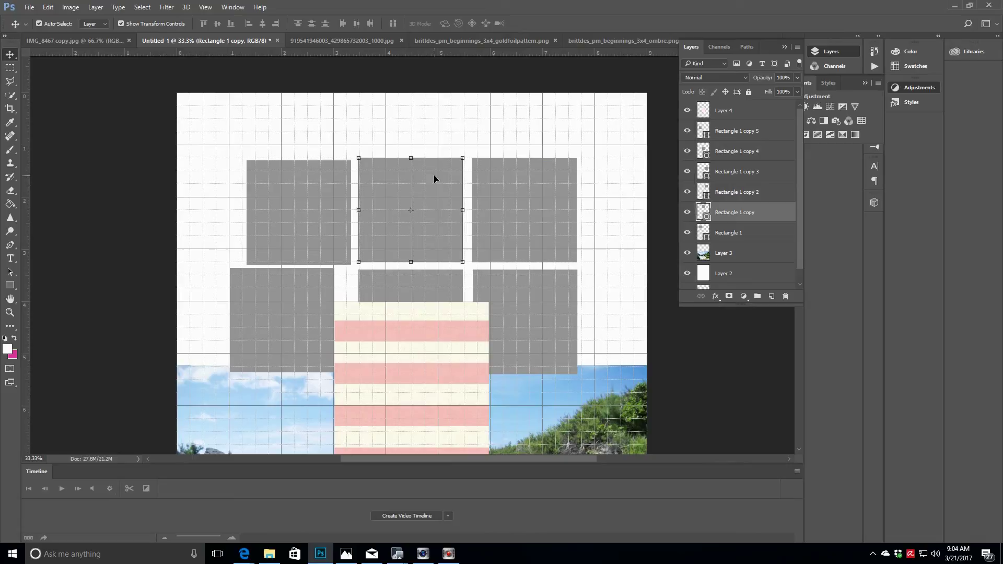
left_click(757, 230)
left_click_drag(333, 189, 327, 187)
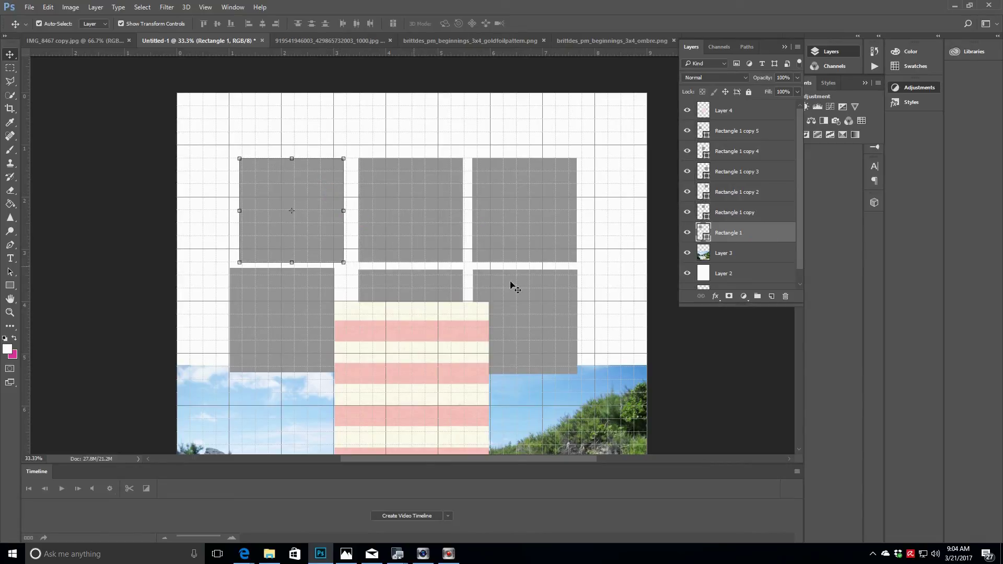
Step: Align the Rectangle 1 copy 5 square directly beneath the upper-left square, level with the rest of the lower row
left_click(773, 130)
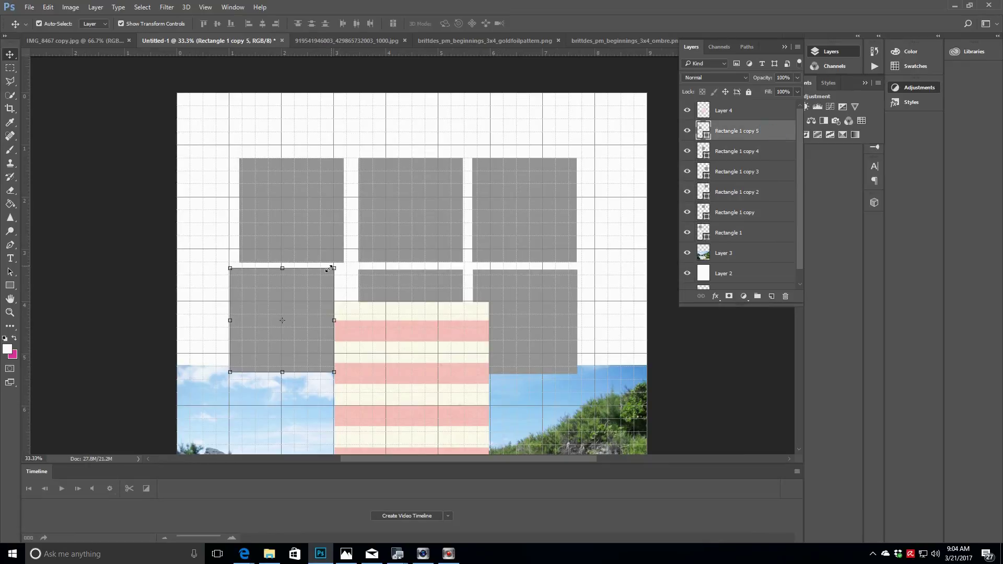
left_click_drag(300, 290, 310, 295)
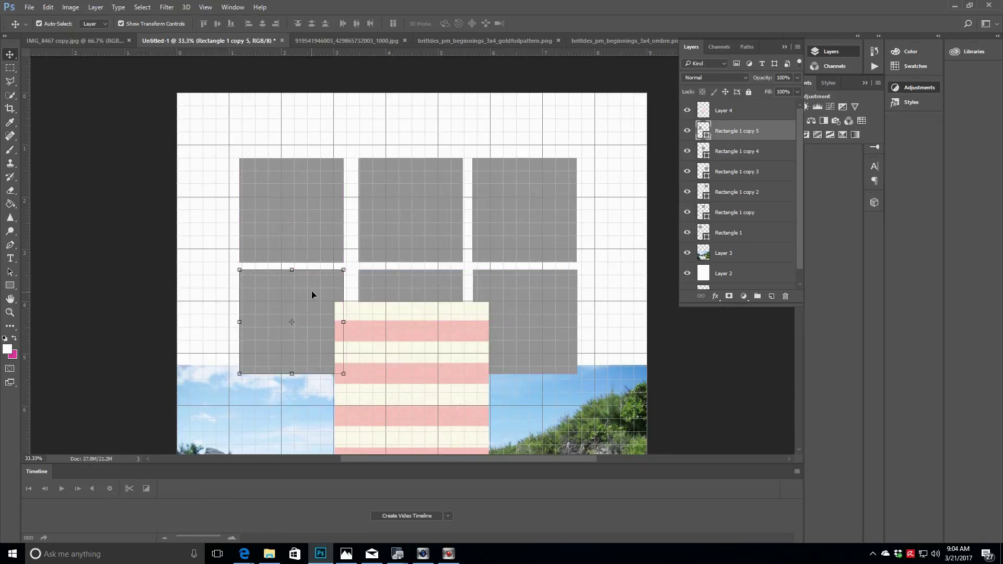
Step: Move Layer 4 directly above Rectangle 1 copy 4 in the layer order and shrink the striped card to just cover the lower middle square
left_click(748, 112)
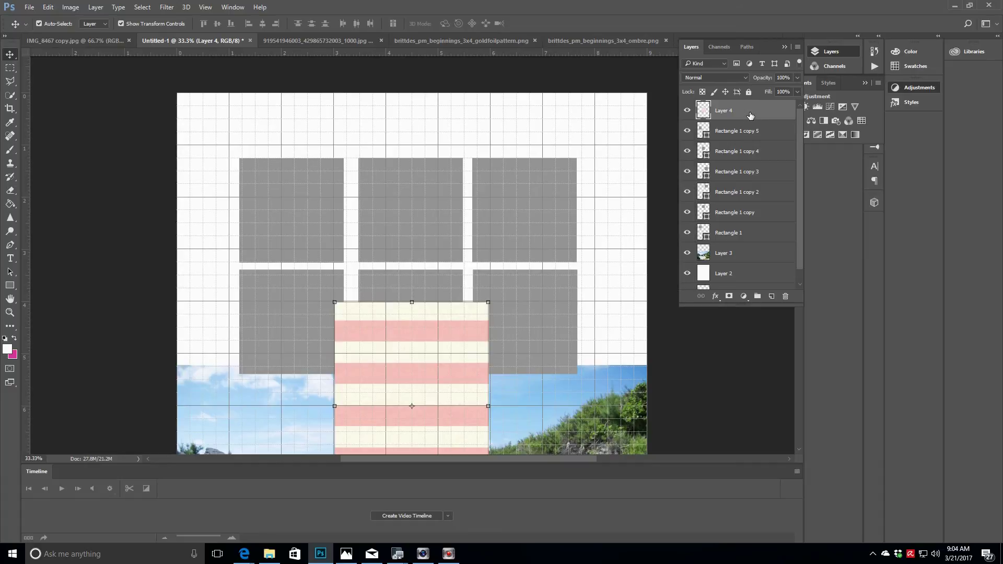
left_click_drag(750, 113, 754, 147)
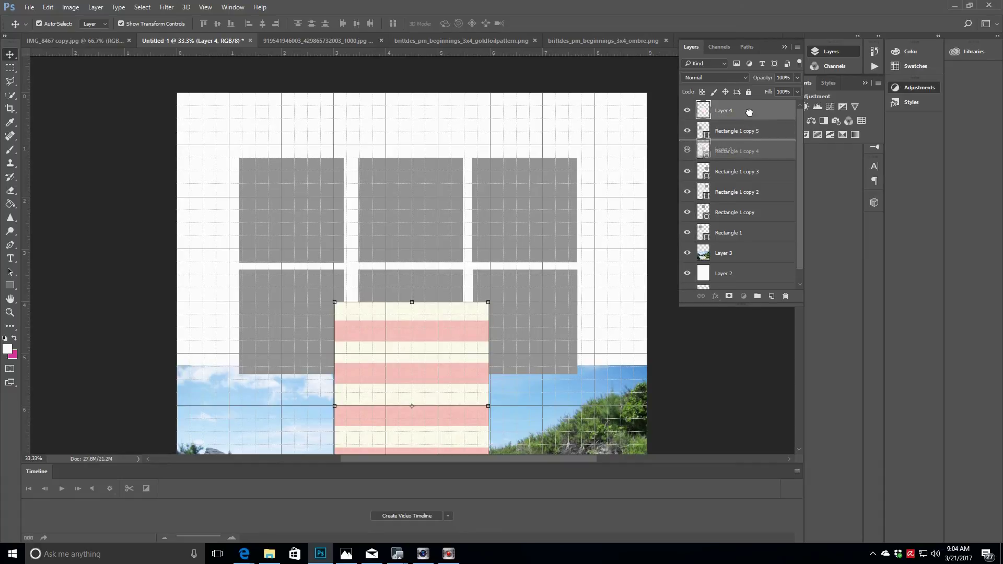
left_click_drag(750, 110, 750, 140)
left_click_drag(444, 362, 449, 317)
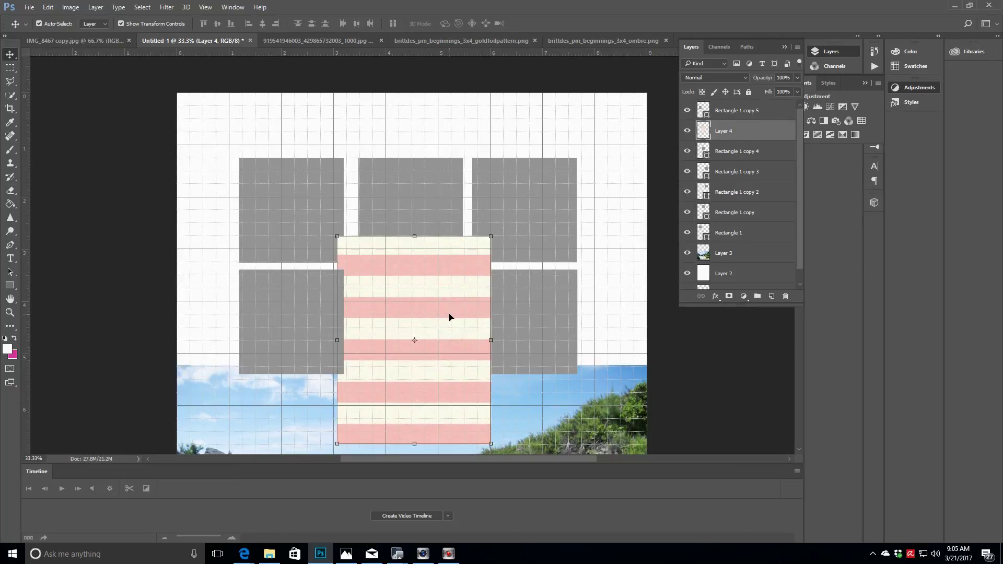
left_click_drag(492, 238, 475, 258)
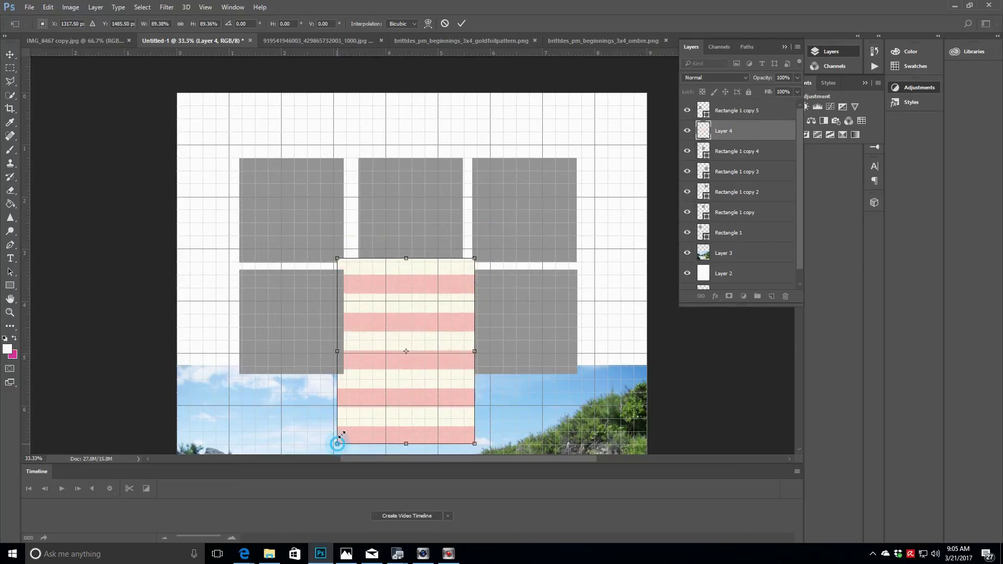
left_click_drag(337, 444, 351, 420)
left_click_drag(474, 258, 467, 268)
left_click(461, 23)
Step: Clip the striped card to Rectangle 1 copy 4, shrink it slightly, and shift it up within the square
right_click(752, 132)
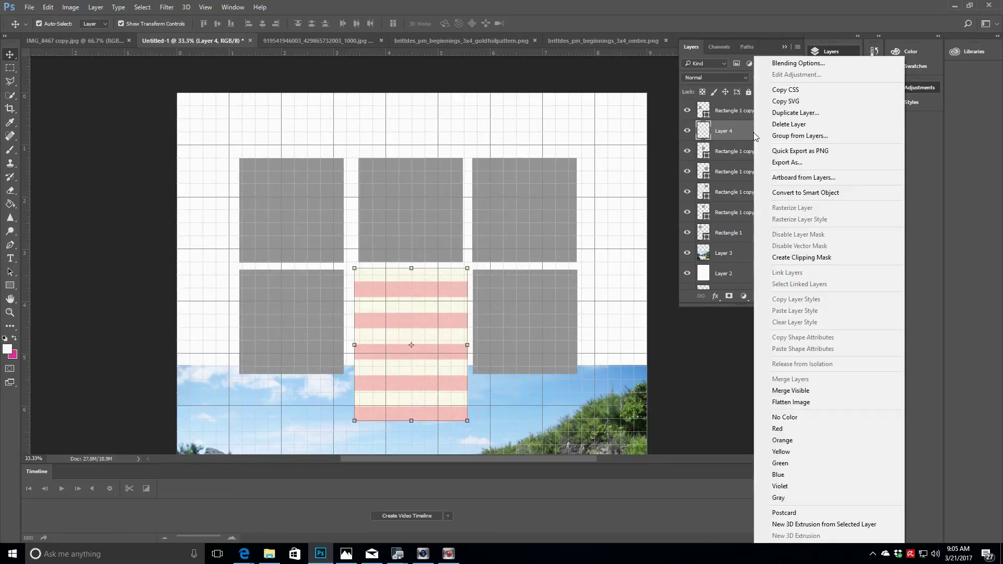
left_click(802, 257)
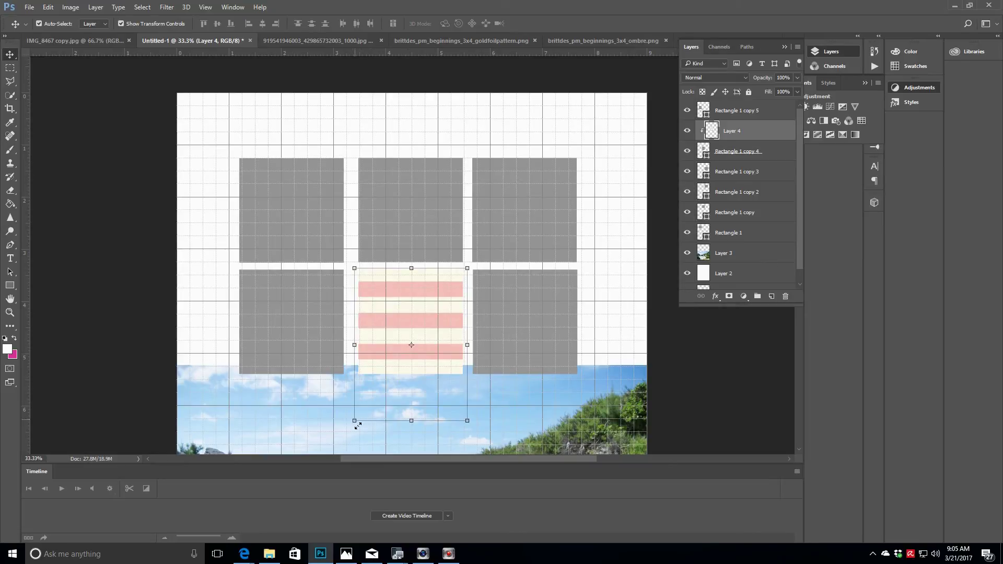
left_click_drag(358, 426, 361, 422)
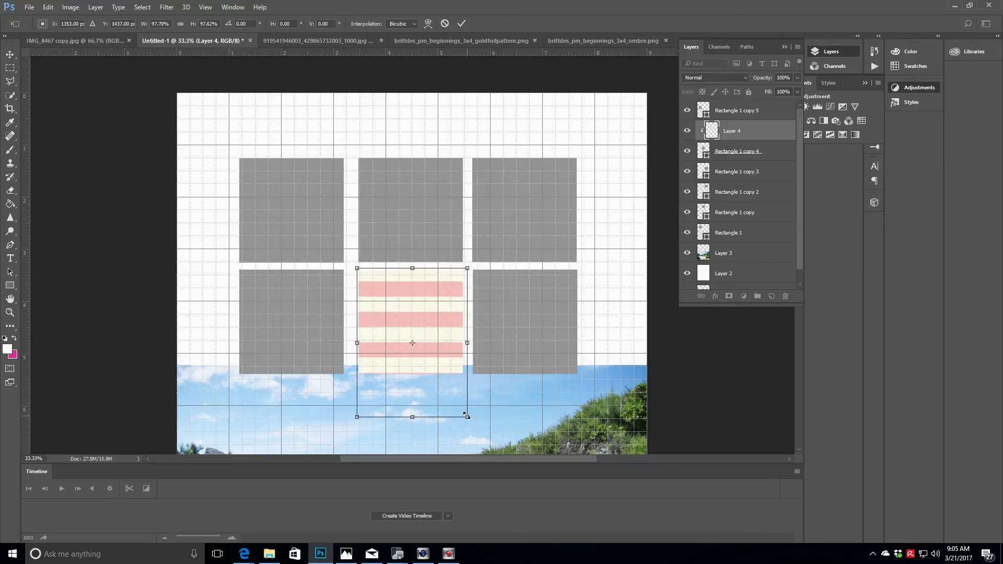
left_click_drag(467, 416, 464, 413)
left_click(462, 25)
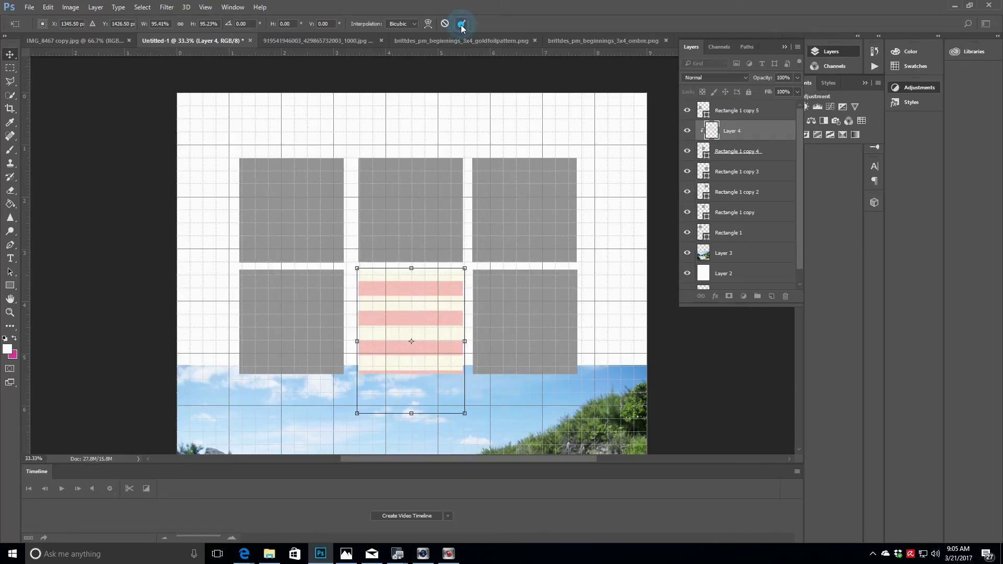
left_click_drag(441, 321, 440, 316)
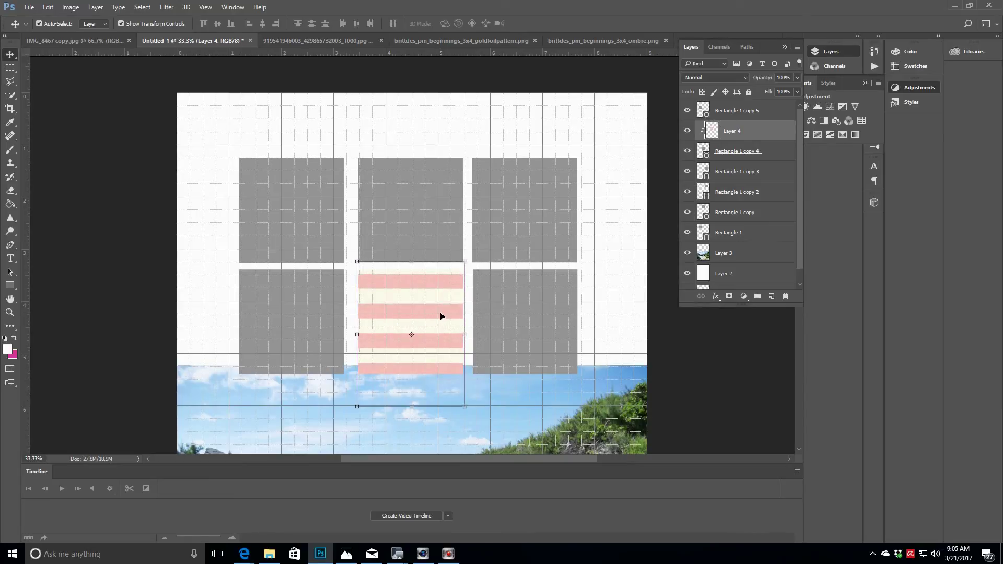
Step: Copy the card from brittdes_pm_beginnings_3x4_ombre.png into Untitled-1, directly above the Rectangle 1 layer
left_click(629, 43)
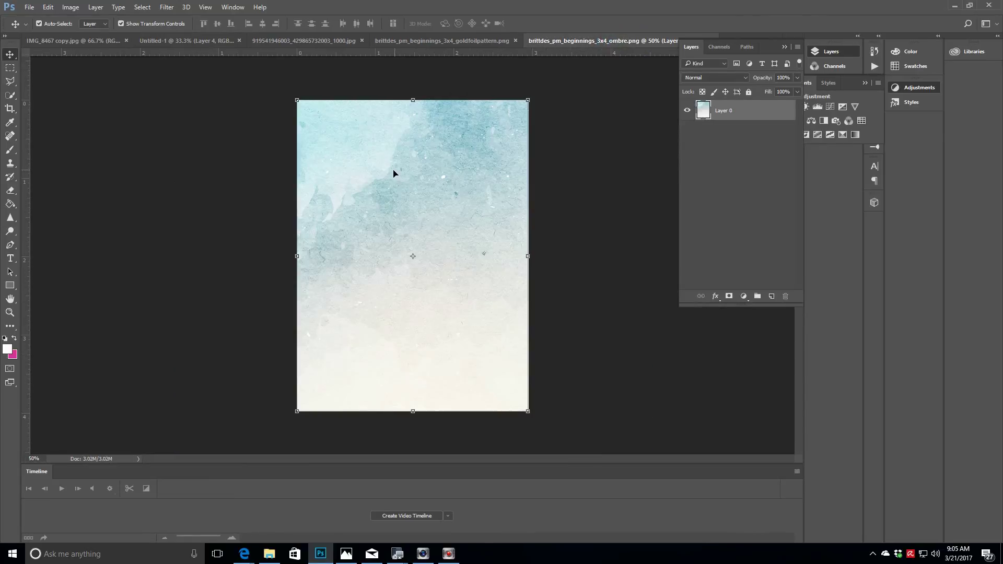
left_click(192, 41)
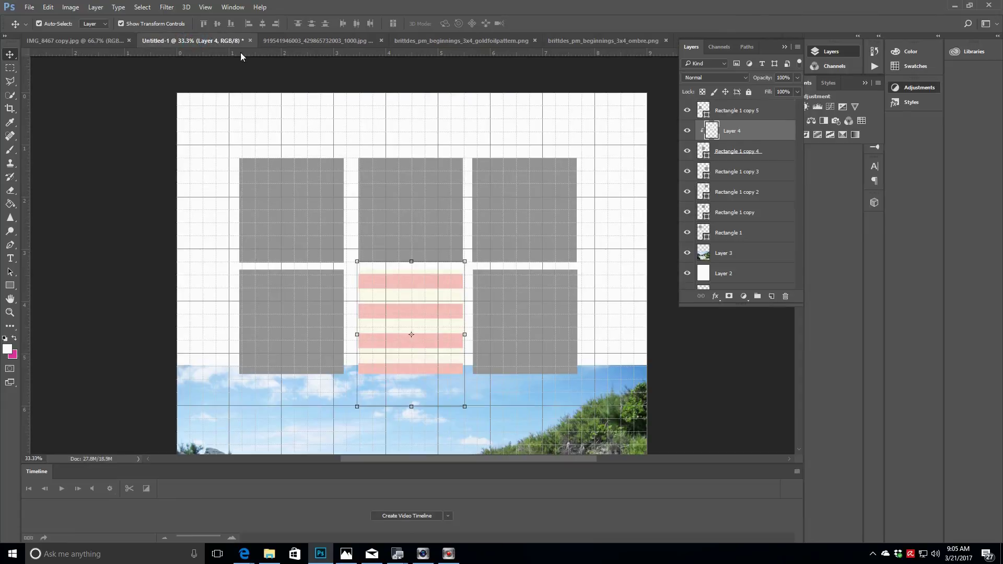
left_click(720, 234)
key("ctrl+v")
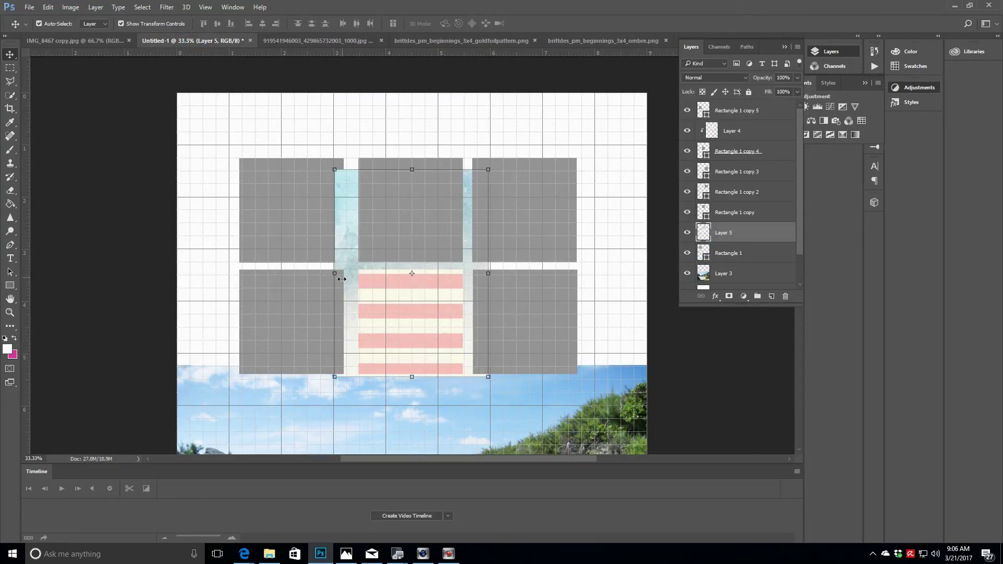
Step: Scale the ombre card to about 70% over the upper-left square and clip it to Rectangle 1
left_click_drag(347, 240, 249, 184)
left_click_drag(391, 111, 365, 146)
left_click_drag(365, 319, 346, 289)
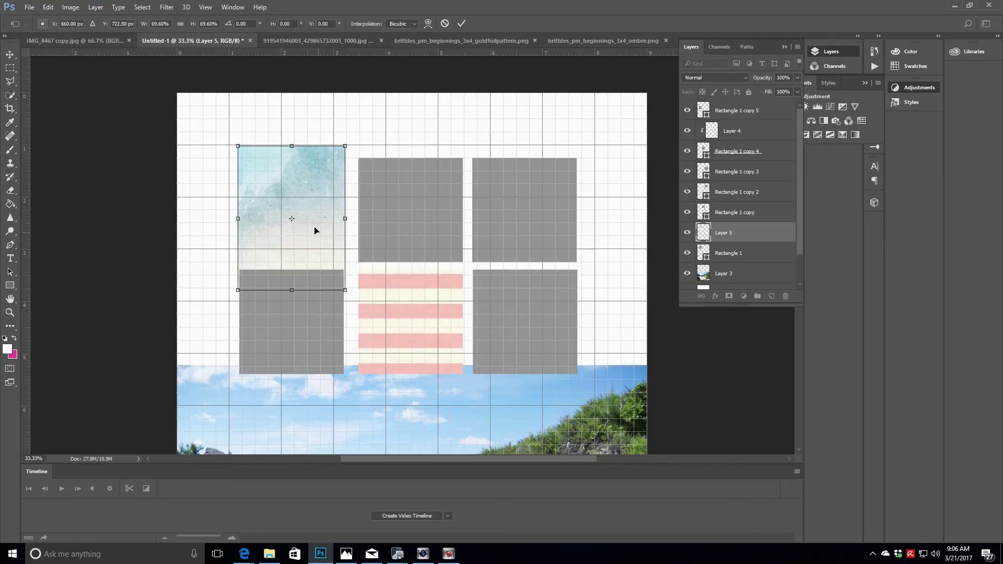
left_click_drag(316, 228, 309, 236)
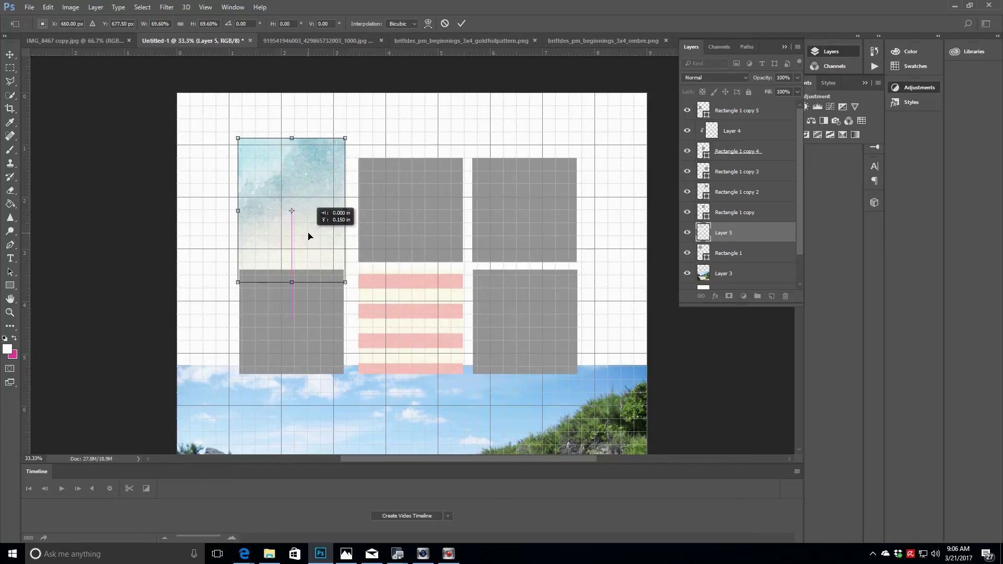
left_click(462, 23)
right_click(749, 231)
left_click(763, 259)
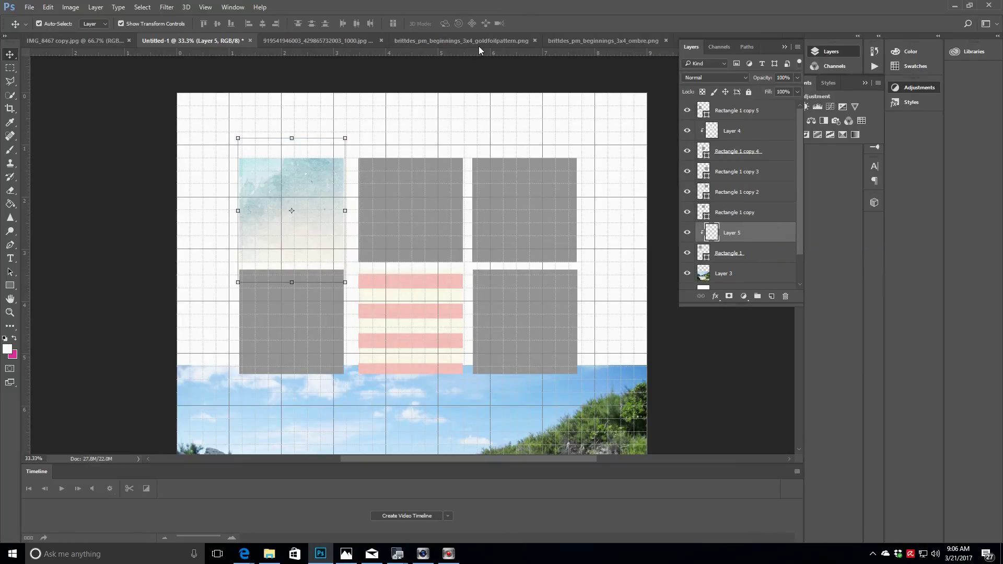
Step: Copy the card from brittdes_pm_beginnings_3x4_goldfoilpattern.png into Untitled-1, directly above the Rectangle 1 copy 5 layer
left_click(453, 42)
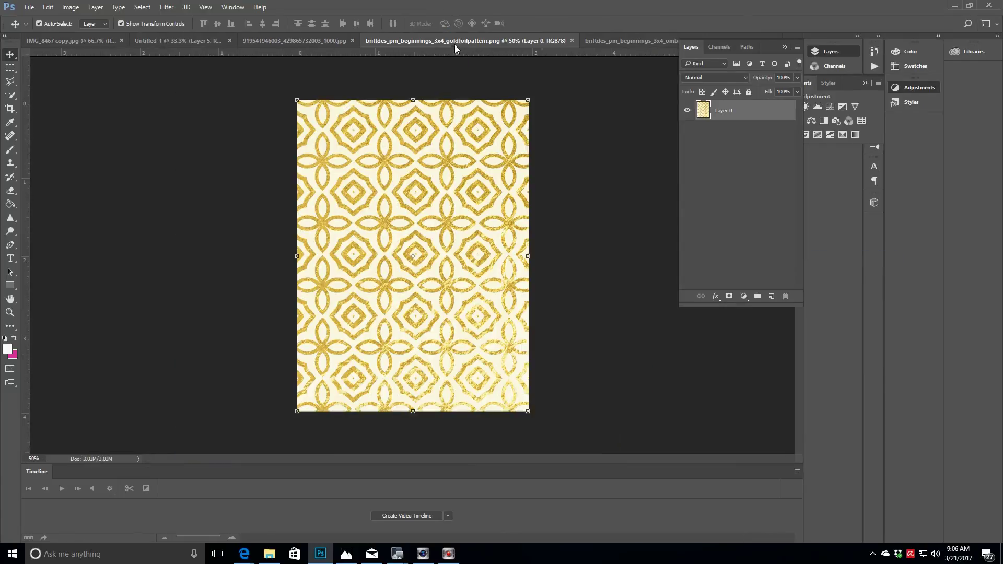
left_click(165, 41)
left_click(751, 191)
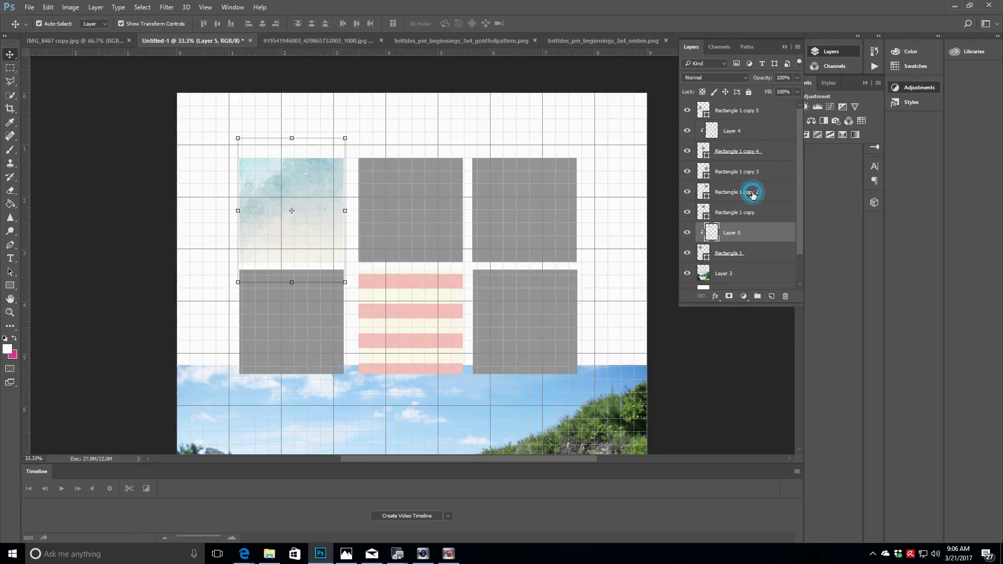
left_click(752, 177)
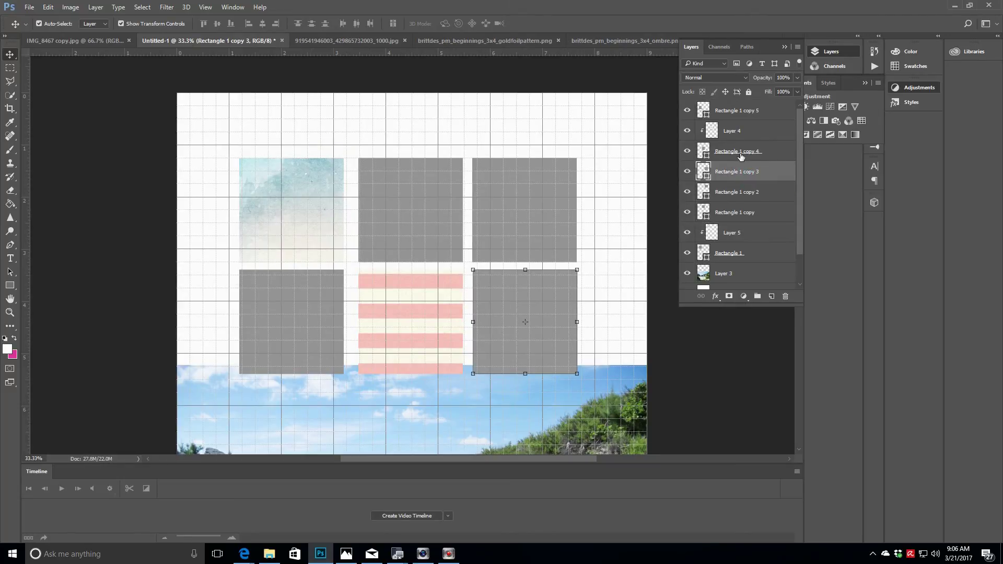
left_click(745, 109)
key("ctrl+v")
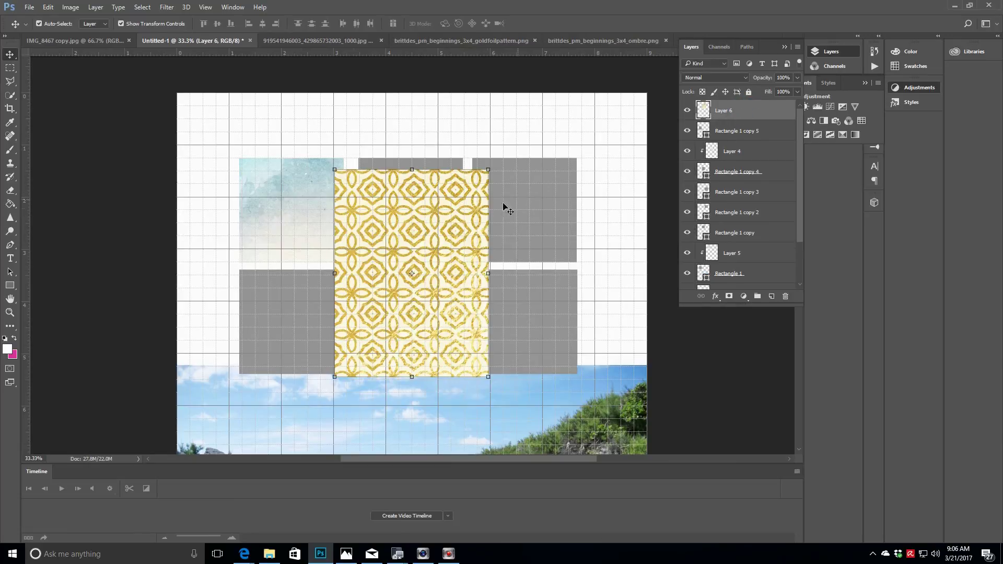
Step: Shrink the gold foil card over the lower-left square, clip it to Rectangle 1 copy 5, and shift it slightly down
left_click_drag(418, 217, 324, 213)
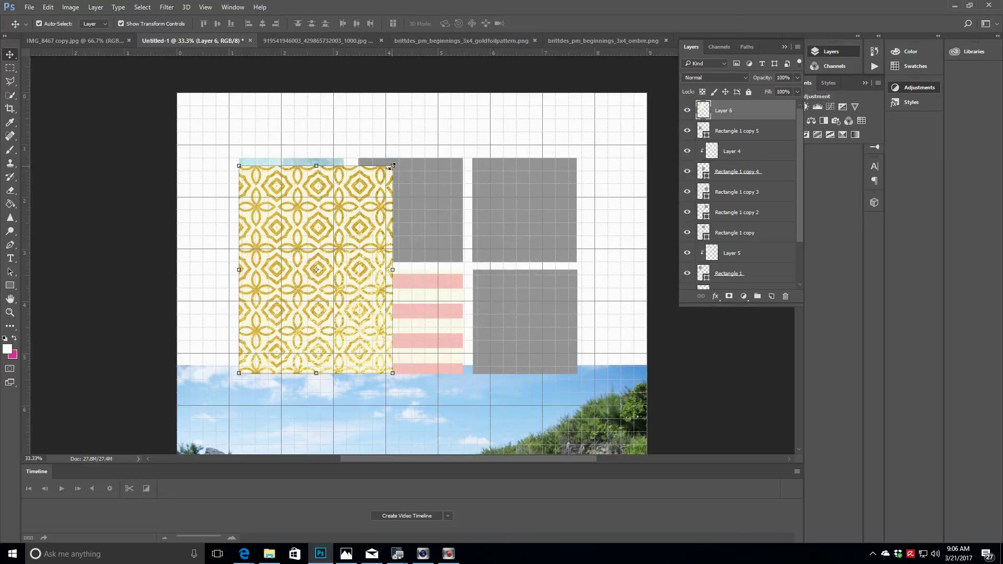
left_click_drag(392, 165, 336, 226)
left_click(461, 24)
right_click(748, 110)
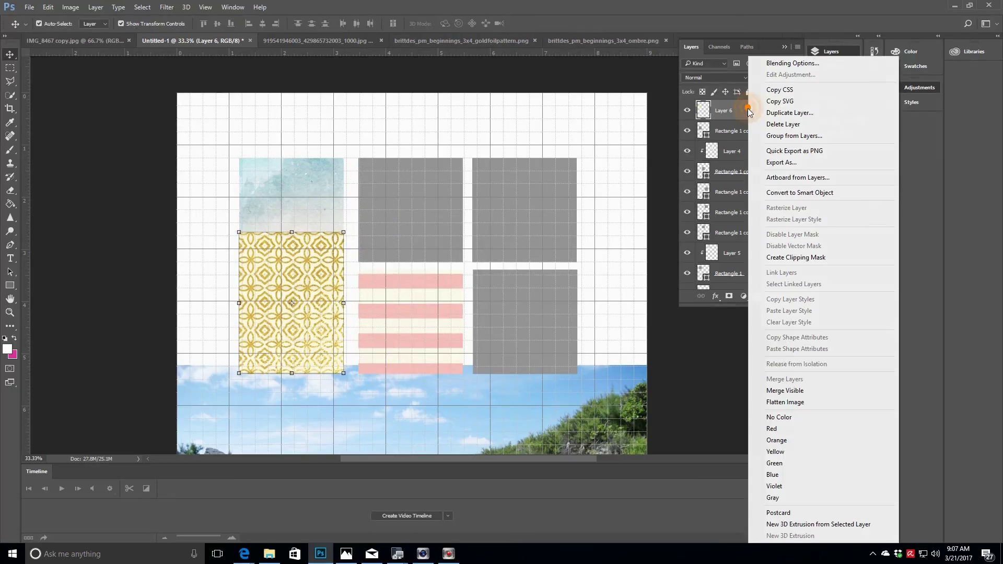
left_click(762, 258)
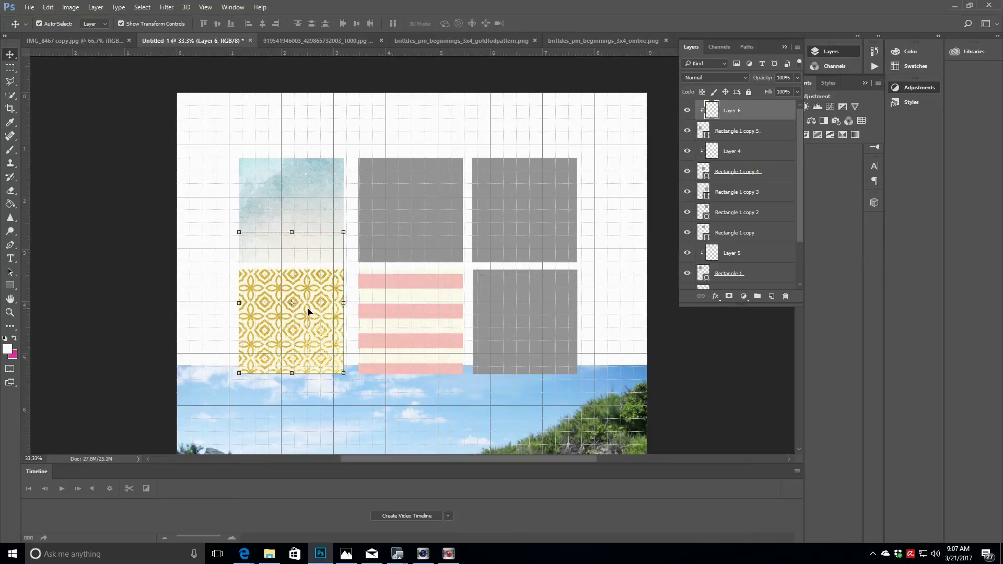
left_click_drag(307, 312, 308, 317)
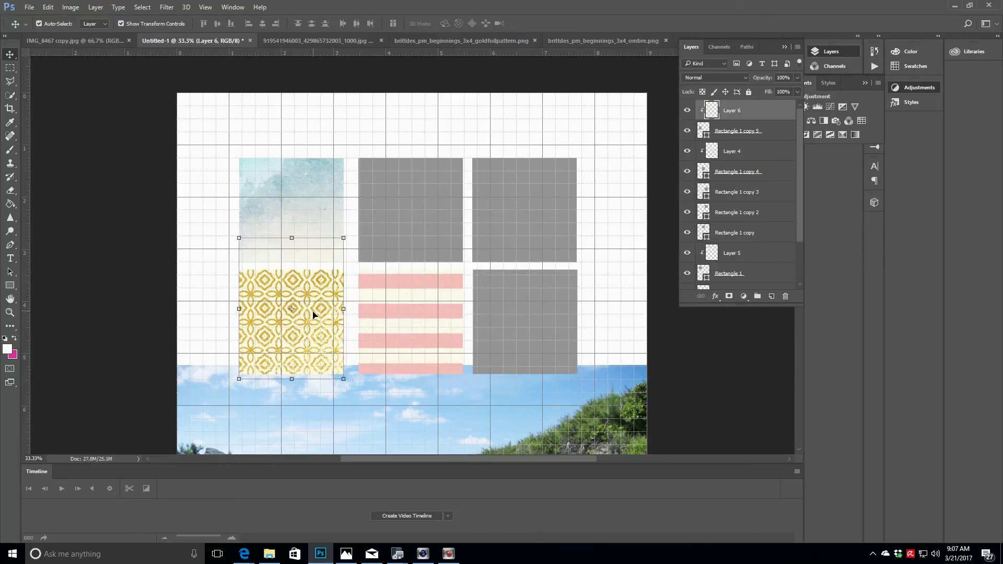
Step: Close the source documents of the beach photo and the gold foil, ombre and stripes cards
left_click(325, 41)
left_click(425, 40)
left_click(499, 217)
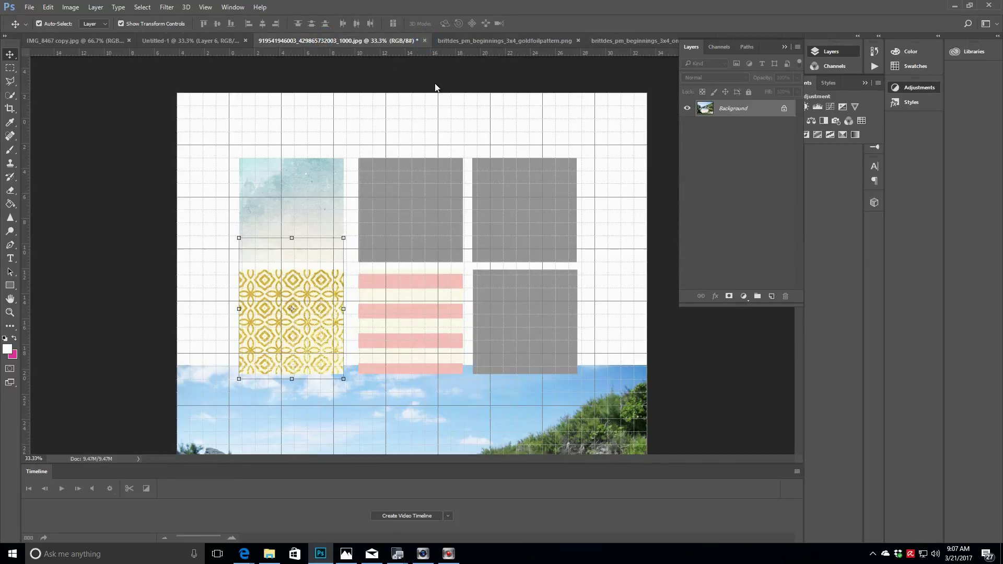
left_click(423, 42)
left_click(460, 41)
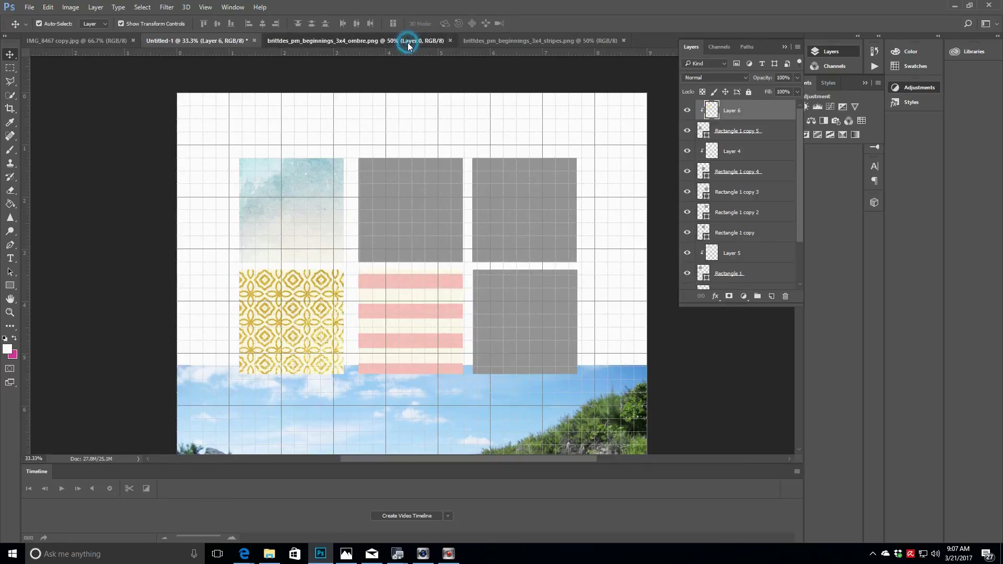
left_click(436, 41)
left_click(449, 40)
left_click(387, 43)
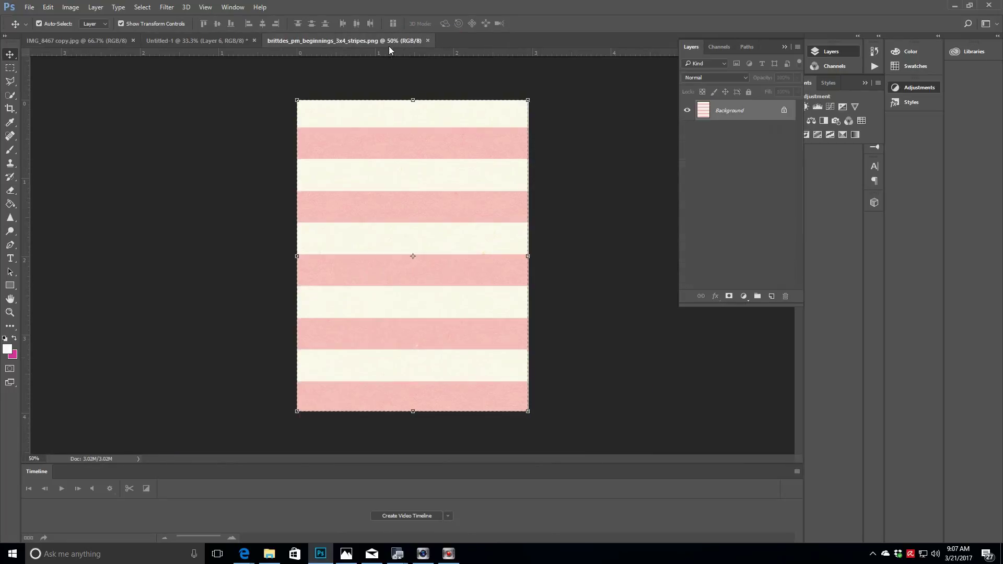
left_click(427, 40)
Step: Open brittdes_pm_beginnings_3x4_worldofdreams and sahlinstudio_pm_beginnings_3x4card1-1v together from the sahlinstudio_brittdes_pm_beginnings_3x4cards2 folder
left_click(29, 7)
left_click(33, 30)
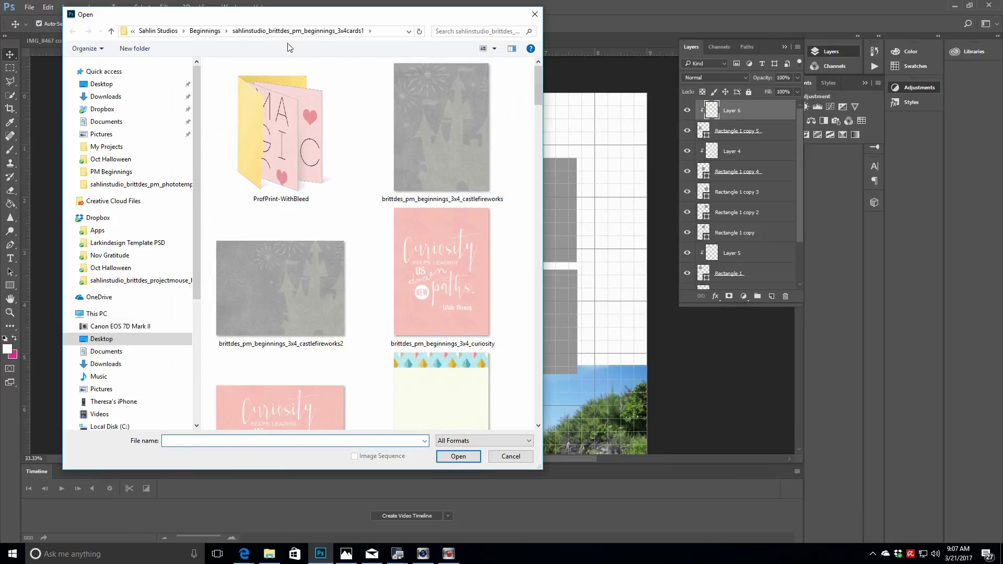
left_click(205, 31)
left_click(305, 103)
double_click(304, 103)
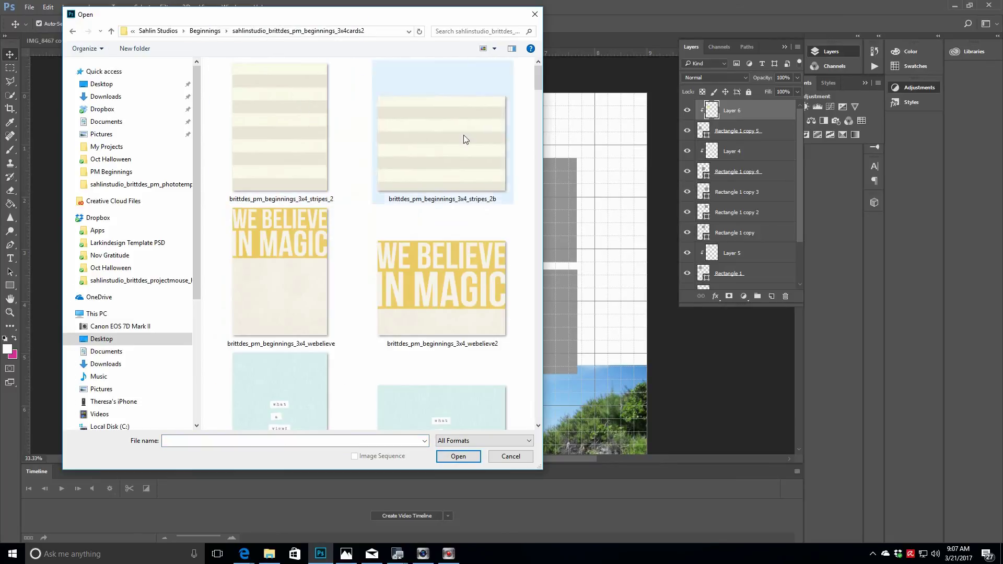
left_click_drag(539, 71, 538, 95)
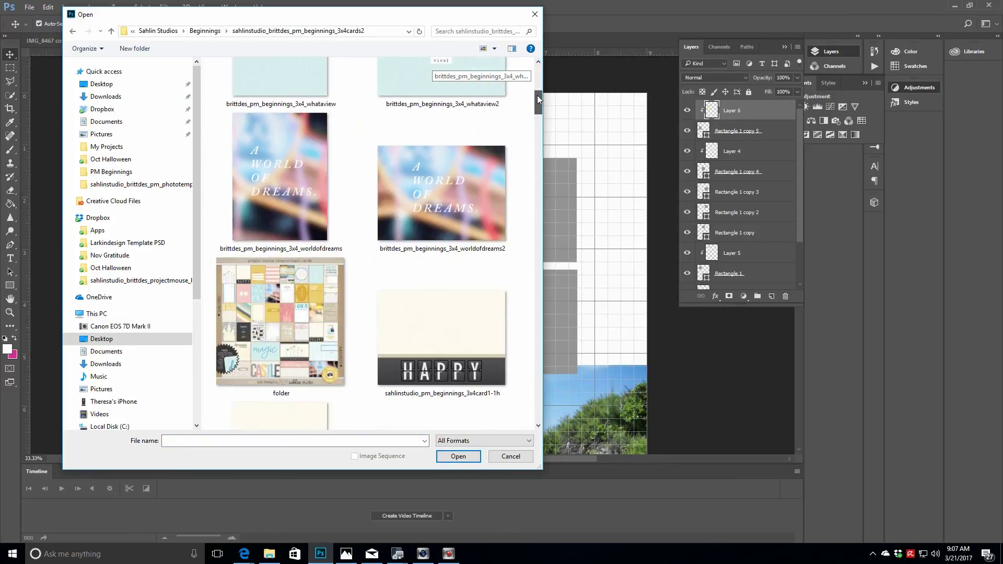
left_click(289, 146)
left_click_drag(537, 95, 547, 152)
left_click(291, 162, "ctrl")
left_click_drag(549, 165, 587, 412)
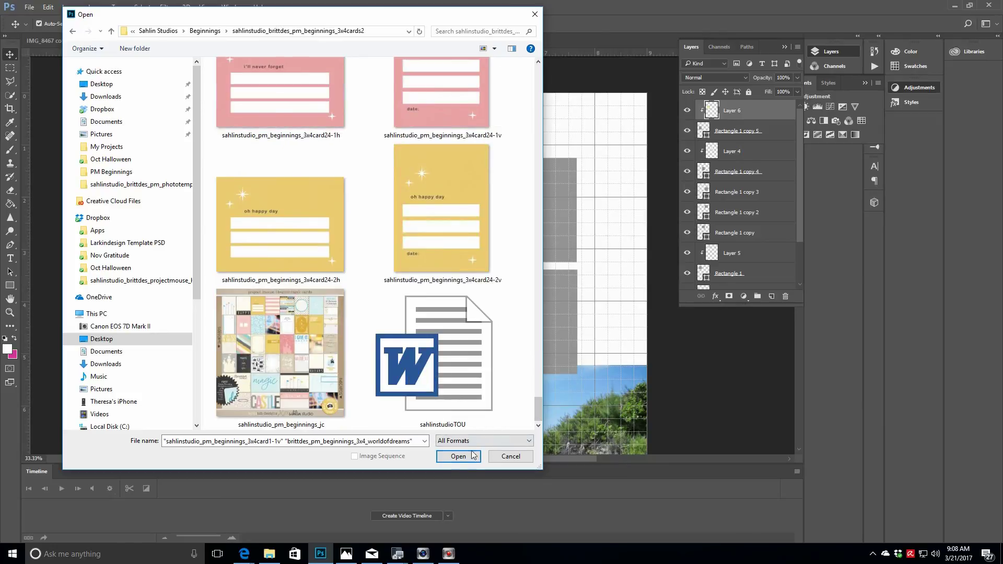
left_click(447, 462)
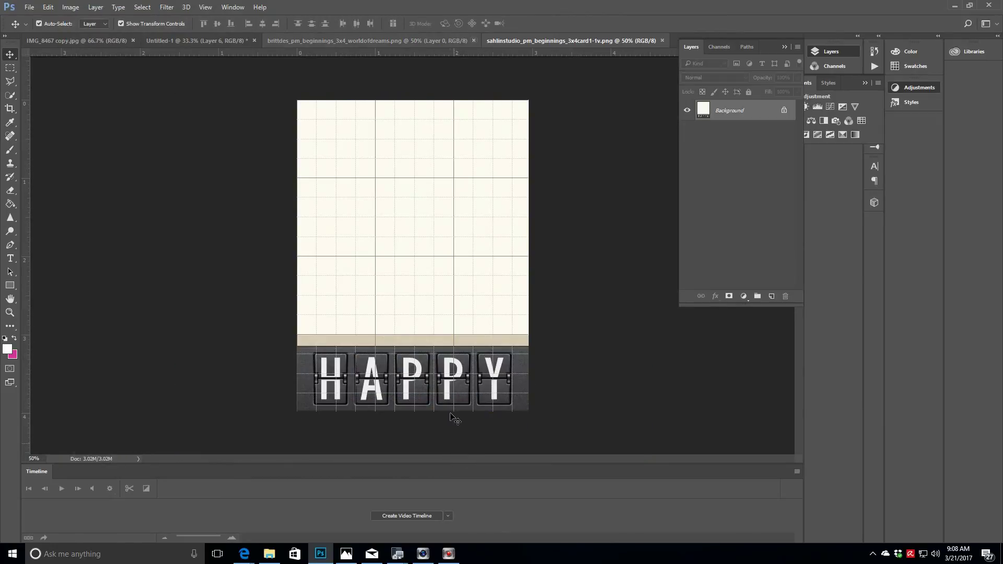
Step: Open the magic card sahlinstudio_pm_beginnings_4x6card2-1v from the sahlinstudio_brittdes_pm_beginnings_4x6cards folder
left_click(30, 7)
left_click(42, 26)
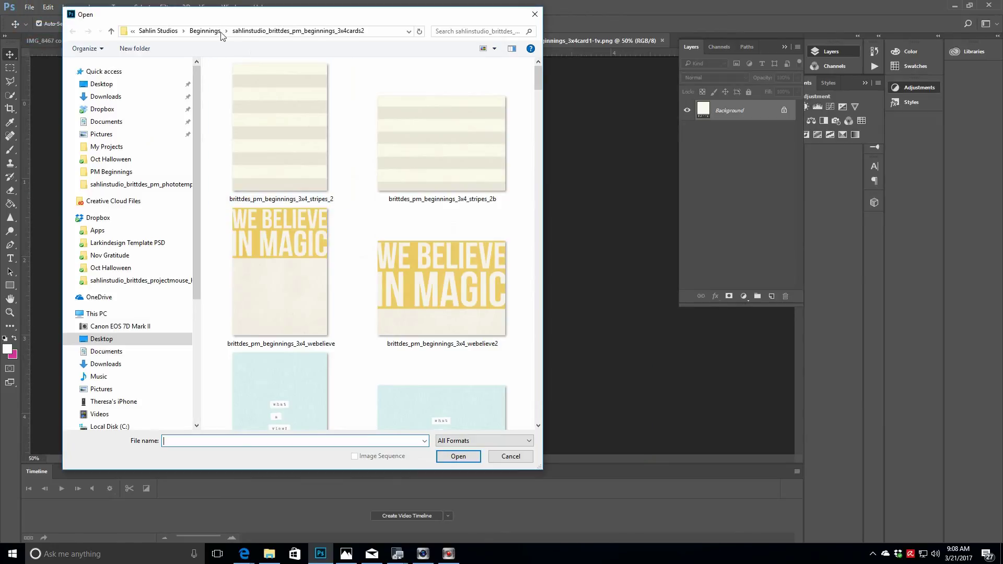
double_click(298, 88)
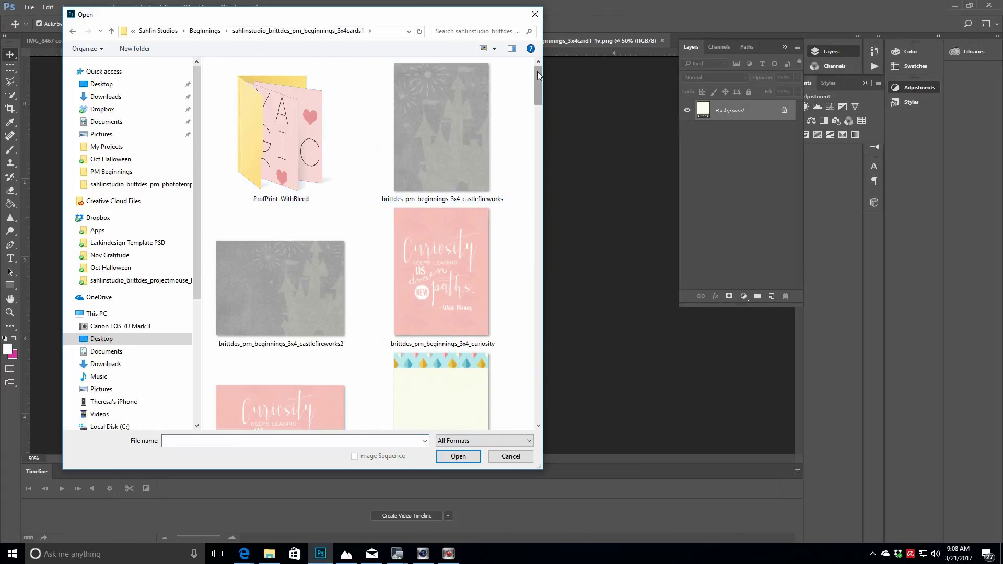
left_click_drag(538, 63, 568, 386)
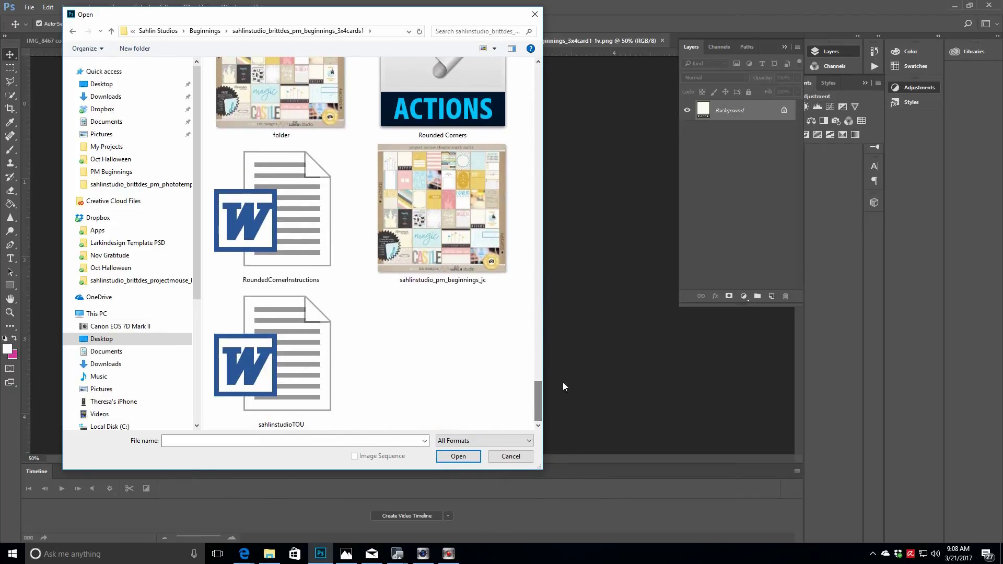
left_click(208, 33)
double_click(286, 86)
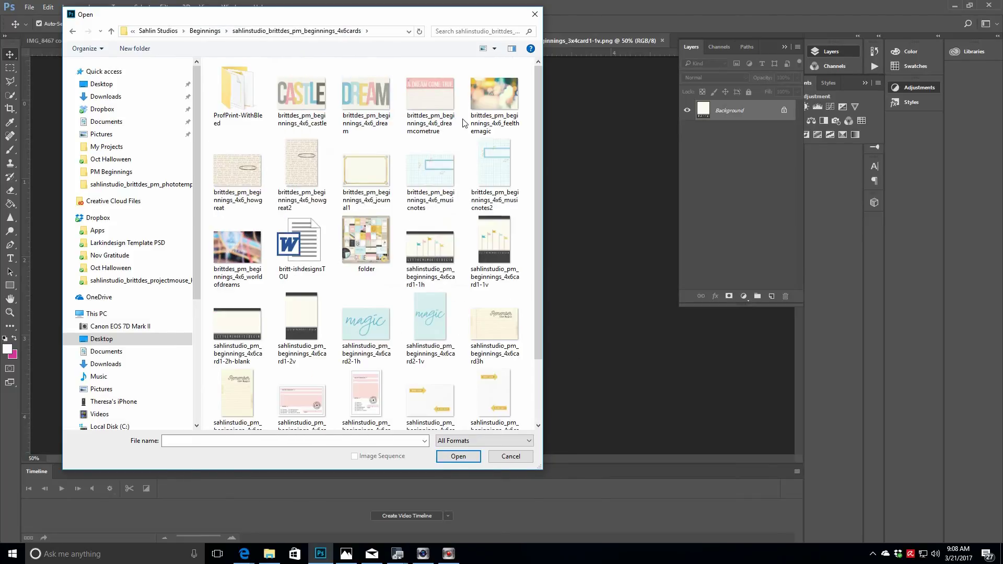
left_click(429, 322)
left_click(458, 456)
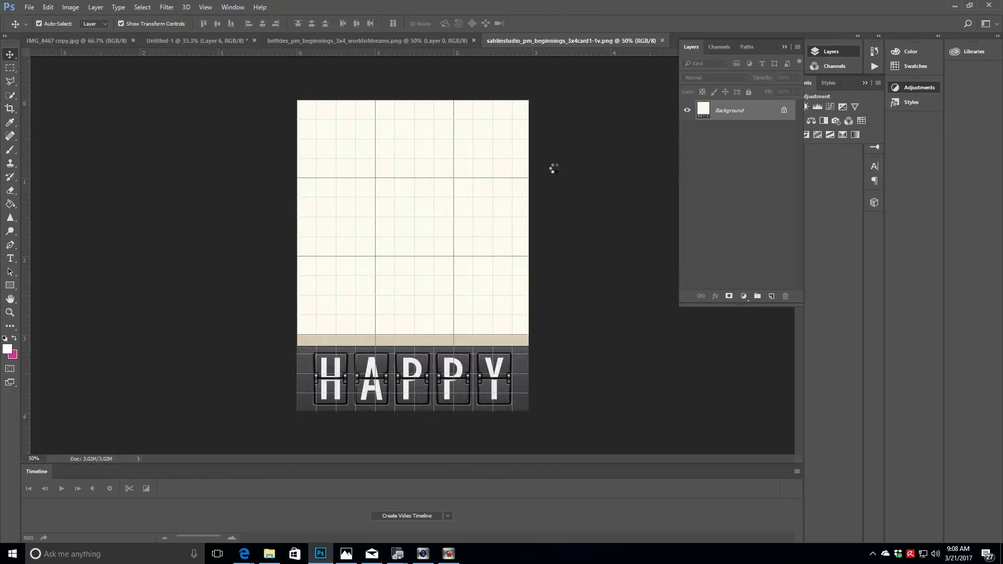
Step: Copy the whole magic card into Untitled-1, directly above the Rectangle 1 copy 3 layer
key("ctrl+a")
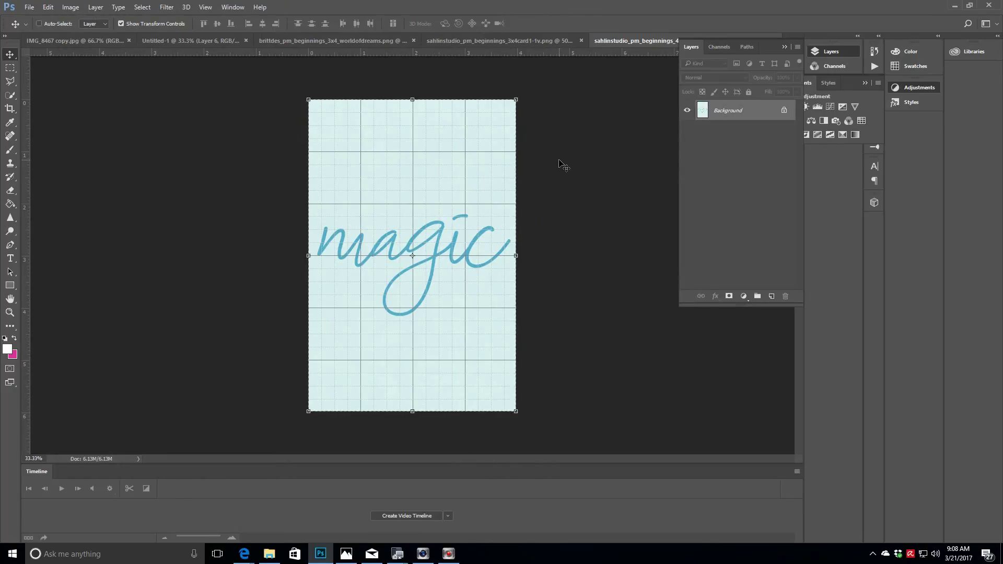
left_click(170, 42)
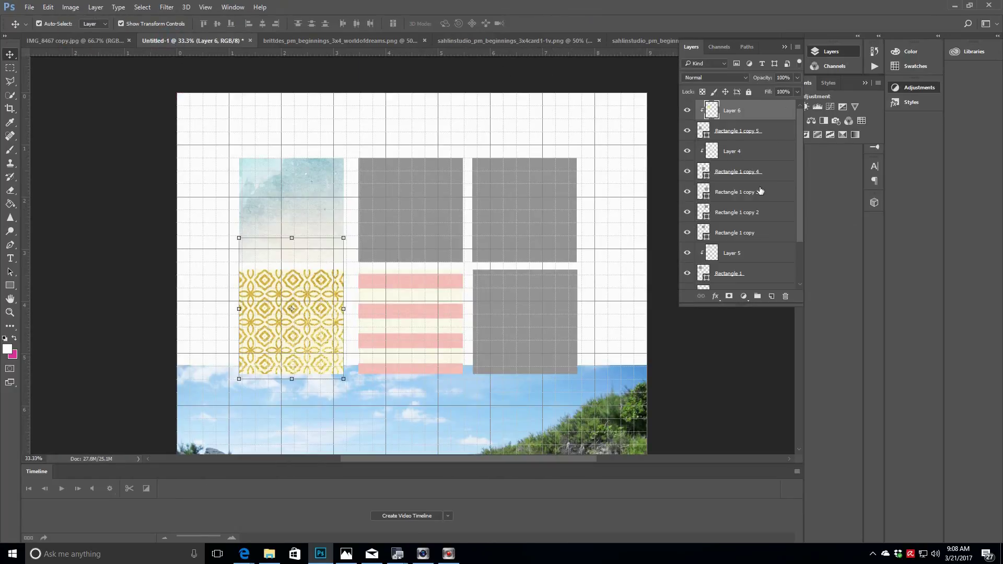
left_click(760, 191)
key("ctrl+v")
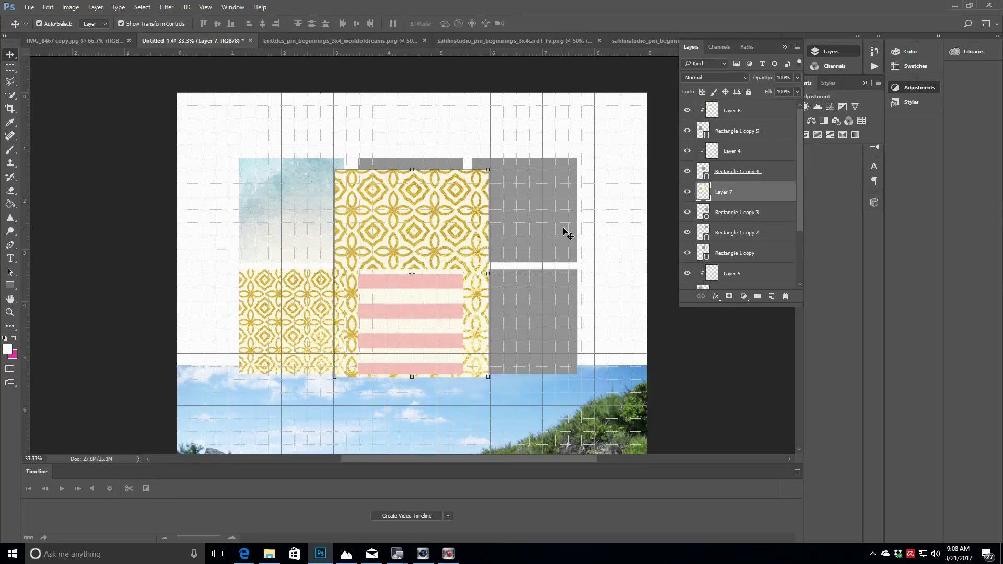
key("Delete")
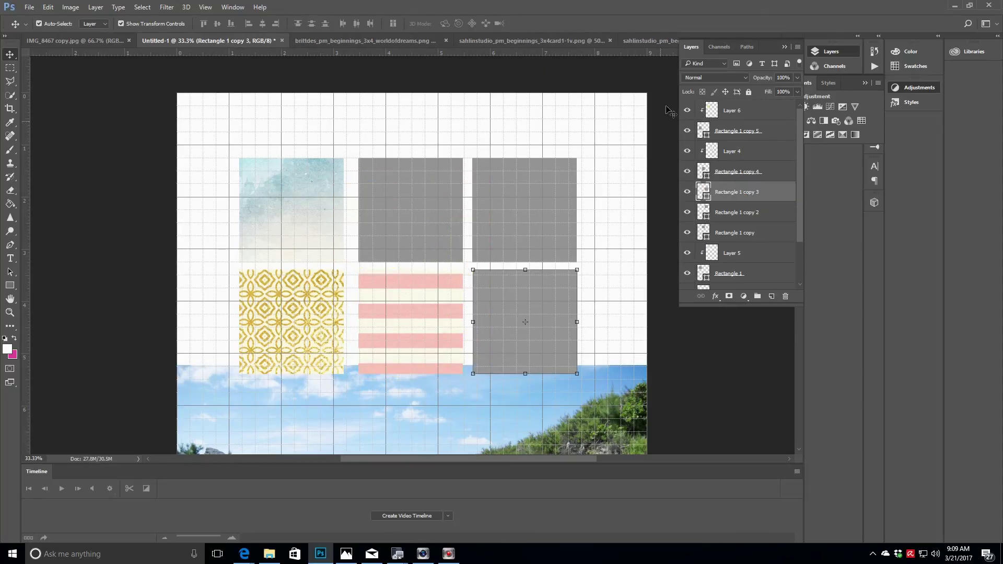
left_click(650, 41)
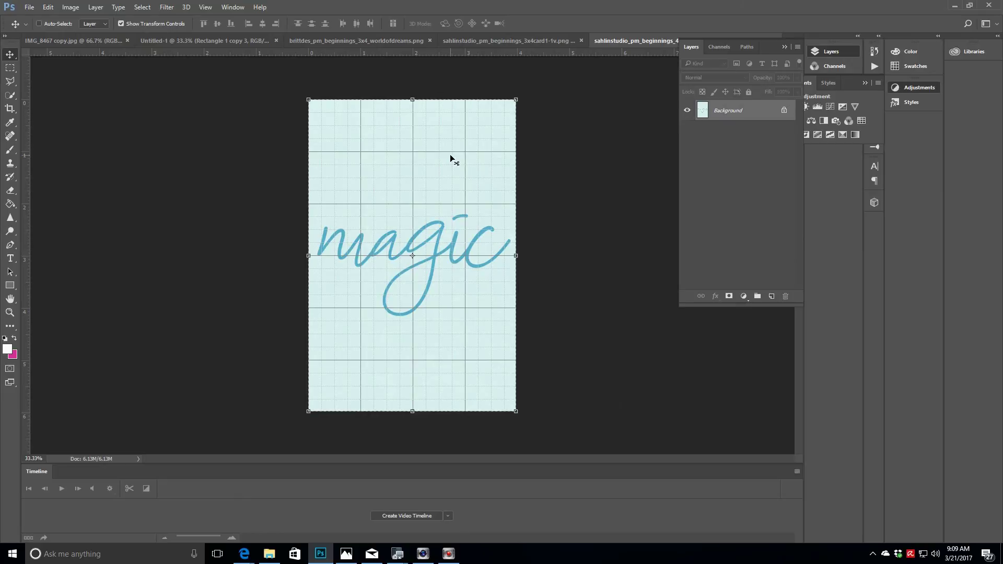
Step: Scale the magic card to about 53% over the lower-right square, center its lettering there, and clip it to Rectangle 1 copy 3
left_click_drag(450, 155, 475, 208)
left_click_drag(370, 448, 424, 370)
left_click_drag(422, 136, 483, 194)
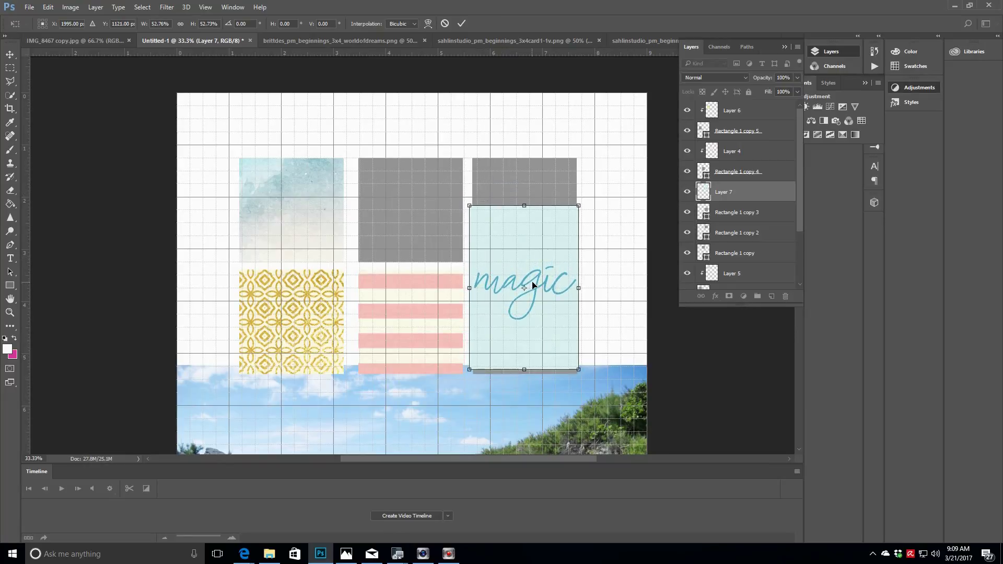
key("Return")
left_click_drag(539, 281, 539, 314)
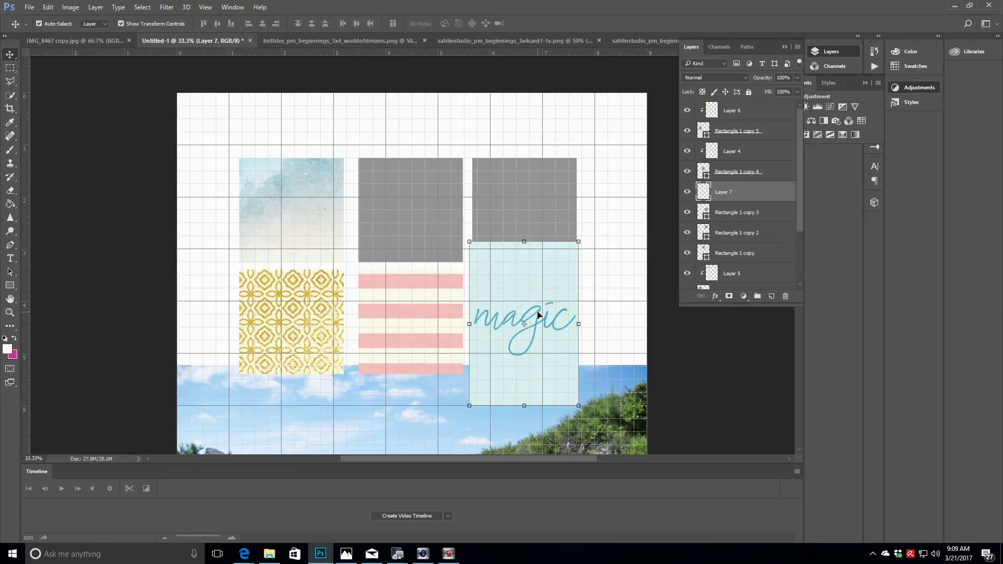
right_click(751, 202)
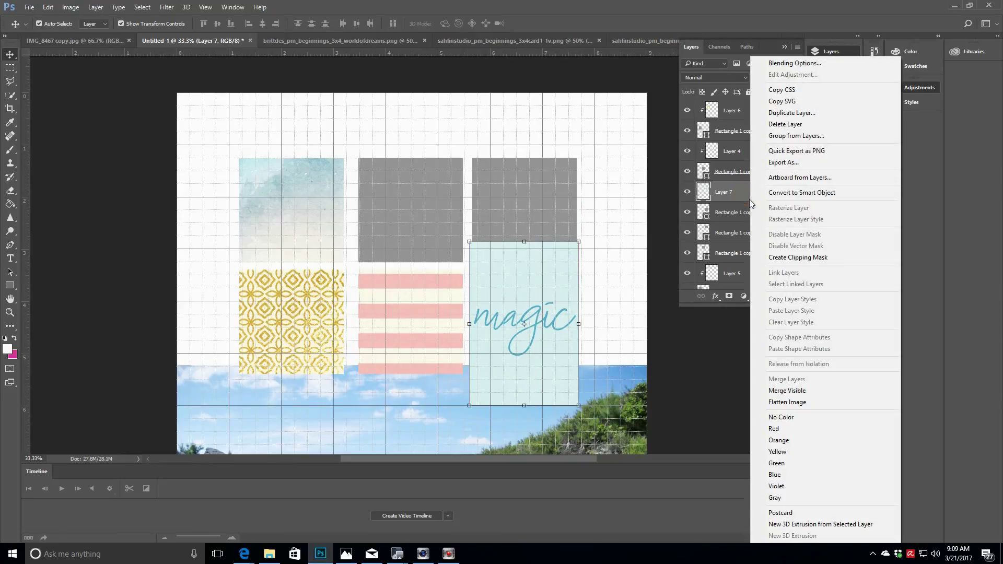
left_click(775, 258)
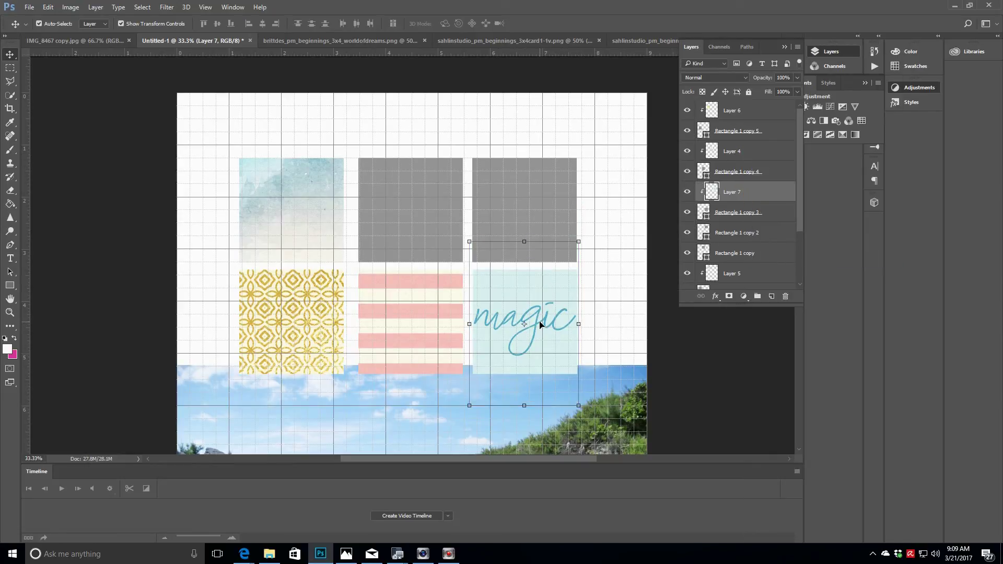
Step: Copy the HAPPY card from sahlinstudio_pm_beginnings_3x4card1-1v.png into Untitled-1, directly above the Rectangle 1 copy layer
left_click(532, 41)
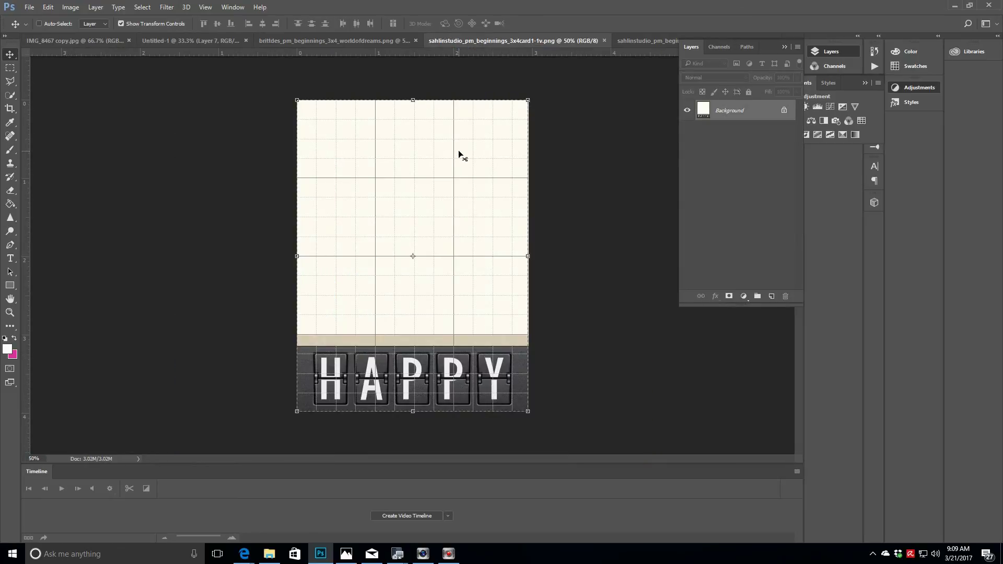
left_click(39, 24)
left_click(165, 40)
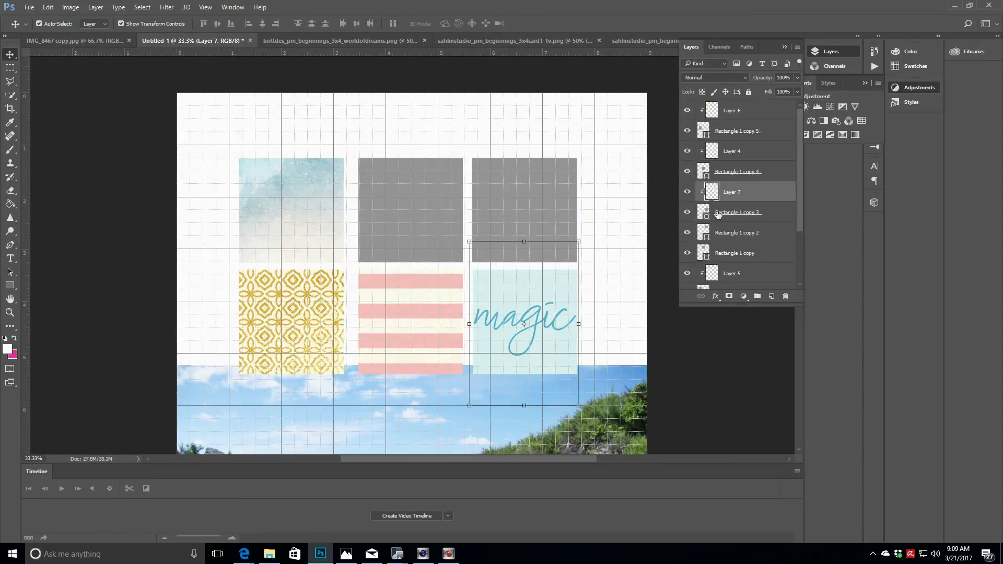
left_click(747, 215)
left_click(745, 233)
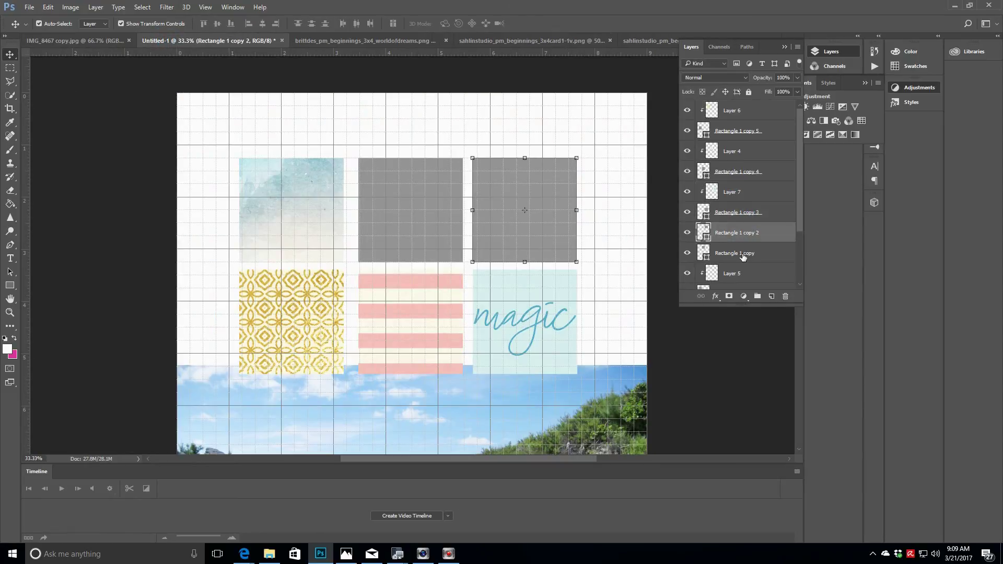
left_click(743, 255)
key("ctrl+v")
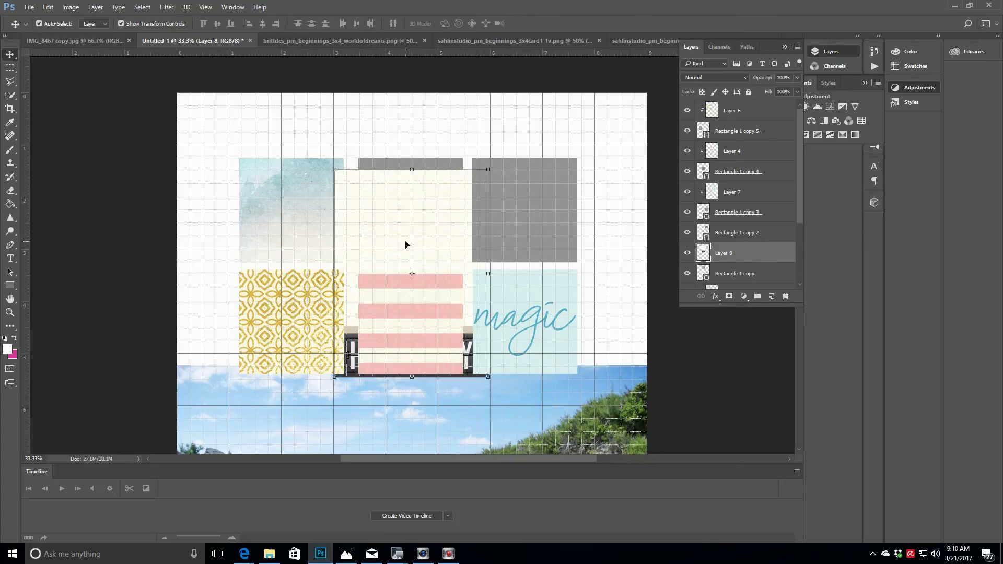
Step: Shrink the HAPPY card to the upper-middle square's width, align their lower edges, and clip it to Rectangle 1 copy
left_click_drag(406, 245, 410, 162)
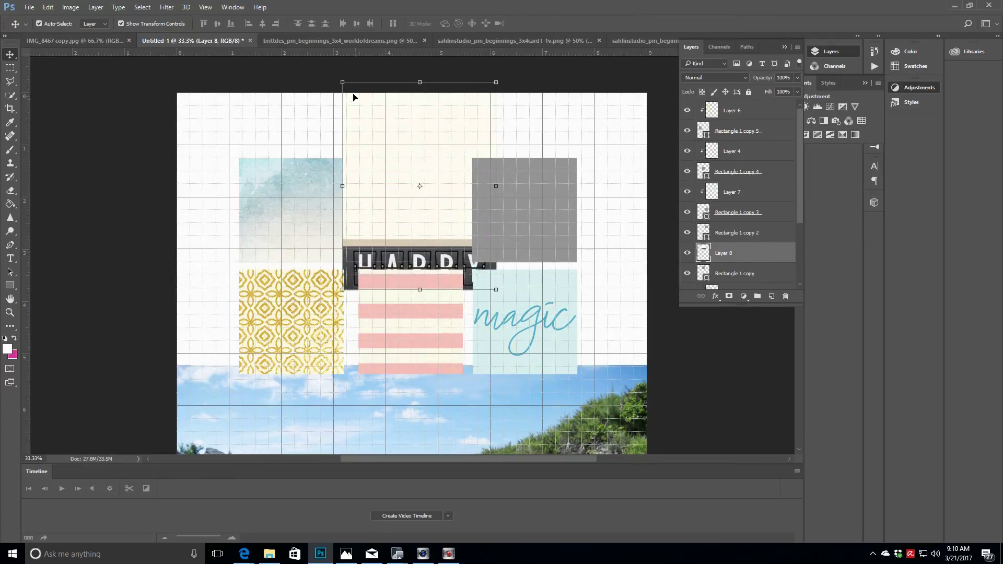
left_click_drag(342, 81, 359, 106)
left_click_drag(496, 106, 456, 143)
left_click_drag(436, 249, 437, 223)
left_click(461, 23)
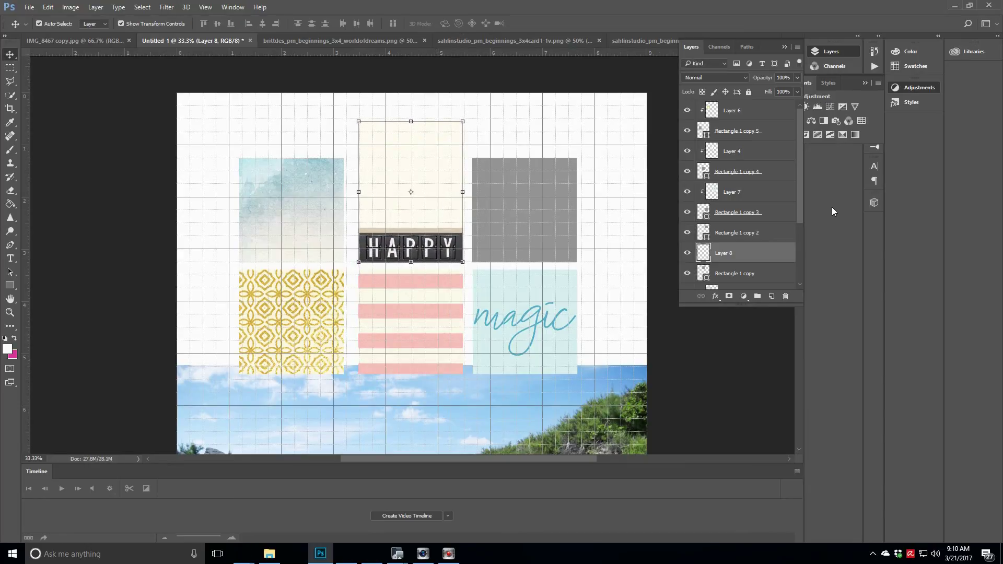
right_click(741, 253)
left_click(778, 257)
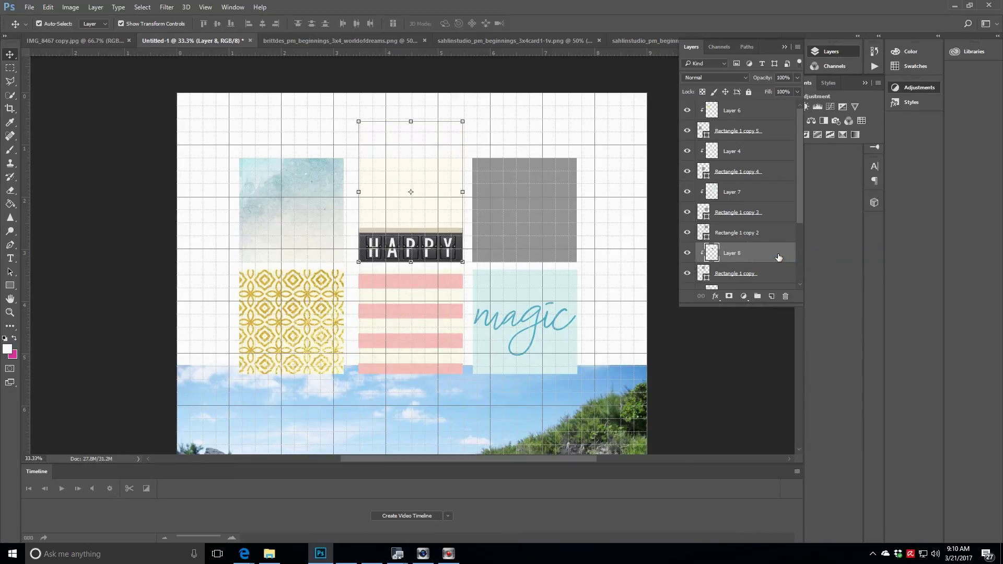
Step: Copy the card from brittdes_pm_beginnings_3x4_worldofdreams.png into Untitled-1, directly above the Rectangle 1 copy 2 layer
left_click(763, 237)
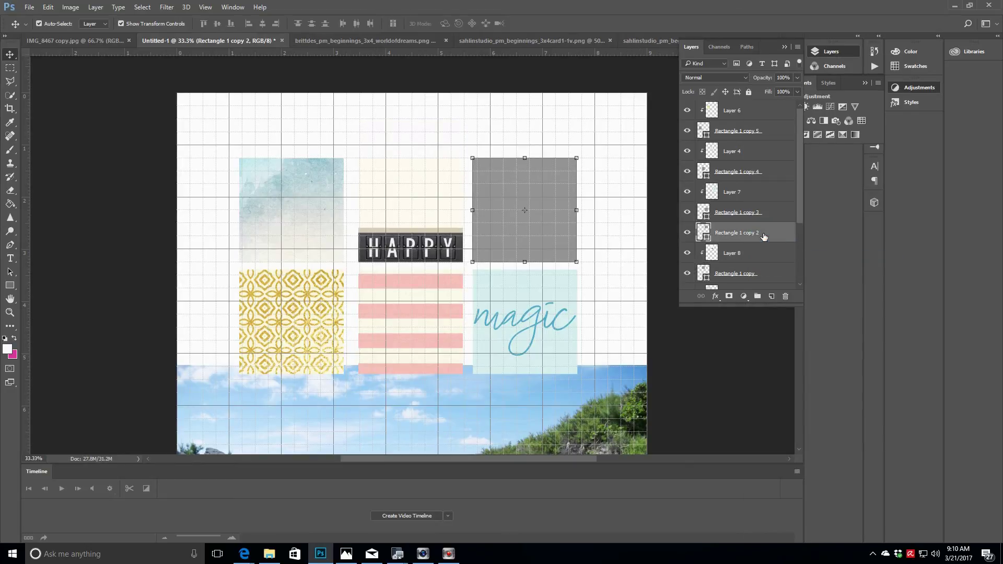
left_click(366, 41)
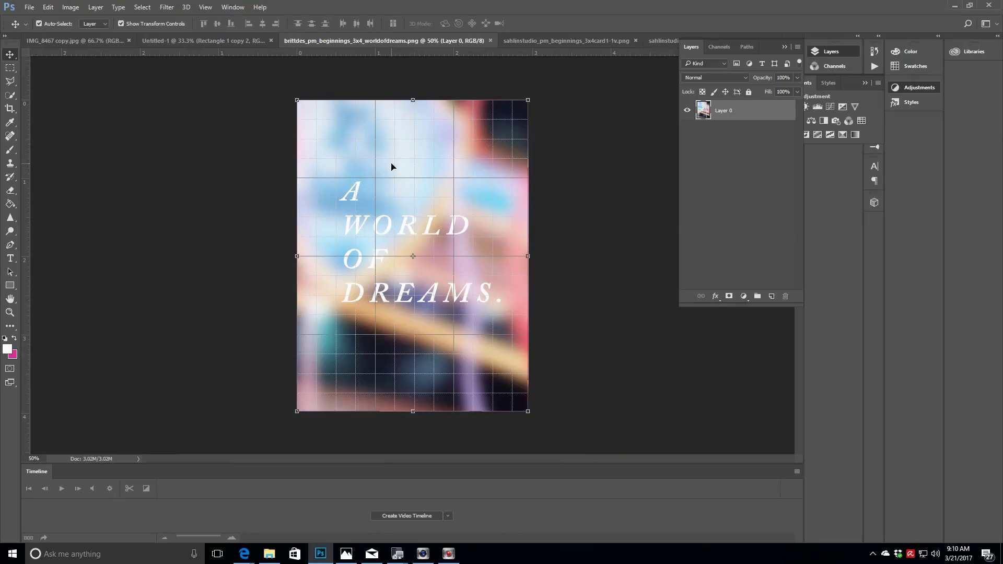
left_click(197, 40)
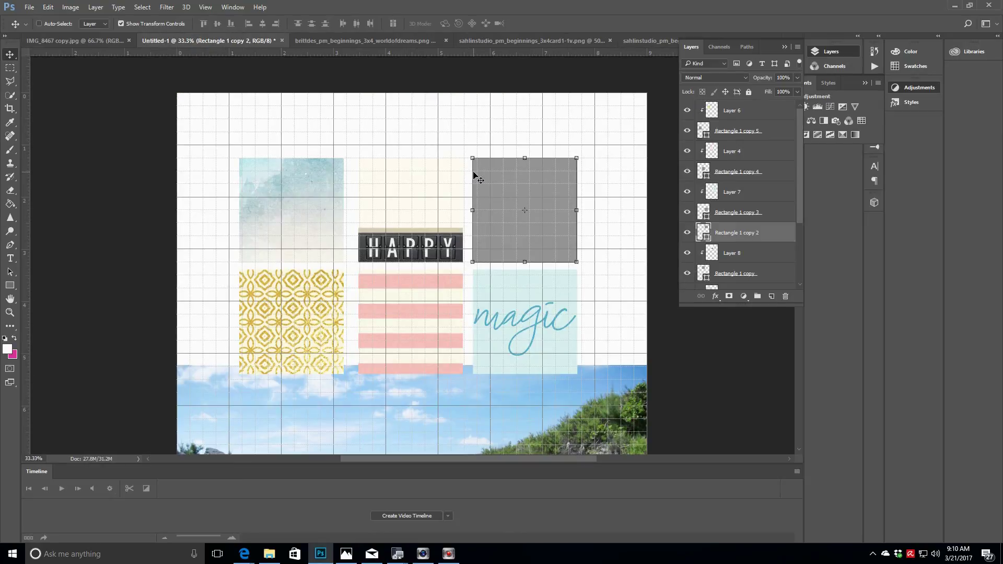
Step: Scale the World of Dreams card to about 70% over the upper-right square and clip it to Rectangle 1 copy 2
left_click_drag(476, 178, 559, 208)
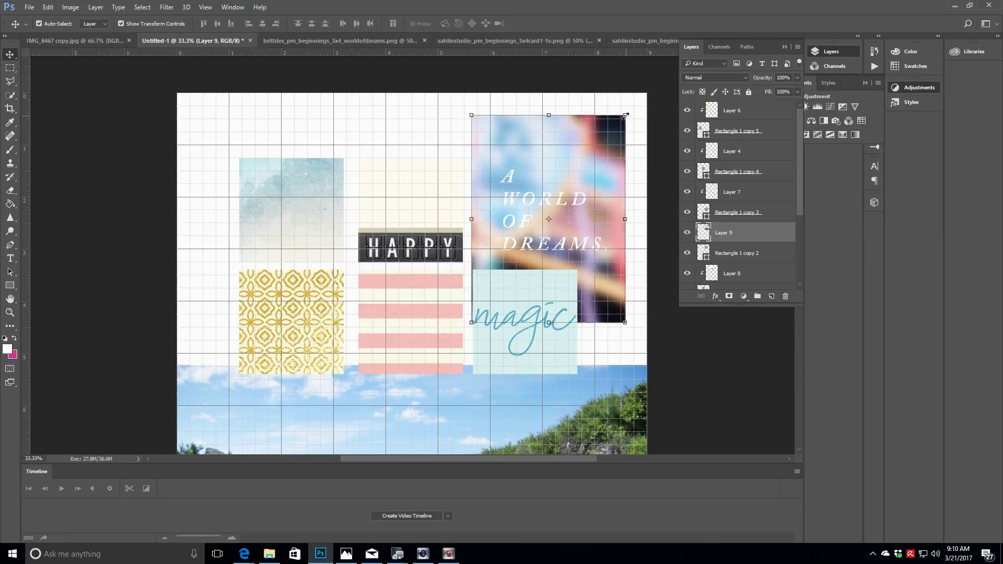
left_click_drag(625, 115, 603, 145)
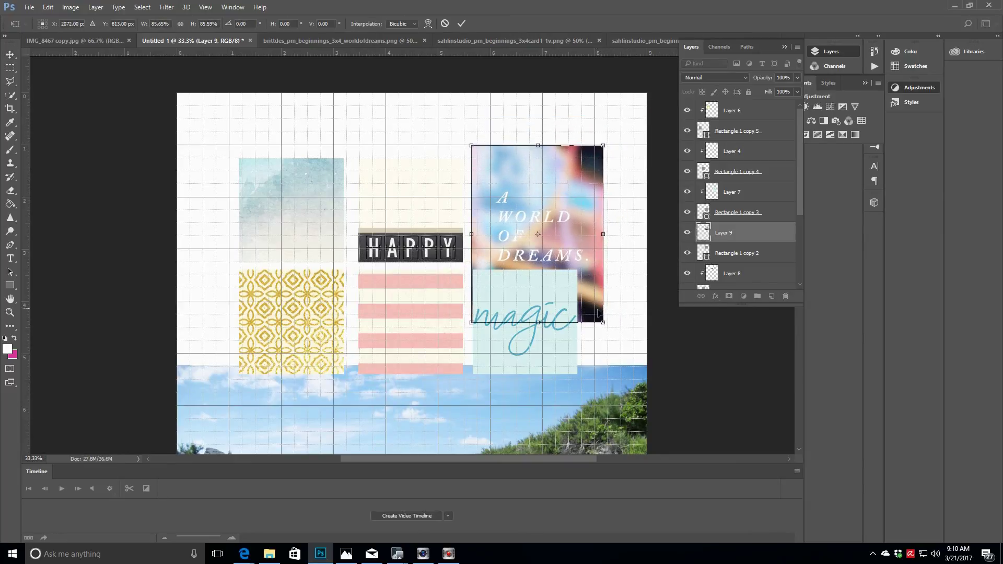
left_click_drag(603, 323, 579, 291)
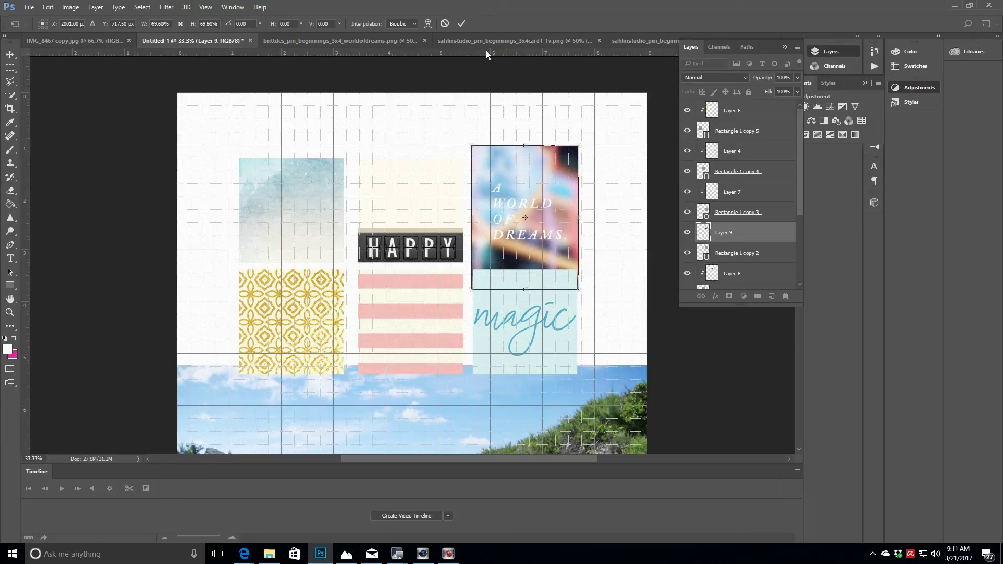
left_click(461, 23)
left_click_drag(542, 239, 541, 235)
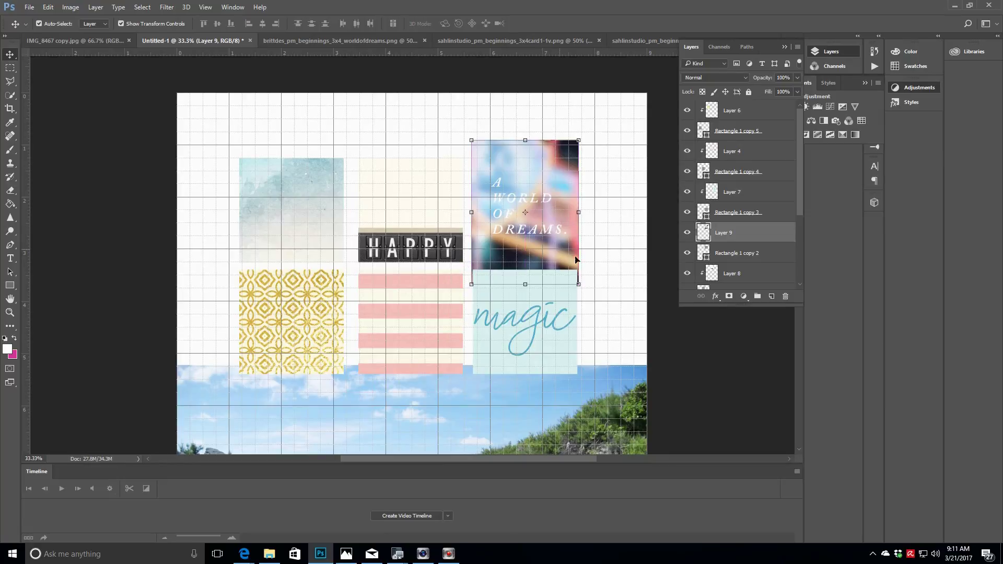
right_click(742, 240)
left_click(760, 258)
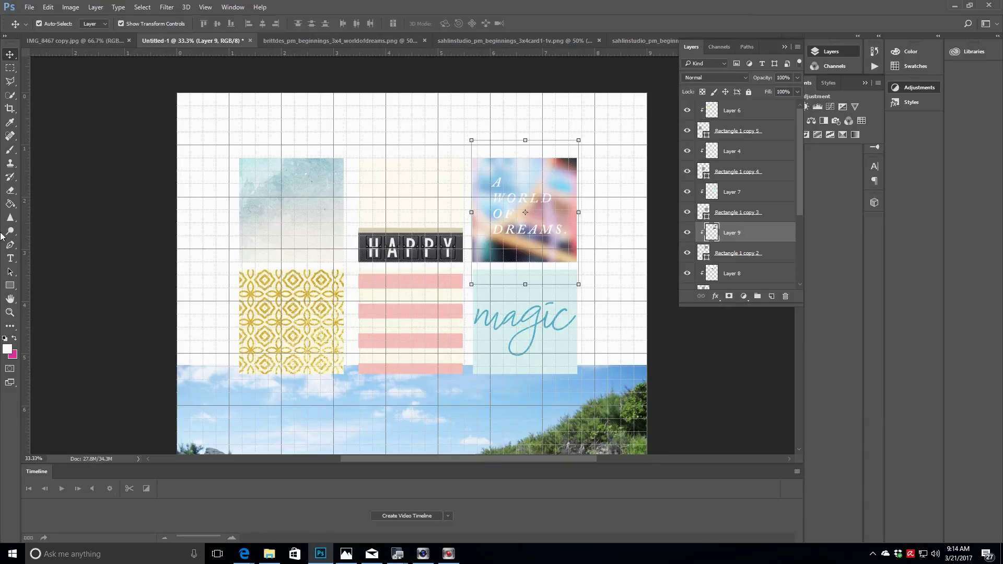
Step: Hide the large beach photo on Layer 3
left_click(9, 313)
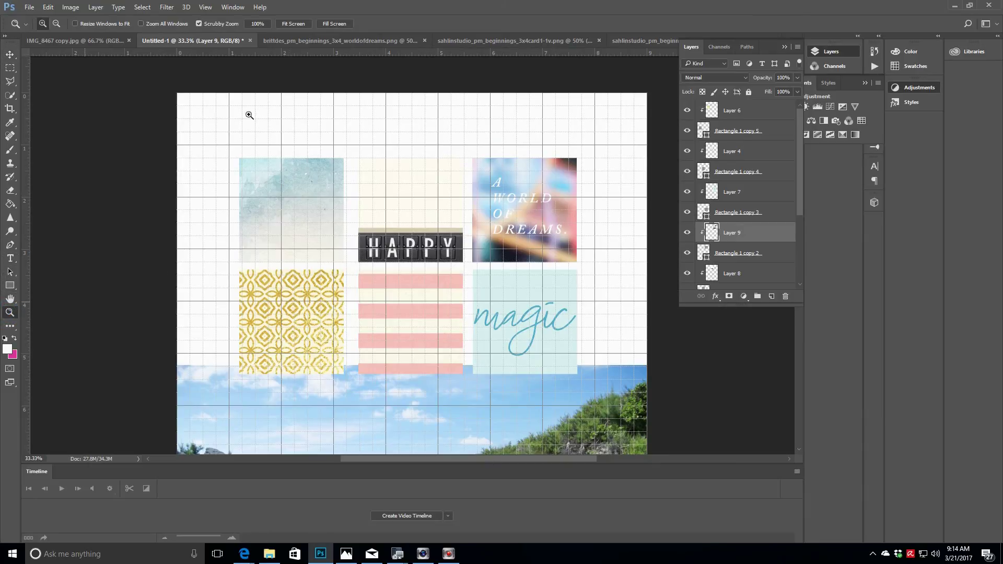
left_click(292, 24)
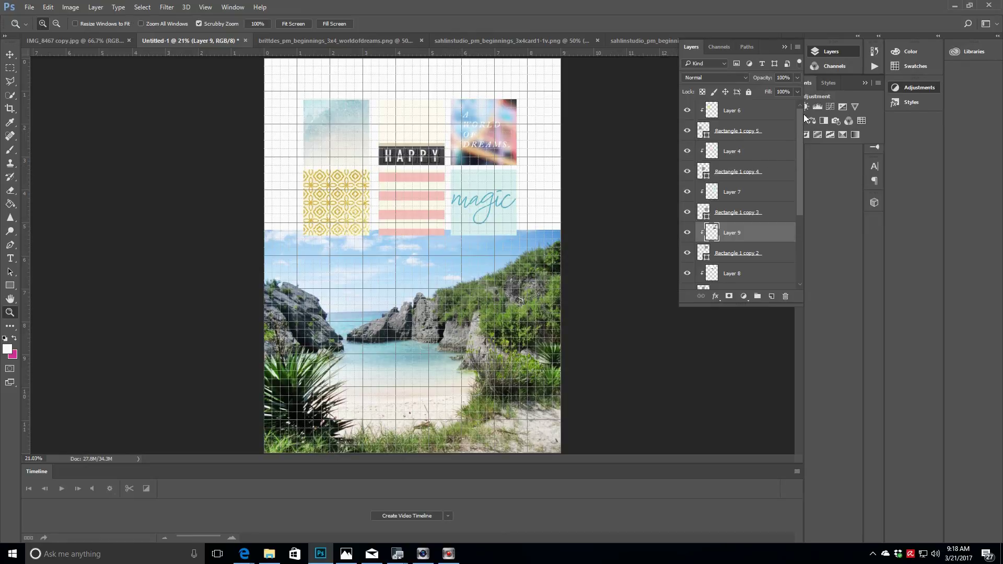
left_click_drag(799, 113, 799, 214)
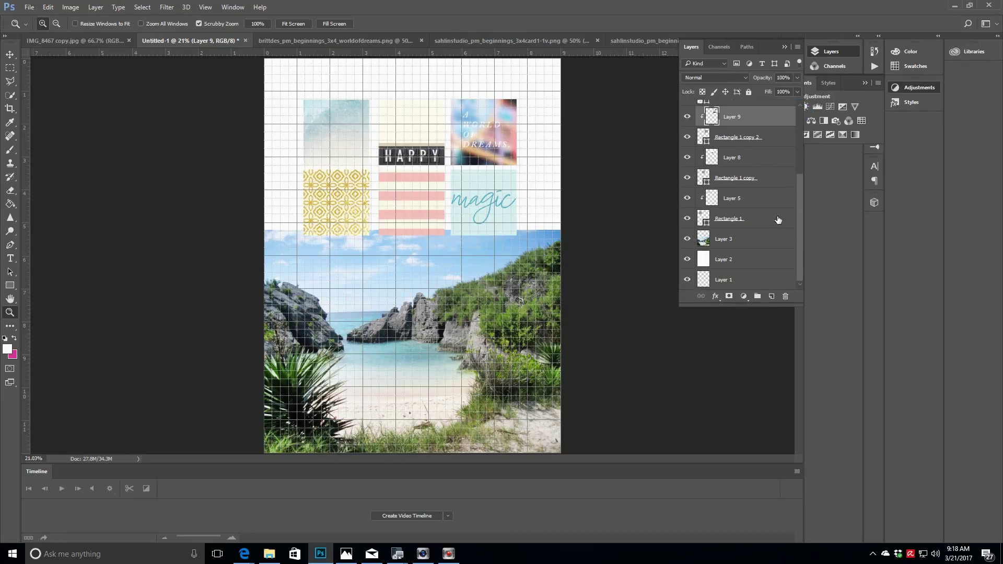
left_click(734, 240)
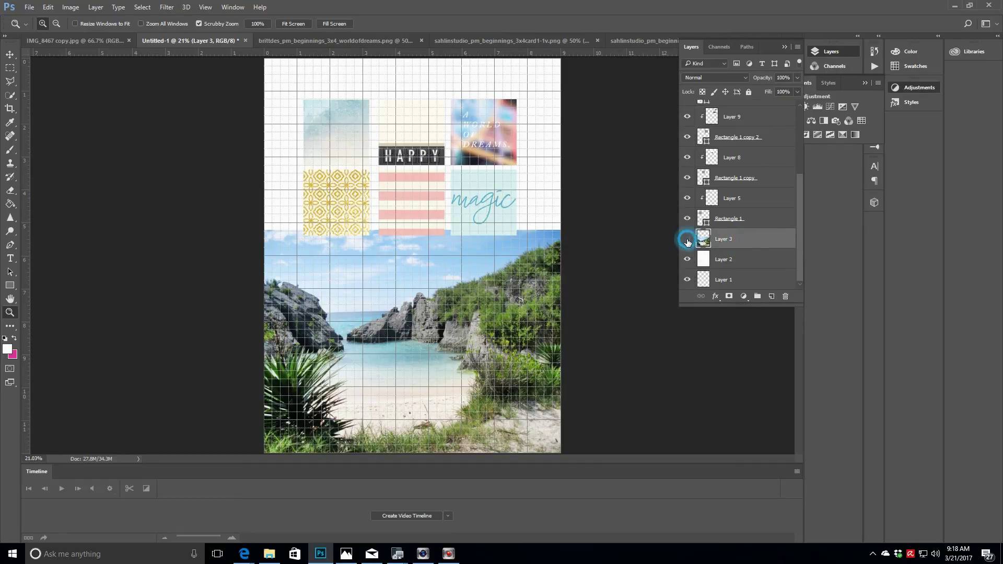
left_click(687, 240)
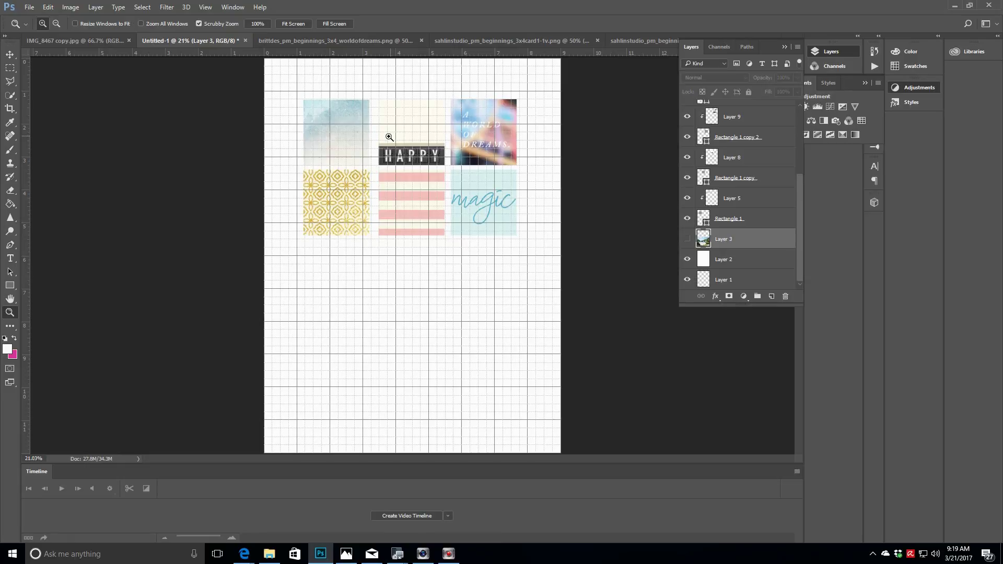
Step: Open the print settings for the page and set the Canon iX6800 printer's media type to Plain Paper with Standard quality
left_click(29, 7)
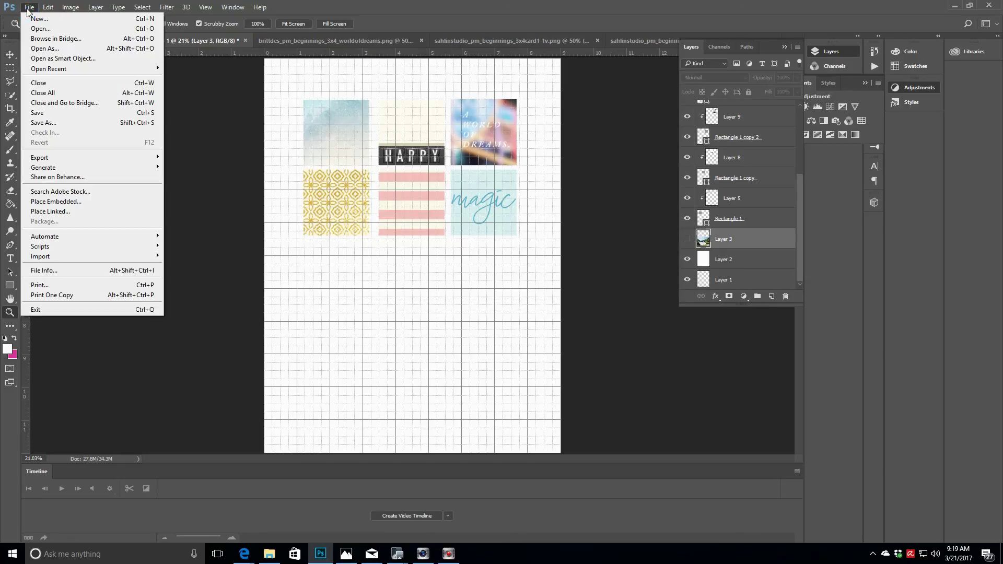
left_click(48, 285)
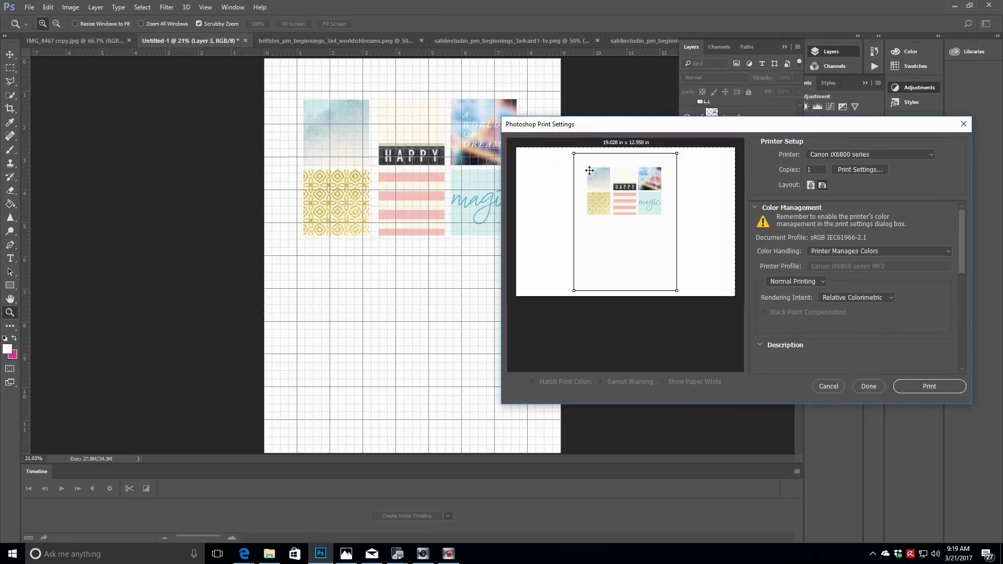
left_click_drag(785, 123, 553, 74)
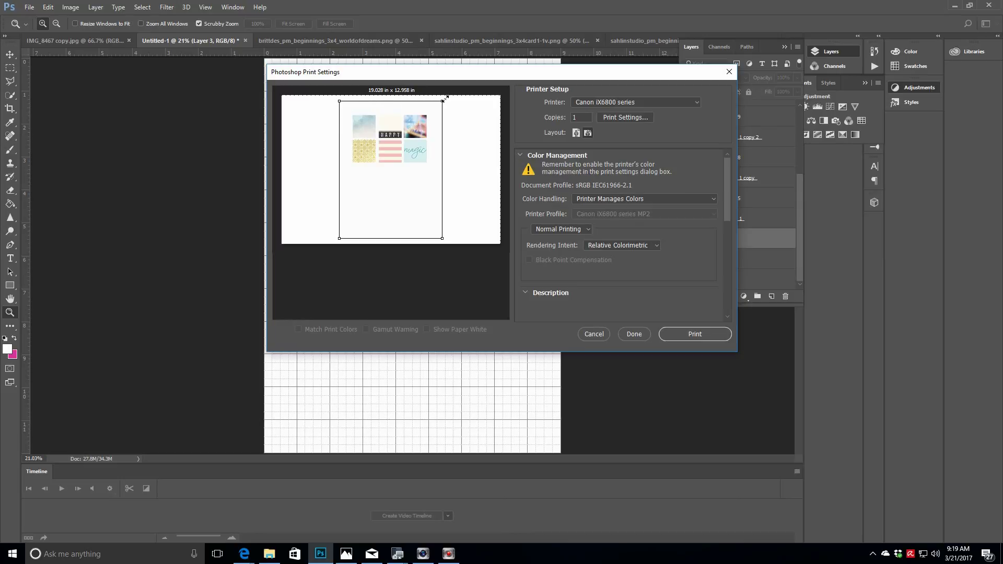
left_click(608, 122)
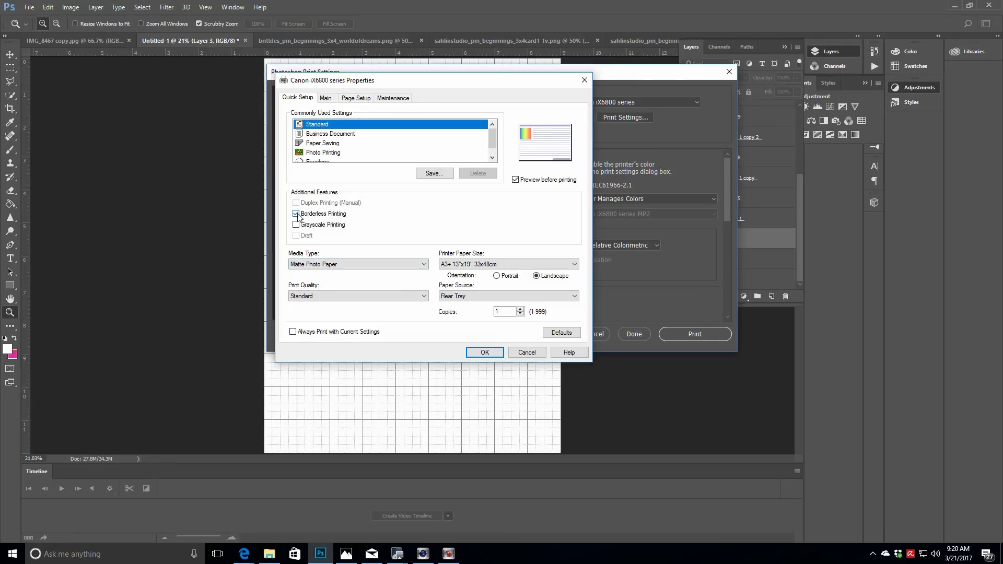
left_click(337, 265)
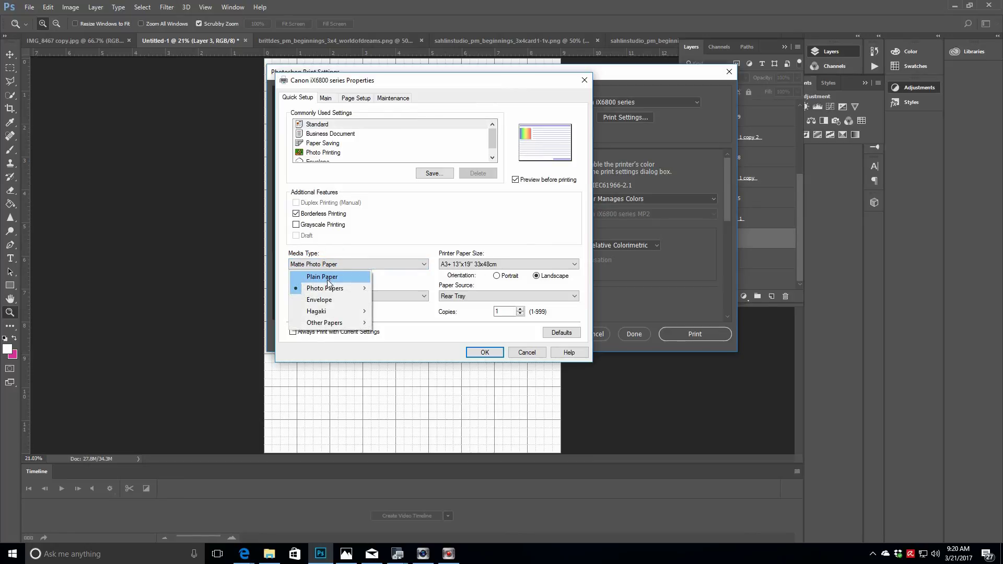
left_click(328, 282)
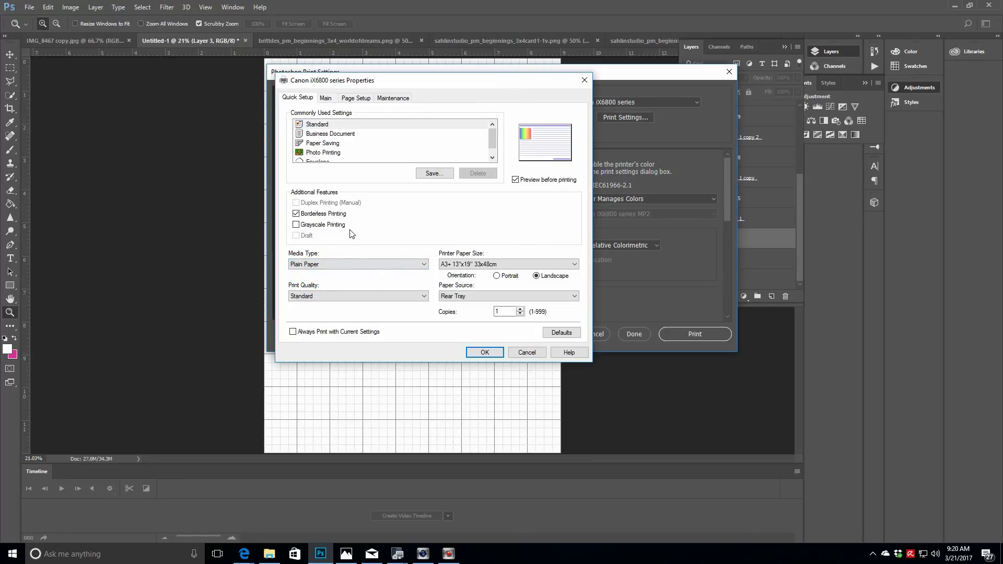
left_click(315, 296)
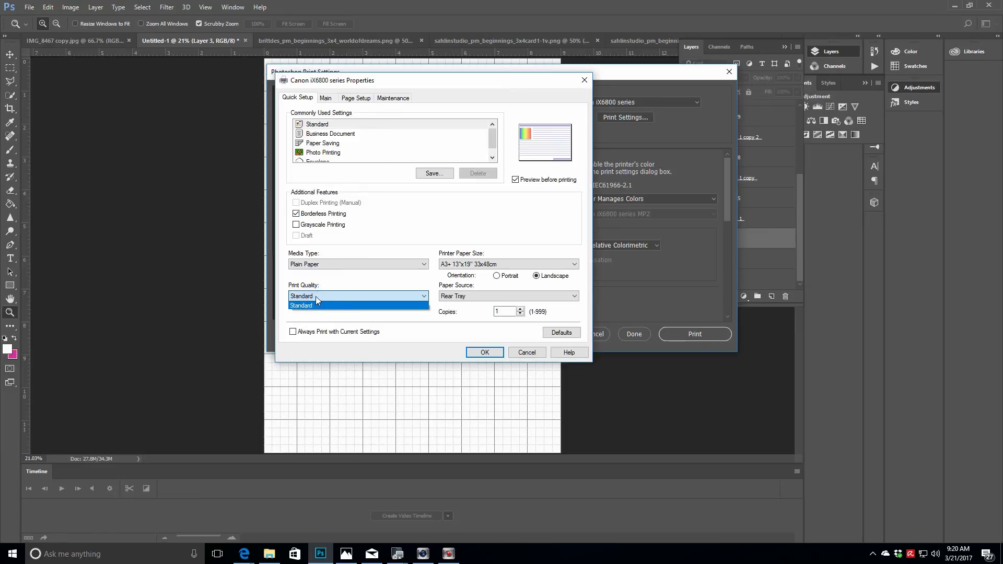
left_click(316, 298)
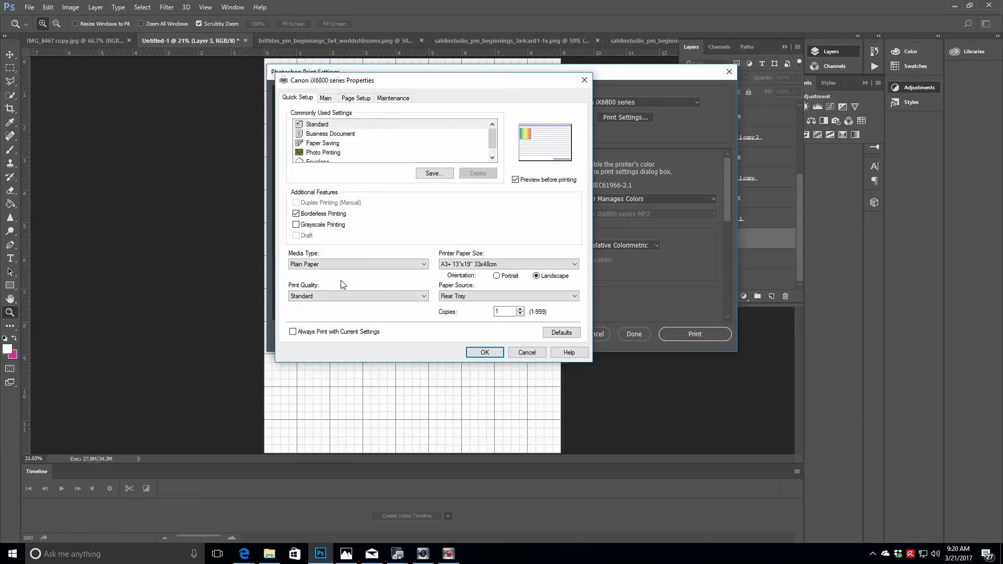
Step: Set the printer paper size to Letter 8.5"x11" 22x28cm and apply the printer properties
left_click(469, 265)
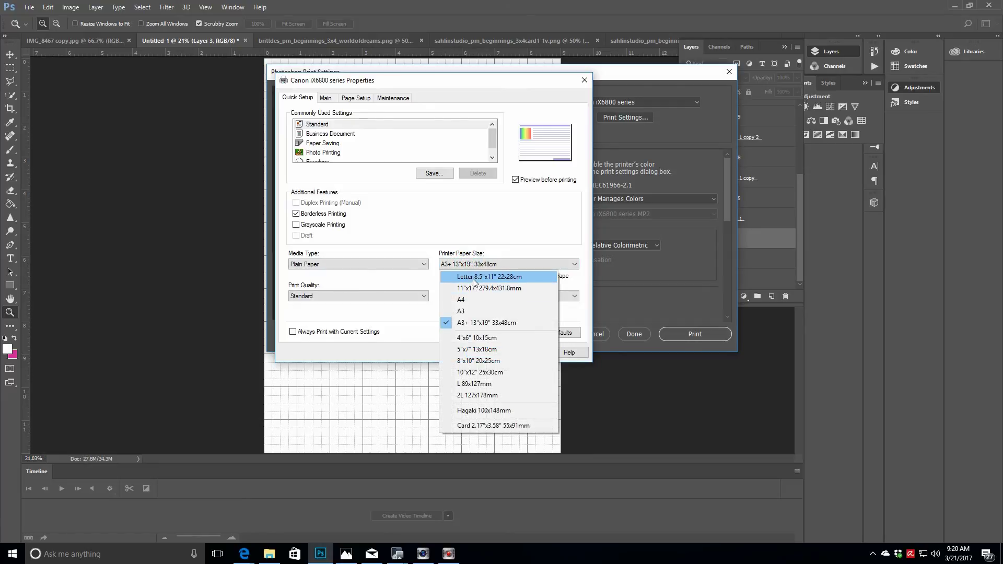
left_click(474, 276)
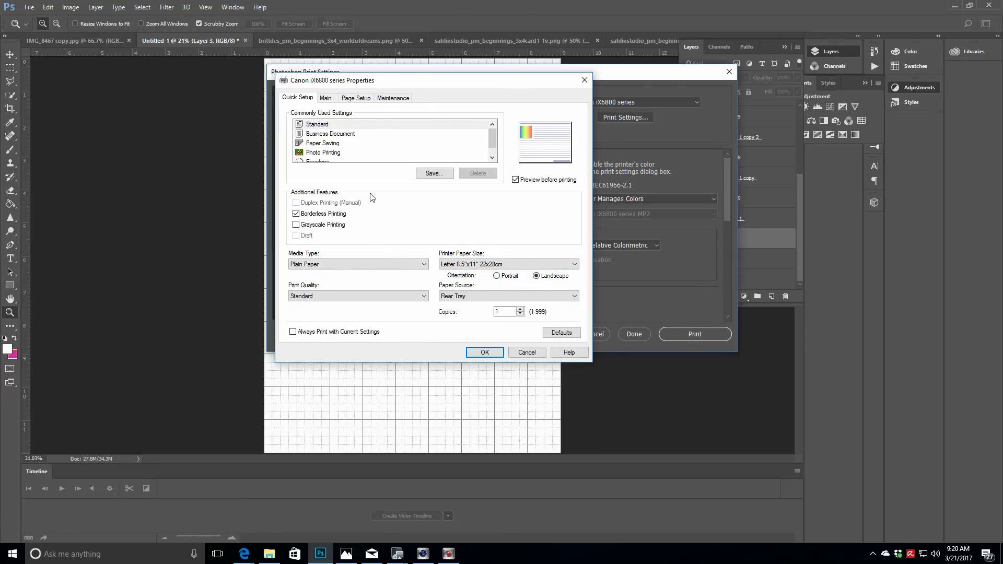
left_click(327, 99)
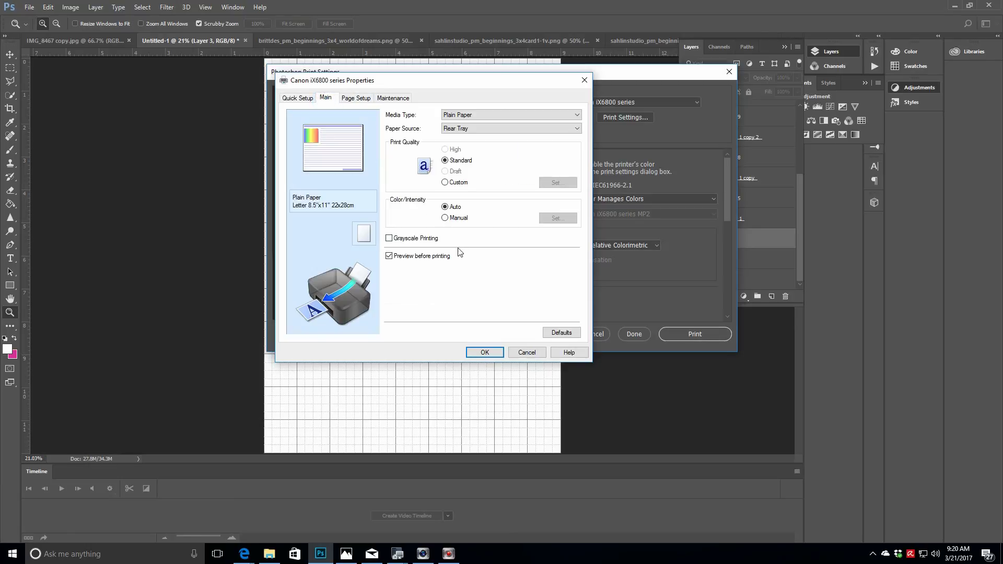
left_click(293, 99)
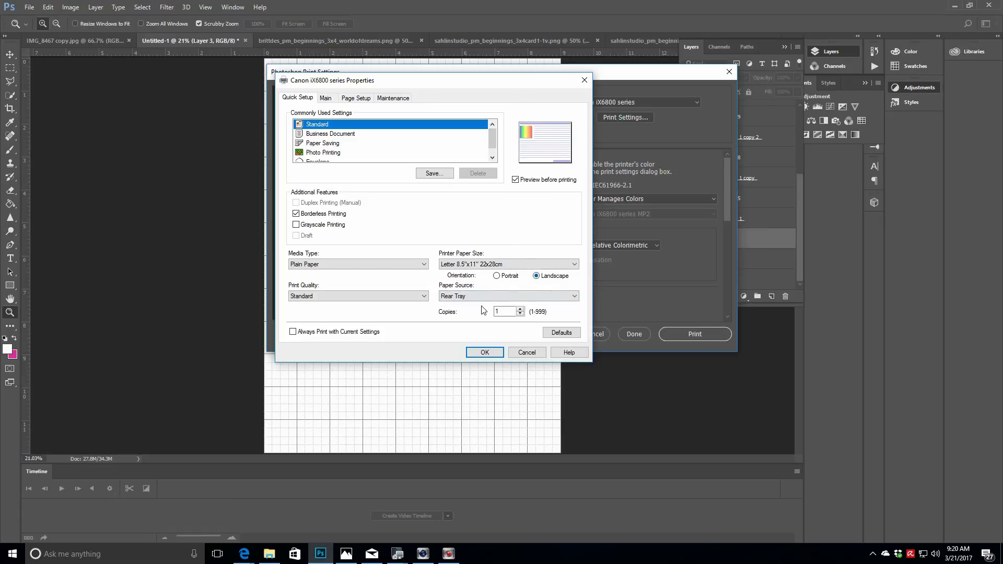
left_click(479, 354)
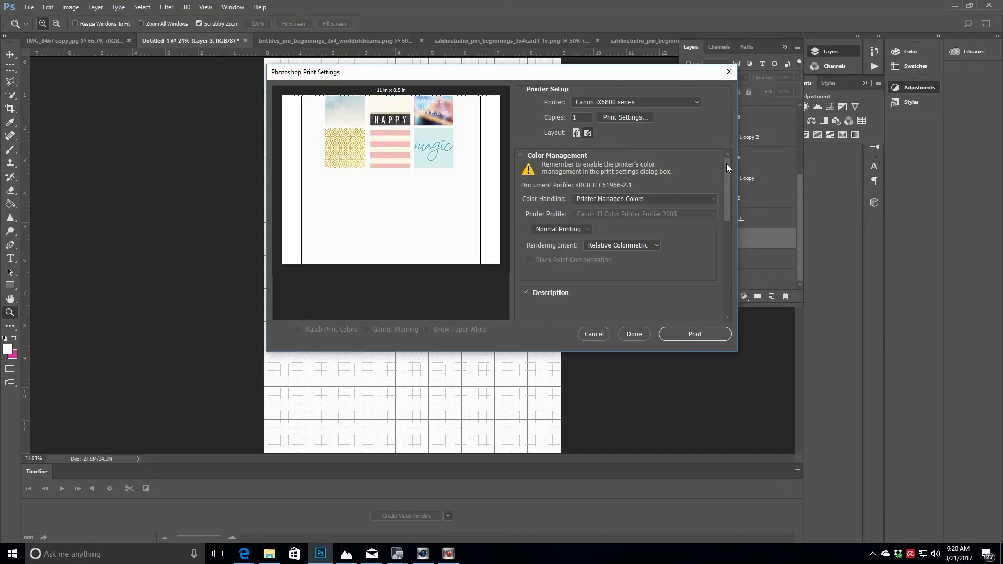
Step: Turn off print centering, place the print 0.347 inches from the paper's top and left edges, and leave the print settings without printing
left_click_drag(726, 164, 724, 225)
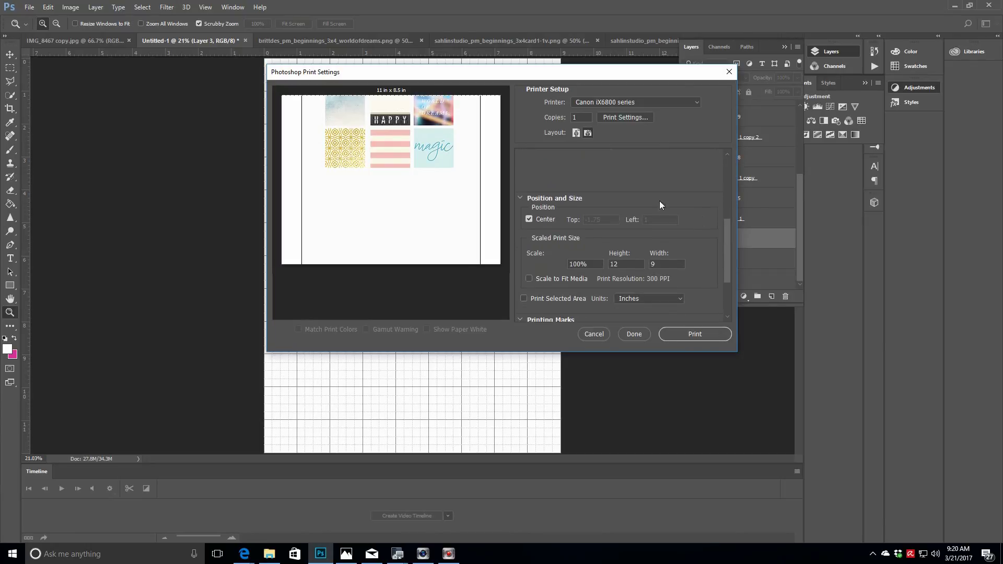
left_click(528, 220)
left_click(607, 218)
type("0.347")
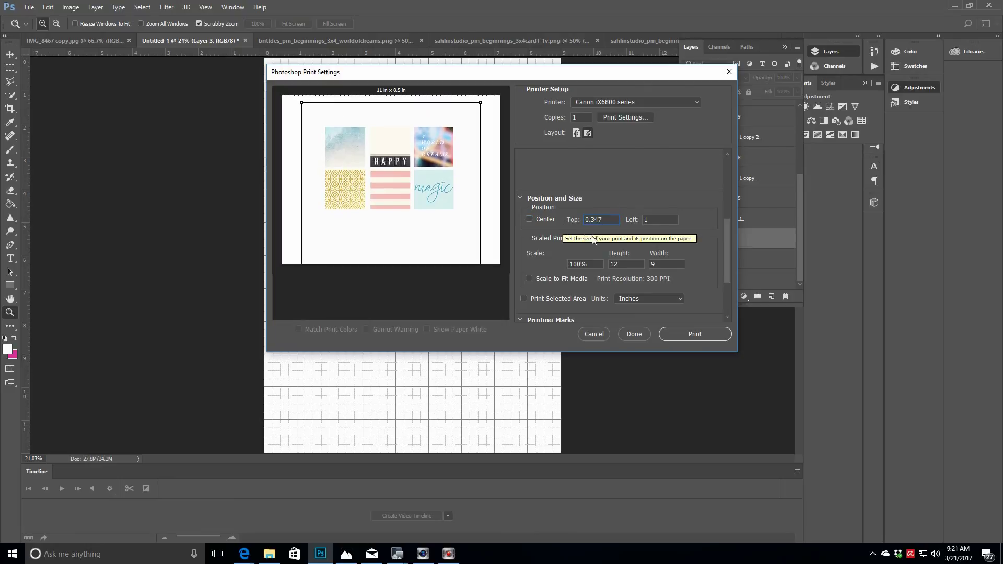
left_click(651, 221)
type("0.347")
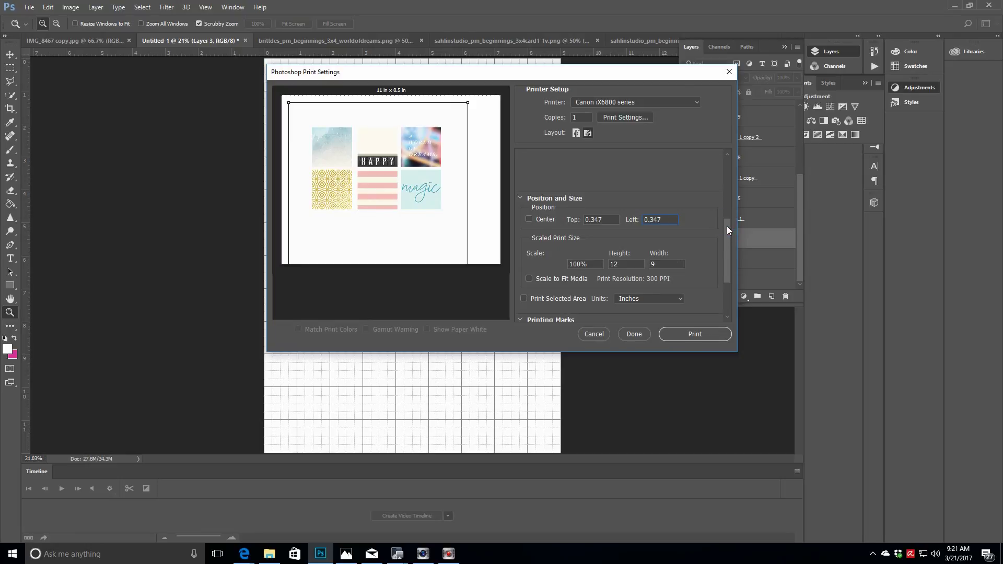
scroll(727, 228, "down", 1)
scroll(729, 229, "up", 1)
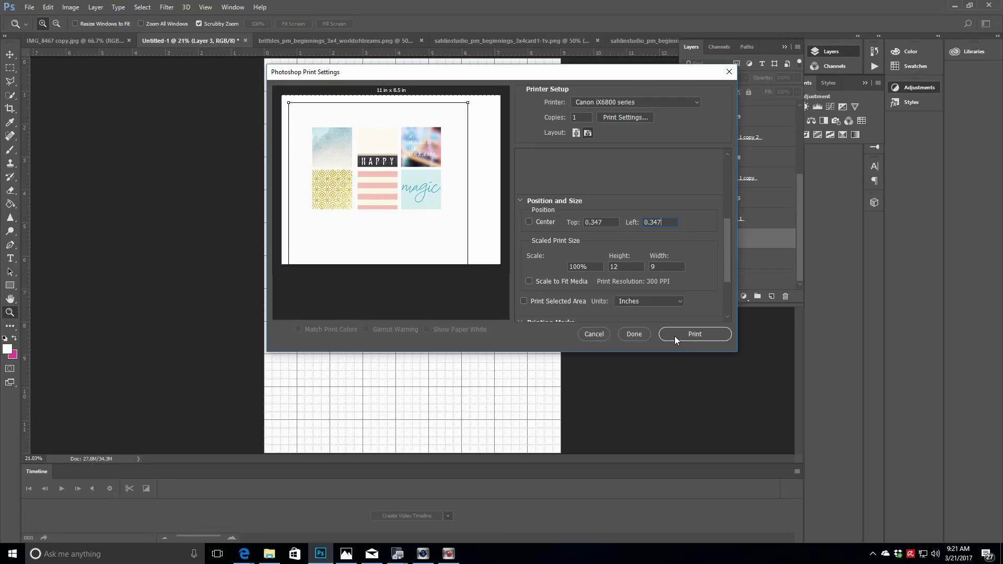
left_click(594, 334)
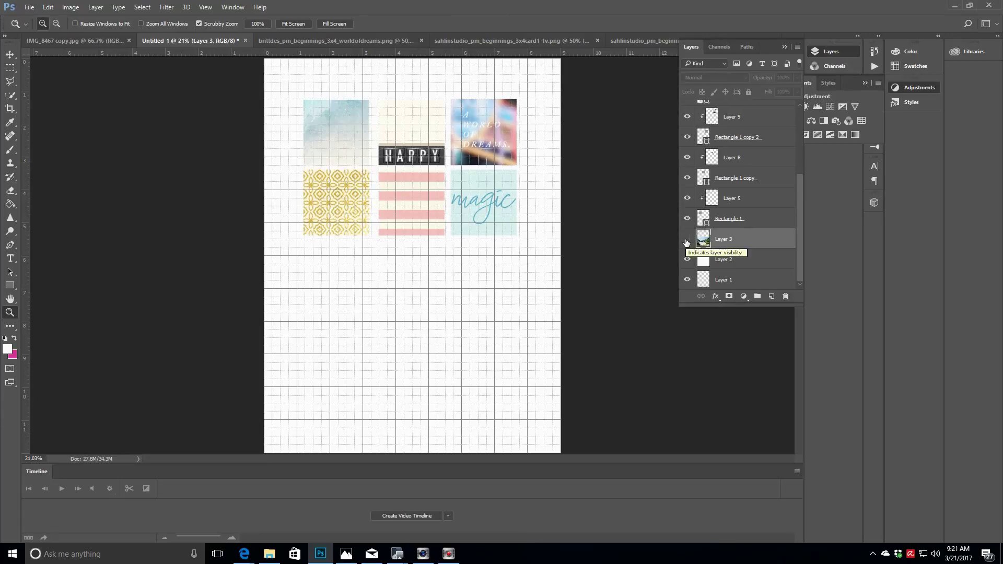
Step: Show the beach photo on Layer 3 and hide all six card squares, from Rectangle 1 to Rectangle 1 copy 5
left_click(687, 239)
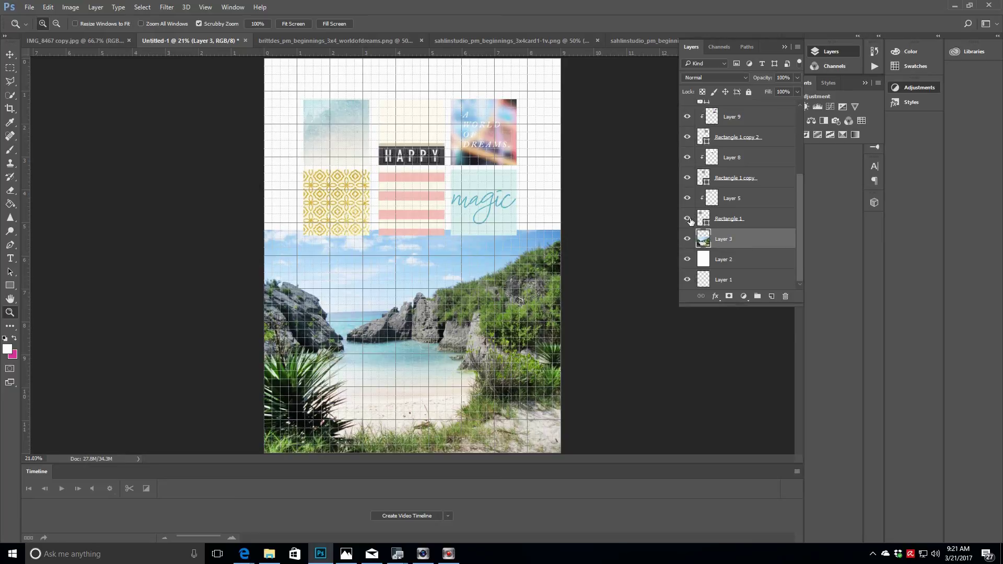
left_click(687, 219)
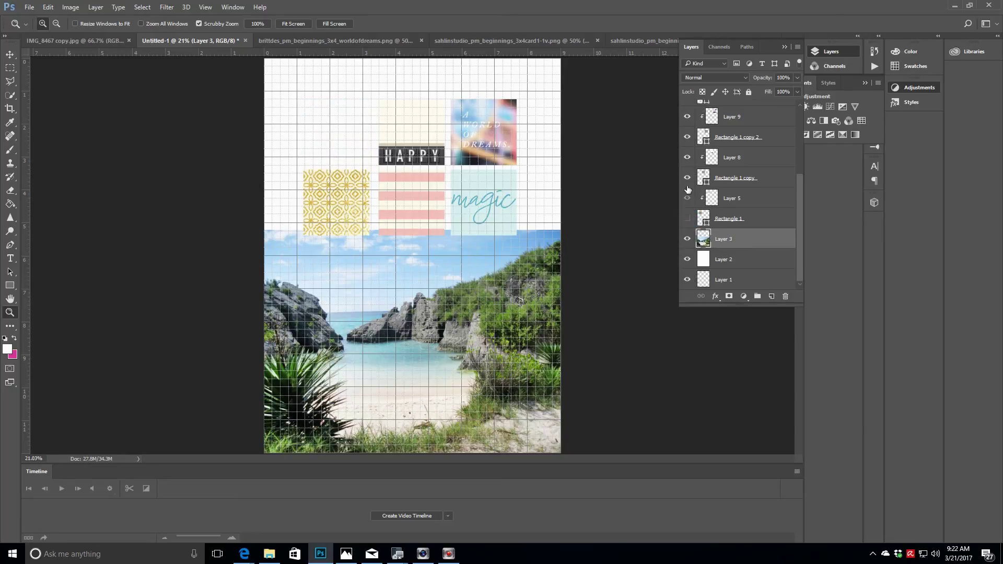
left_click(687, 178)
left_click(687, 136)
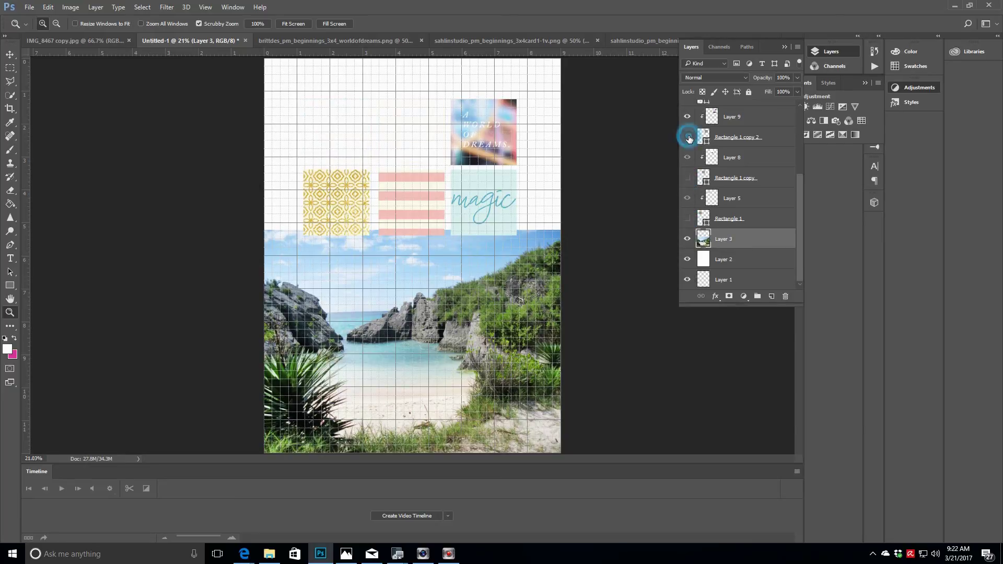
left_click_drag(798, 184, 802, 140)
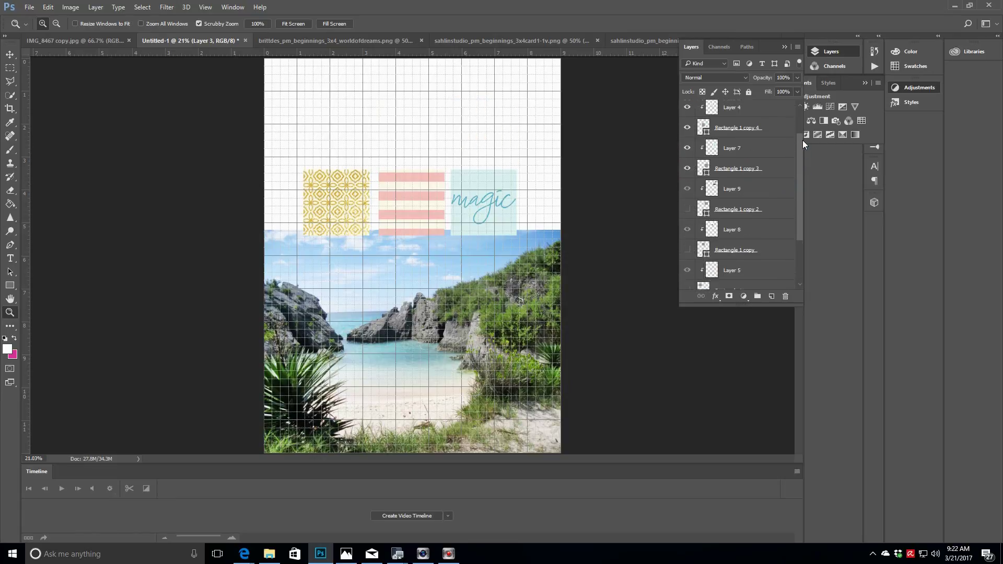
left_click(687, 180)
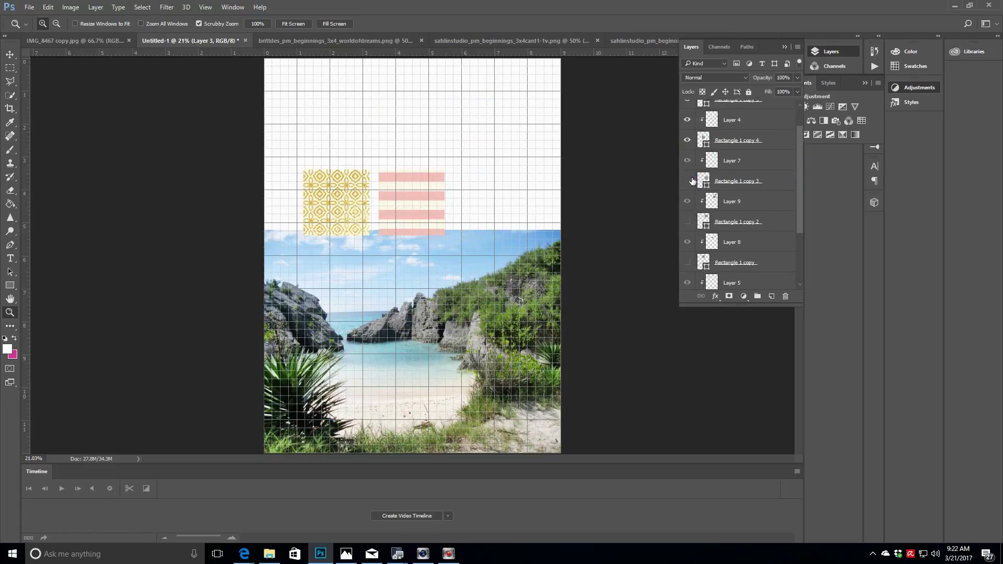
left_click(687, 140)
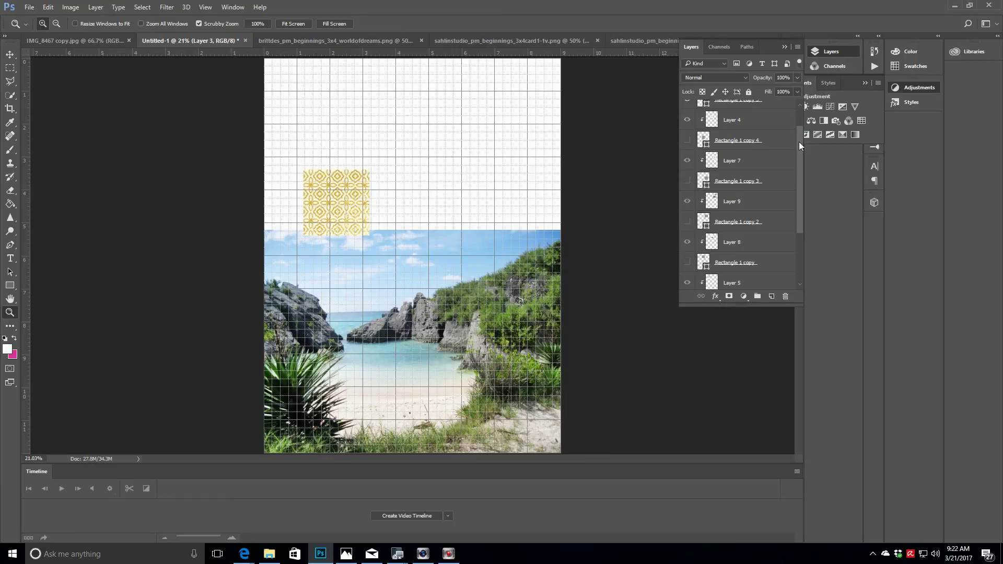
left_click_drag(798, 143, 801, 118)
left_click(687, 131)
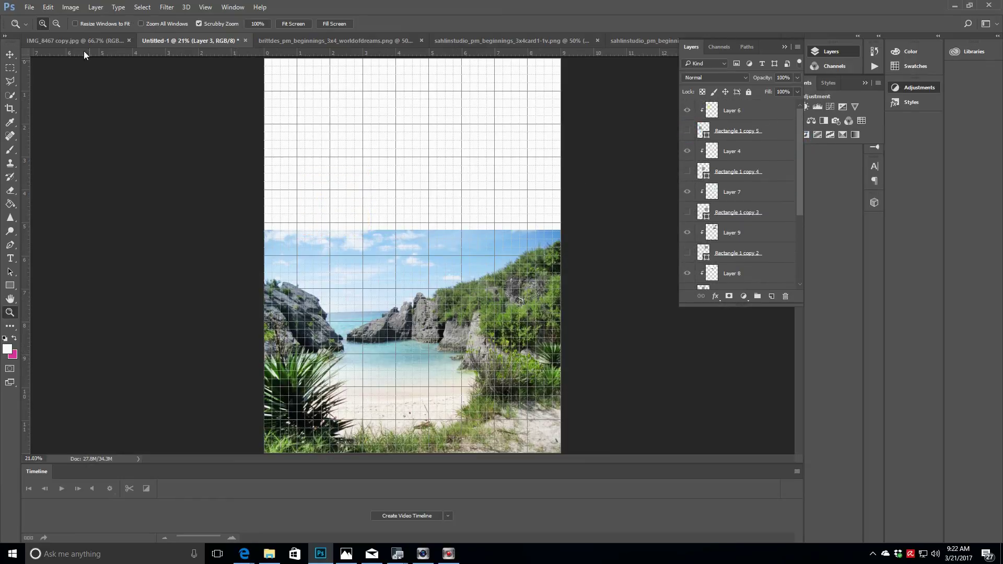
Step: Open the print settings for the beach photo, turn off centering, and set its position to 0.347 inches left and -4 inches top
left_click(33, 8)
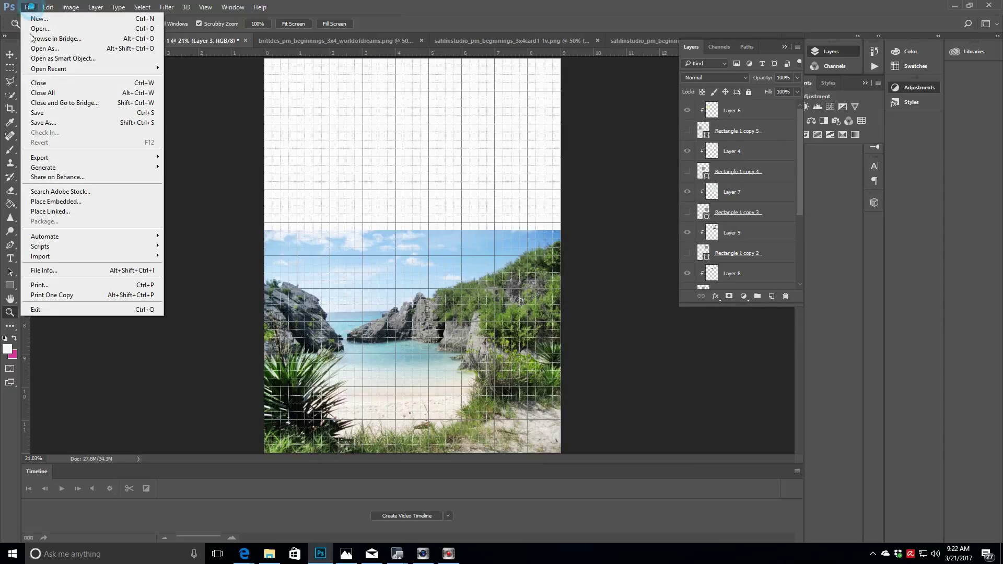
left_click(61, 284)
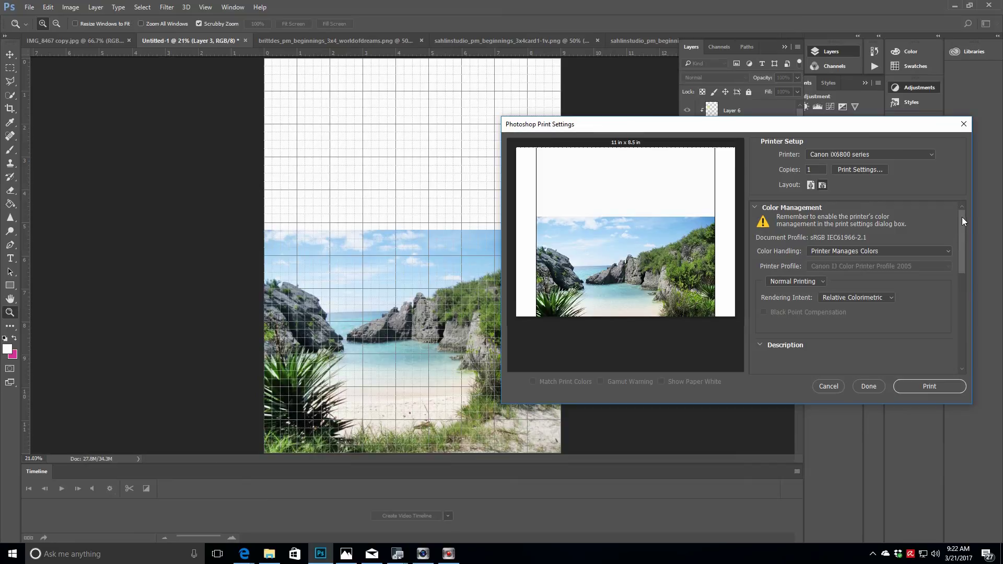
left_click_drag(961, 218, 961, 283)
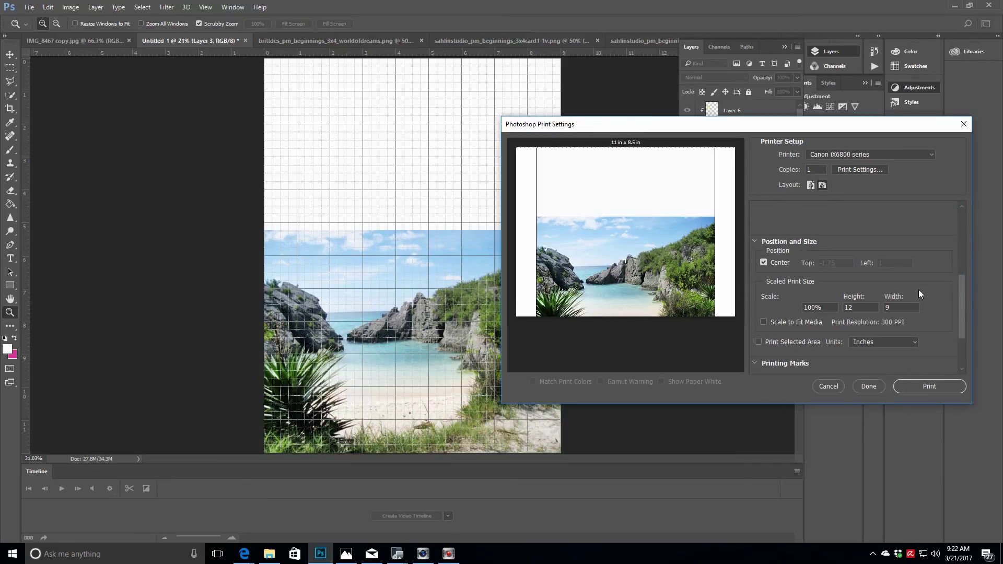
left_click(764, 262)
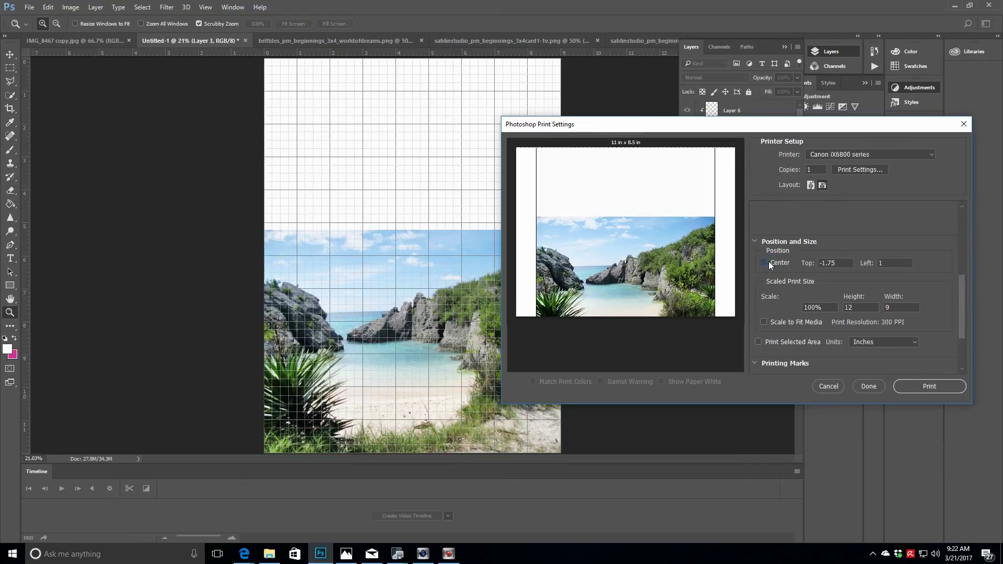
left_click(885, 263)
type(".347")
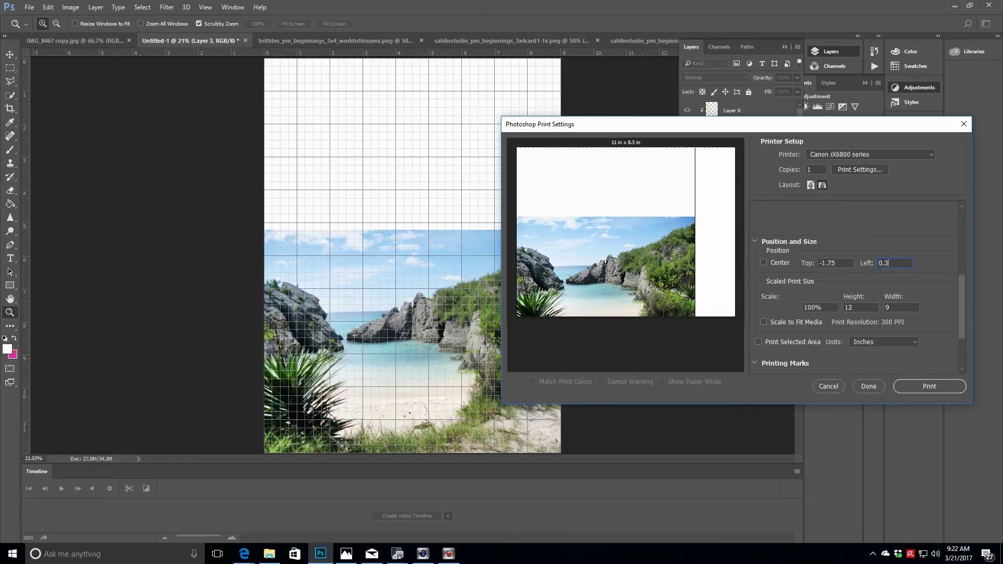
left_click(837, 262)
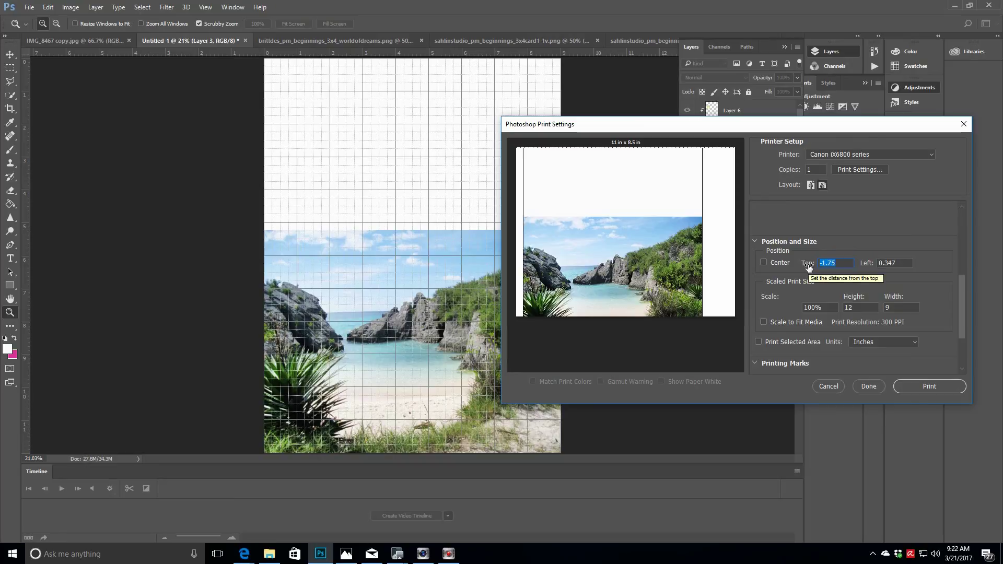
type("-4")
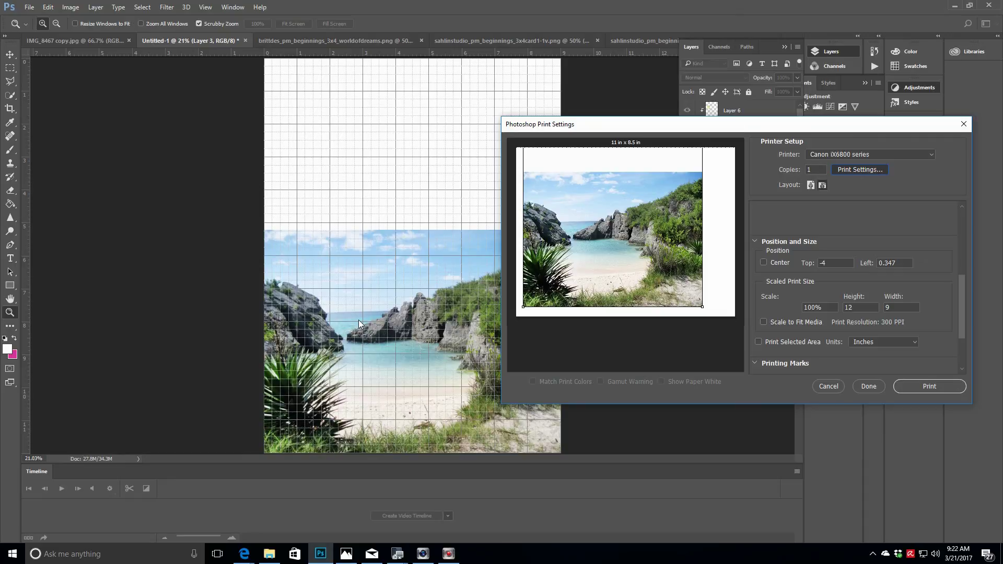
Step: Open the Canon iX6800 printer properties and set the media type to Glossy Photo Paper
key("Return")
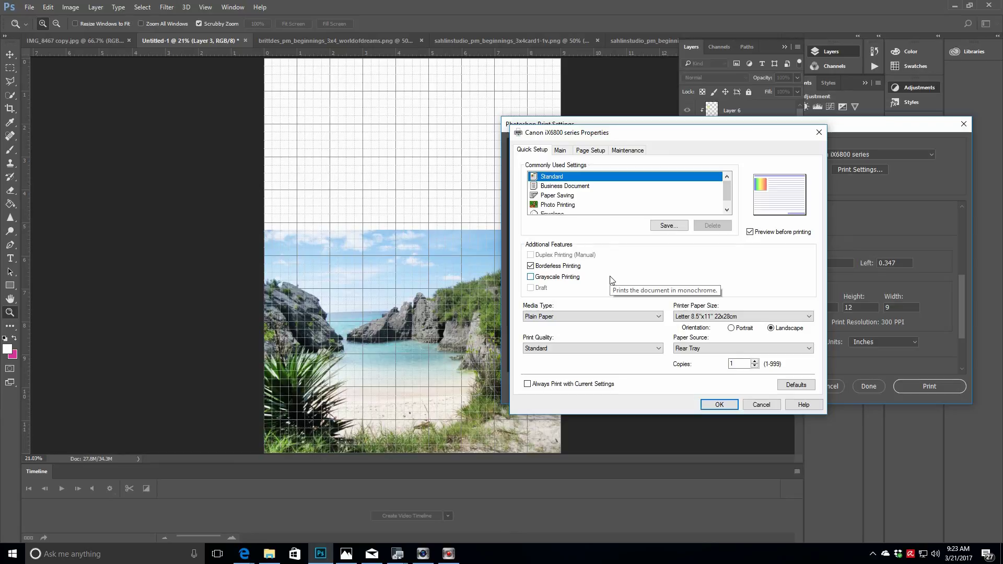
left_click(558, 320)
mouse_move(561, 340)
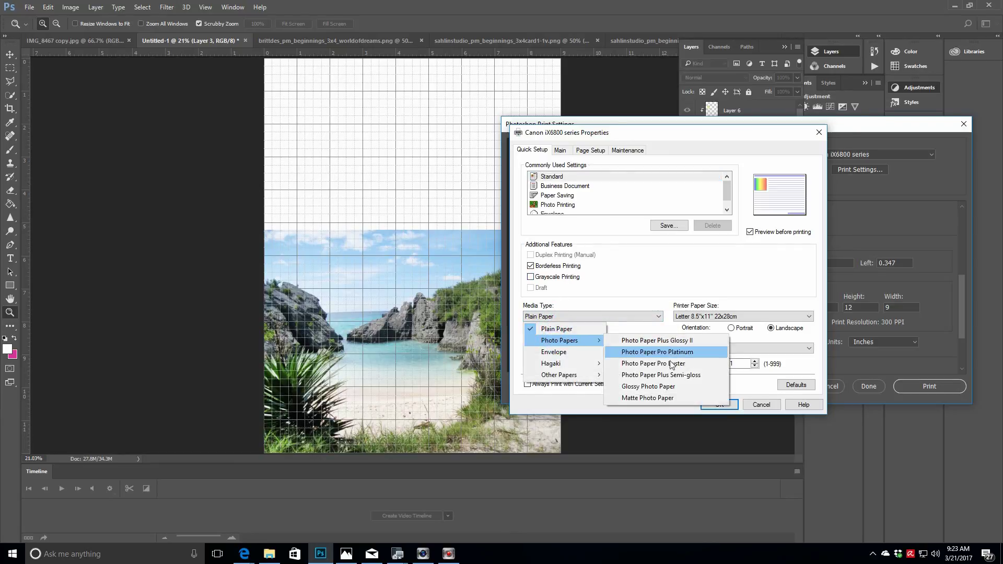
left_click(637, 389)
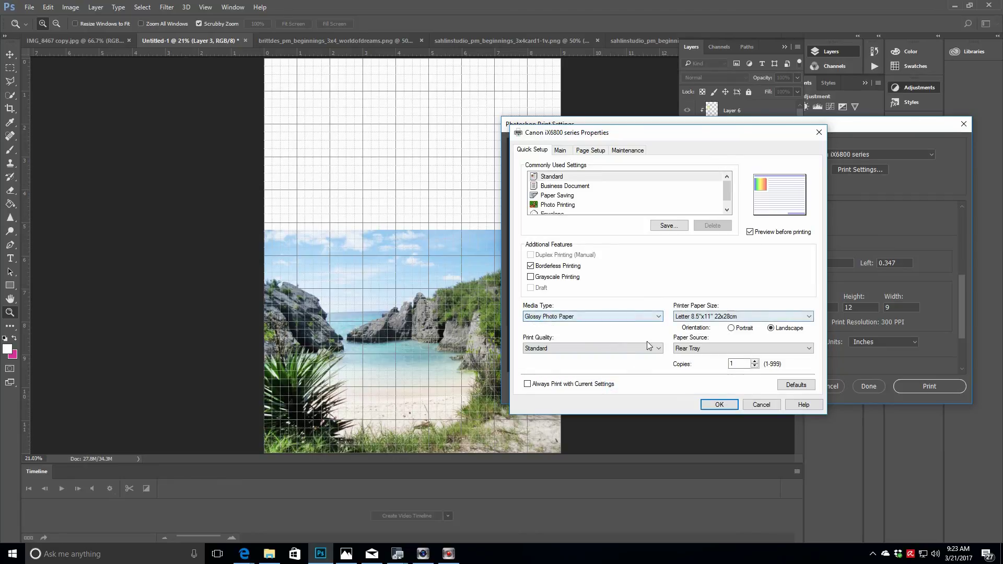
Step: Keep the print quality at Standard, check the main printer options, accept the printer properties, and cancel the print settings without printing
left_click(557, 354)
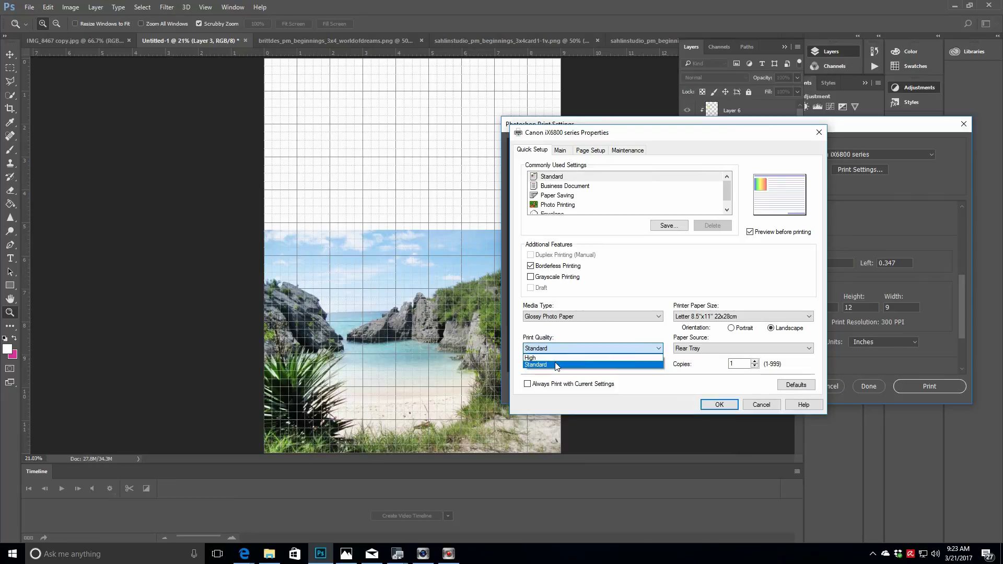
left_click(557, 365)
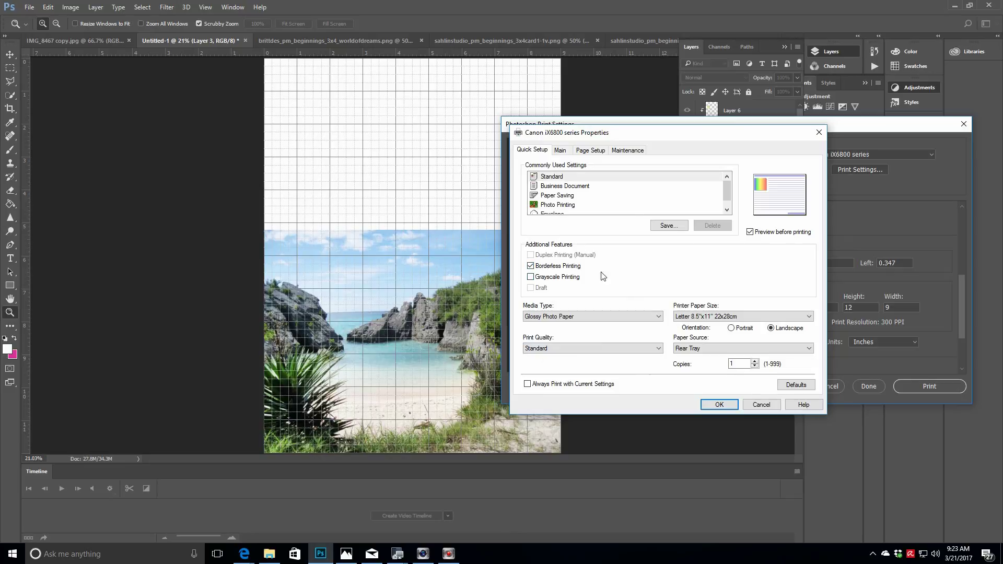
left_click(561, 151)
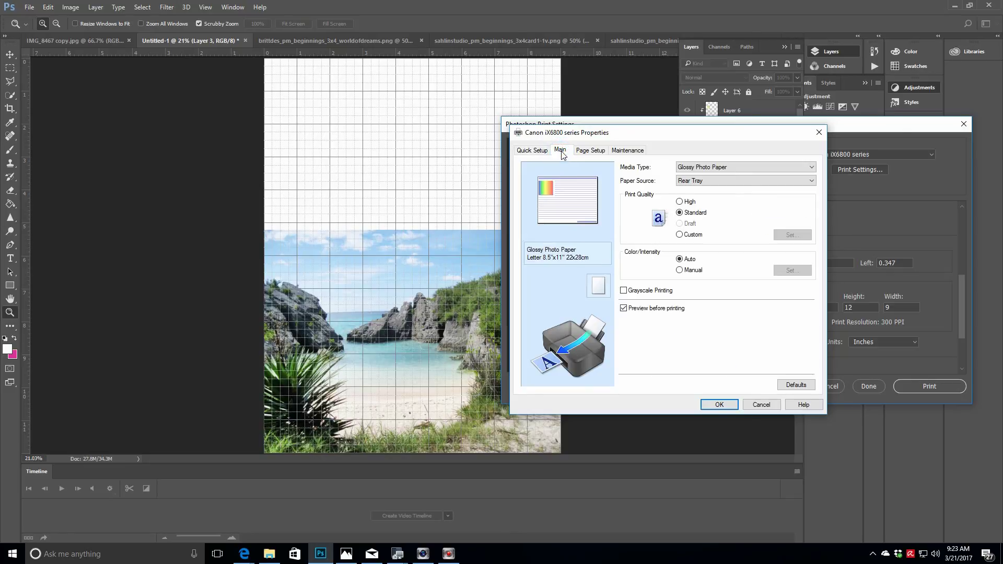
left_click(531, 152)
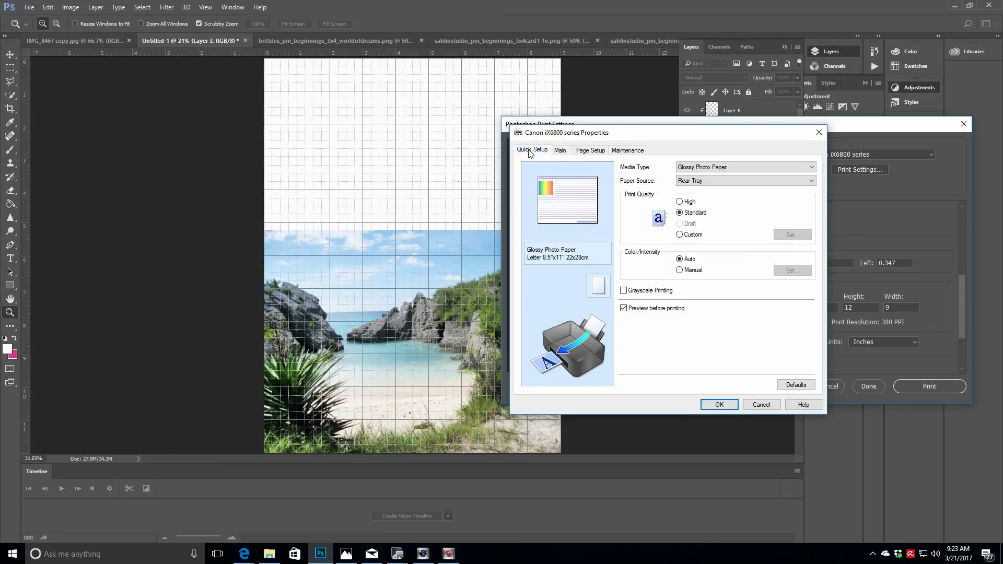
left_click(713, 406)
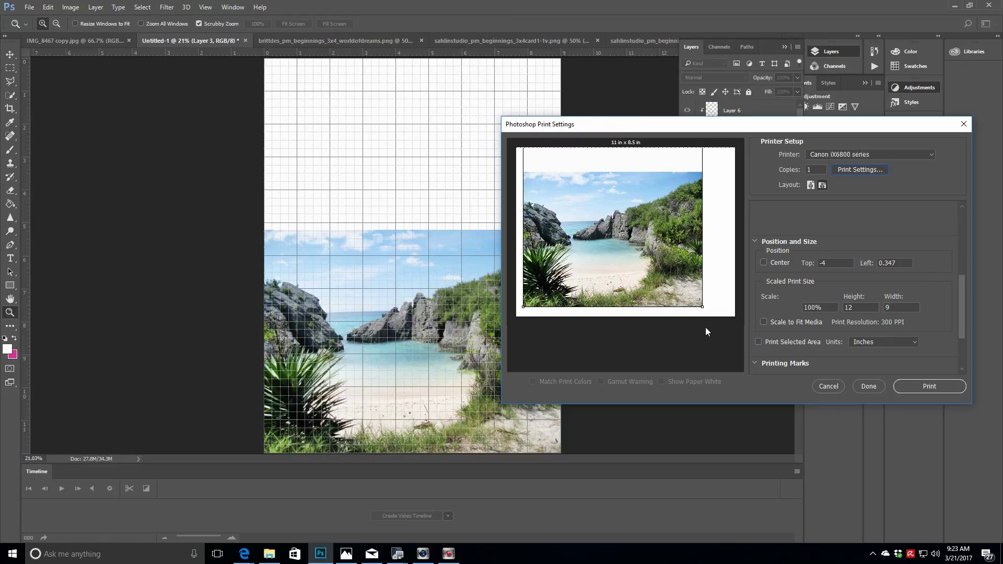
left_click(825, 388)
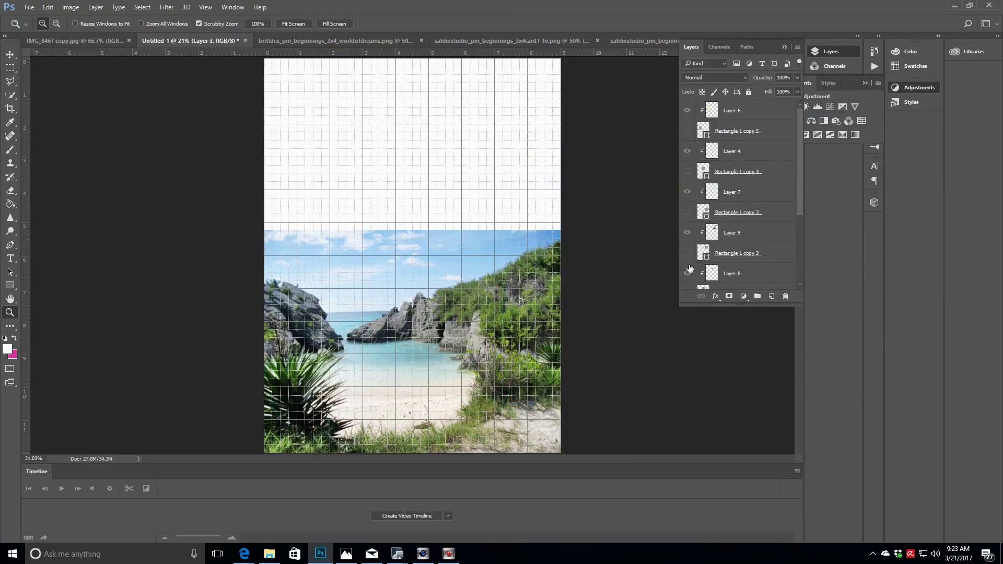
Step: Show all six card squares above the beach photo again, from Rectangle 1 copy 5 down to Rectangle 1
left_click(687, 131)
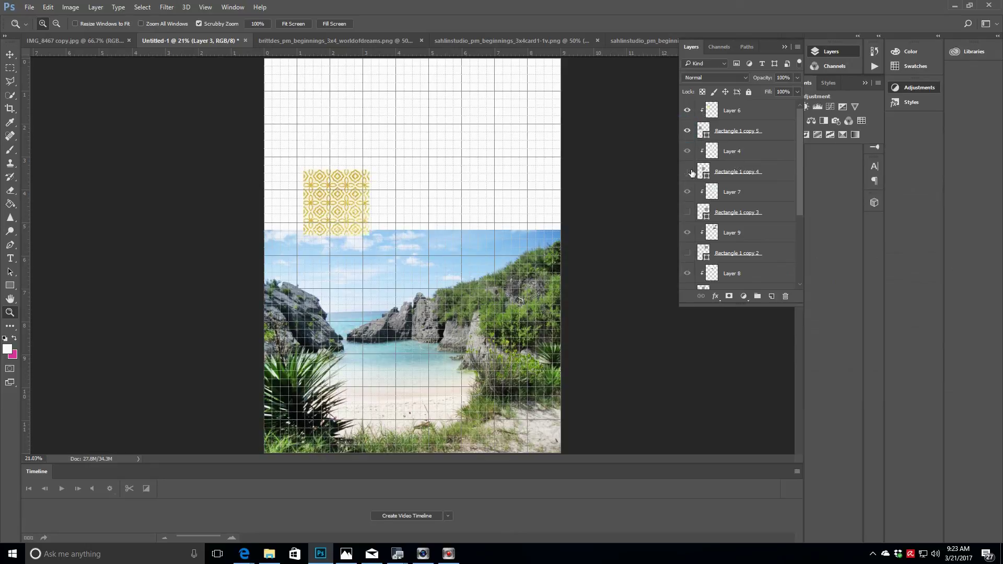
left_click(687, 171)
left_click(687, 212)
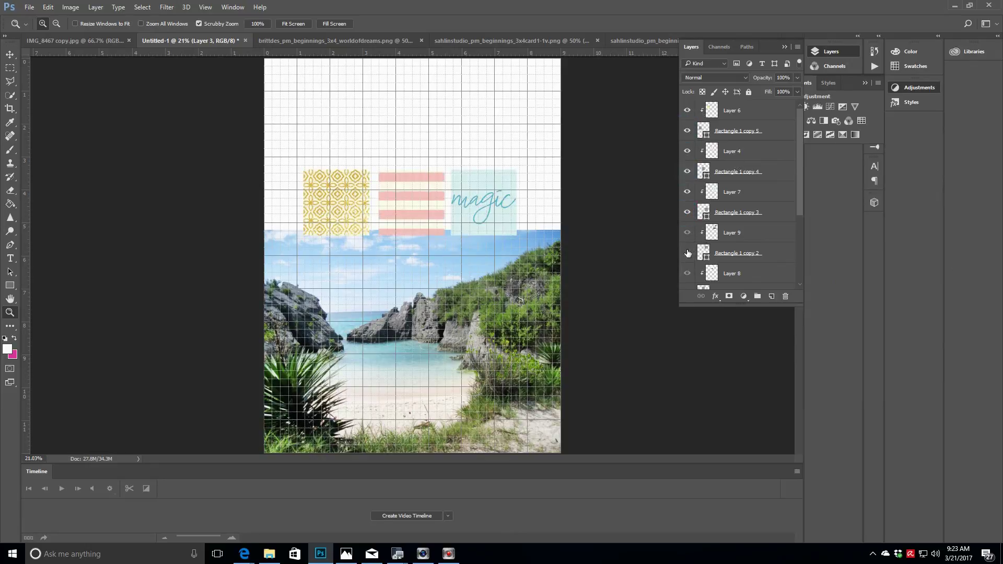
left_click(687, 253)
left_click_drag(801, 140, 803, 196)
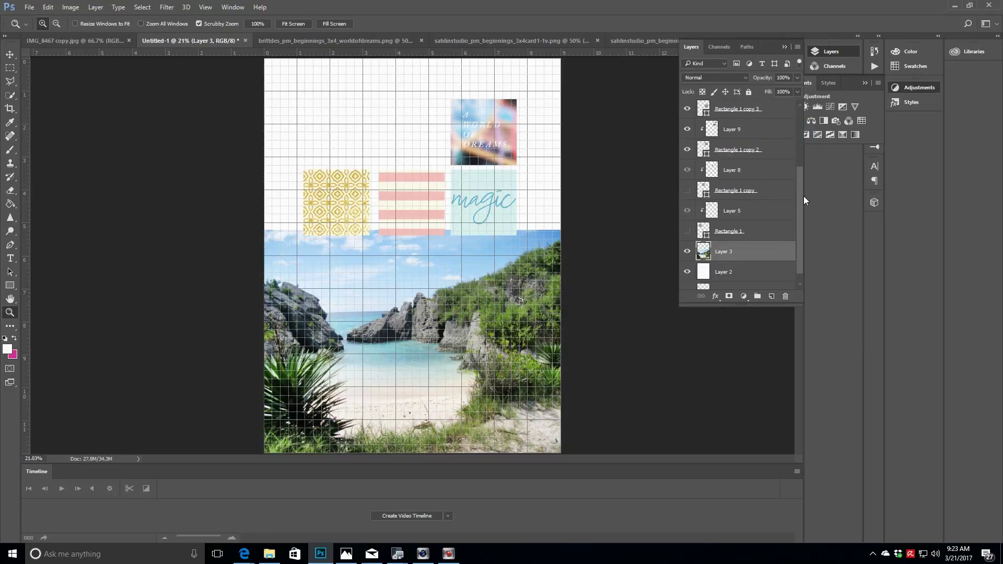
left_click(687, 191)
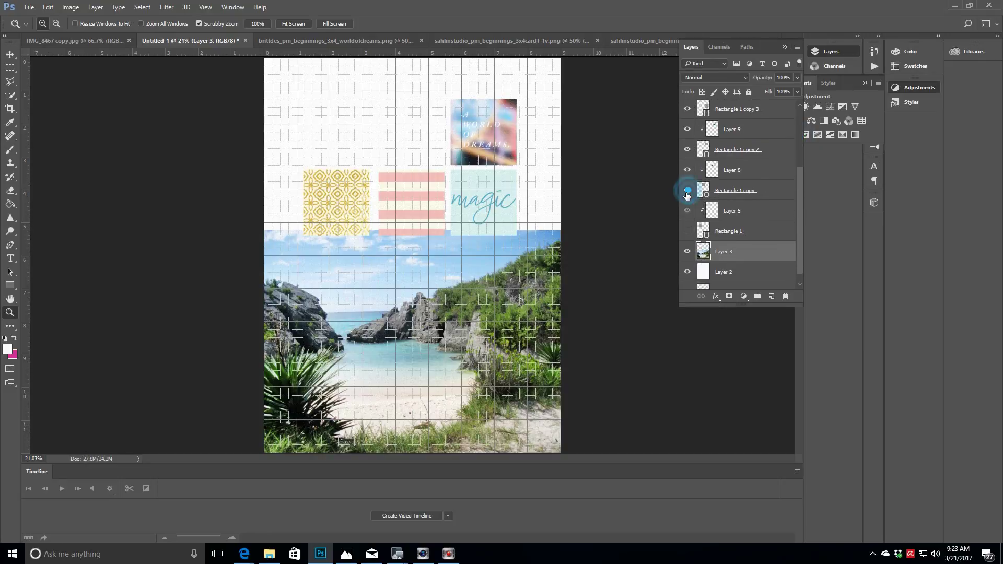
left_click(687, 231)
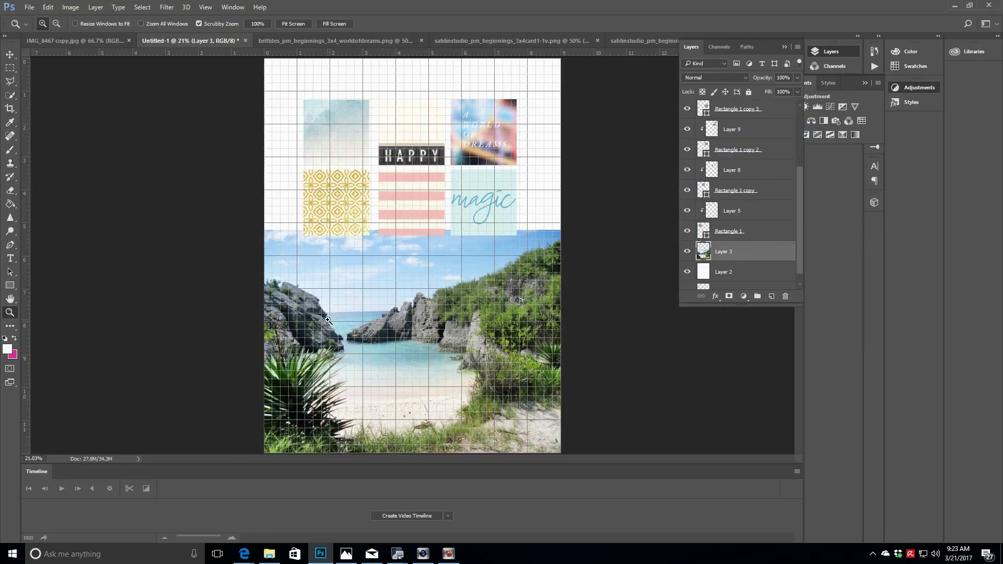